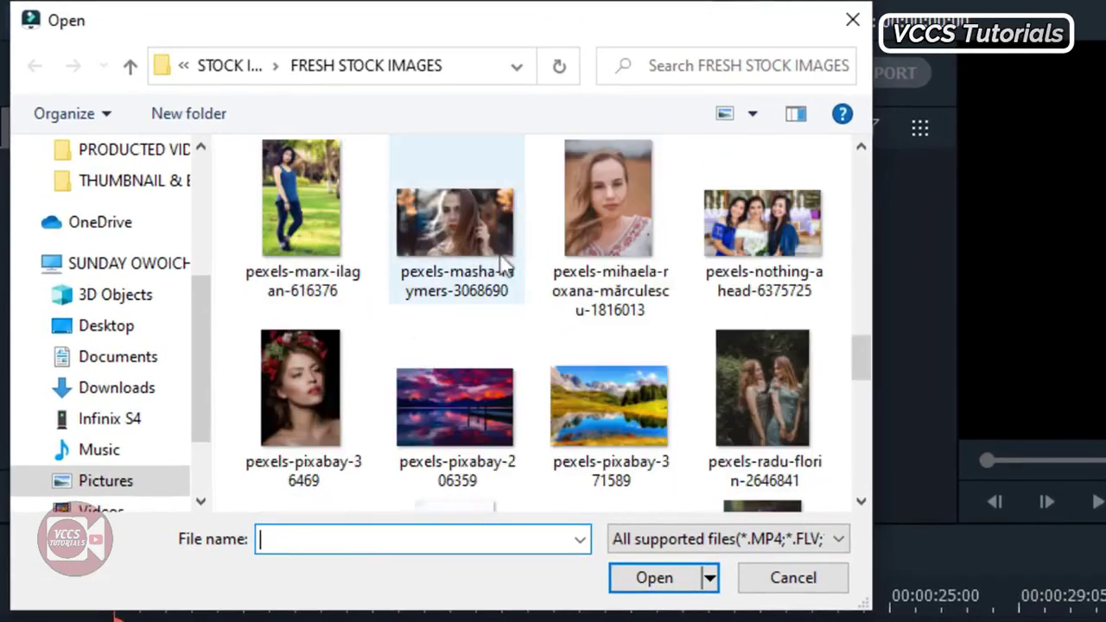
Select the stock photos in the FRESH STOCK IMAGES folder for import.
click(503, 262)
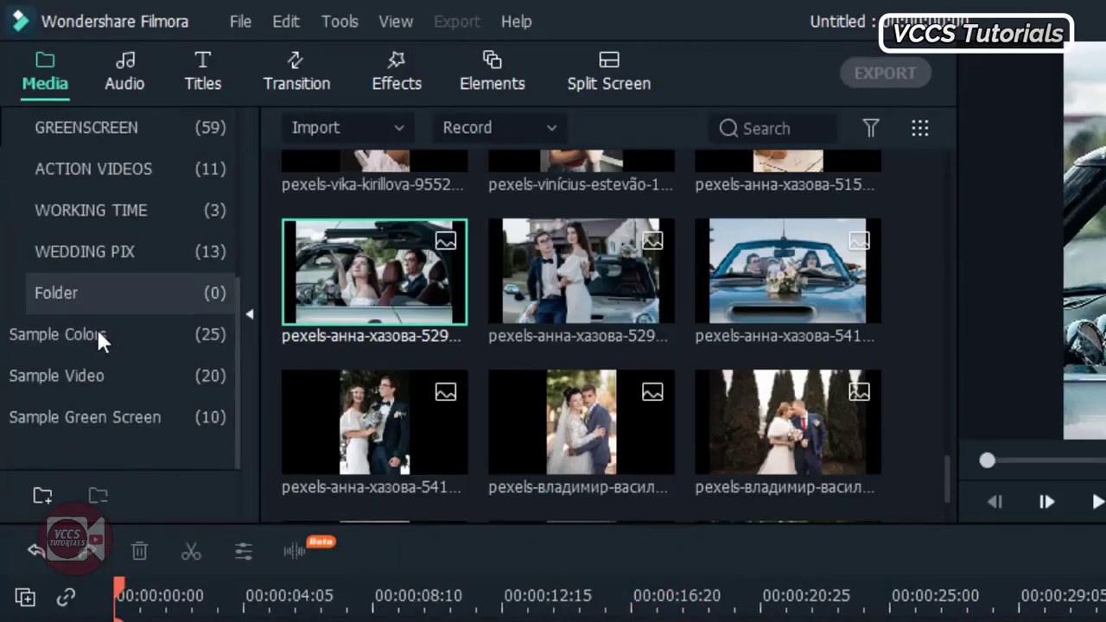
Place the White sample color at the start of video track 1 and extend its duration to 27:10.
click(101, 339)
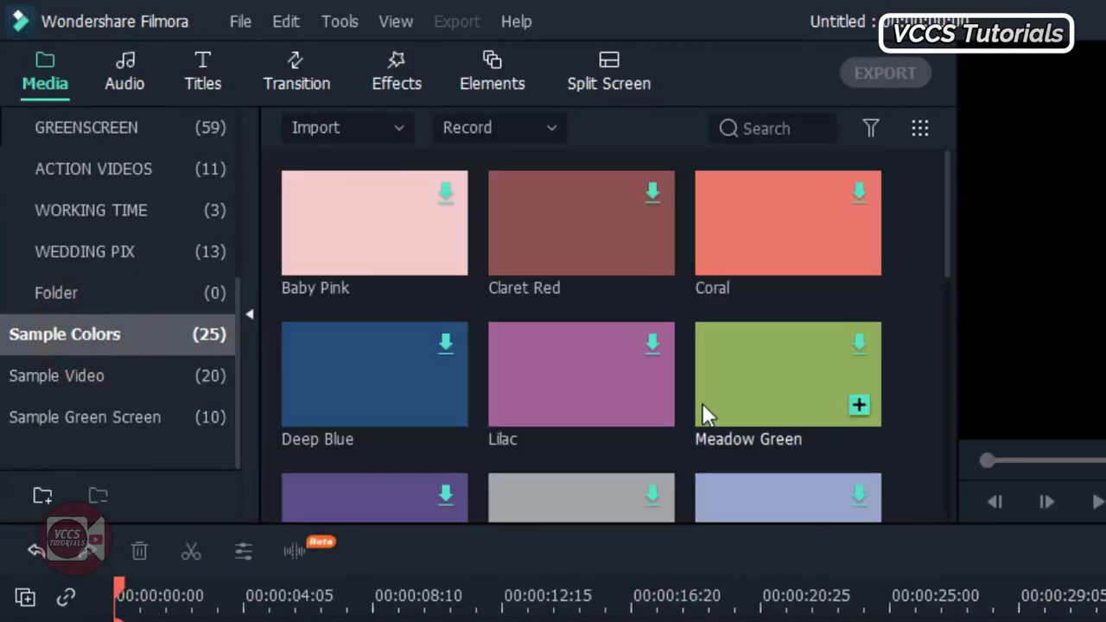
scroll(706, 414, down, 5)
click(783, 375)
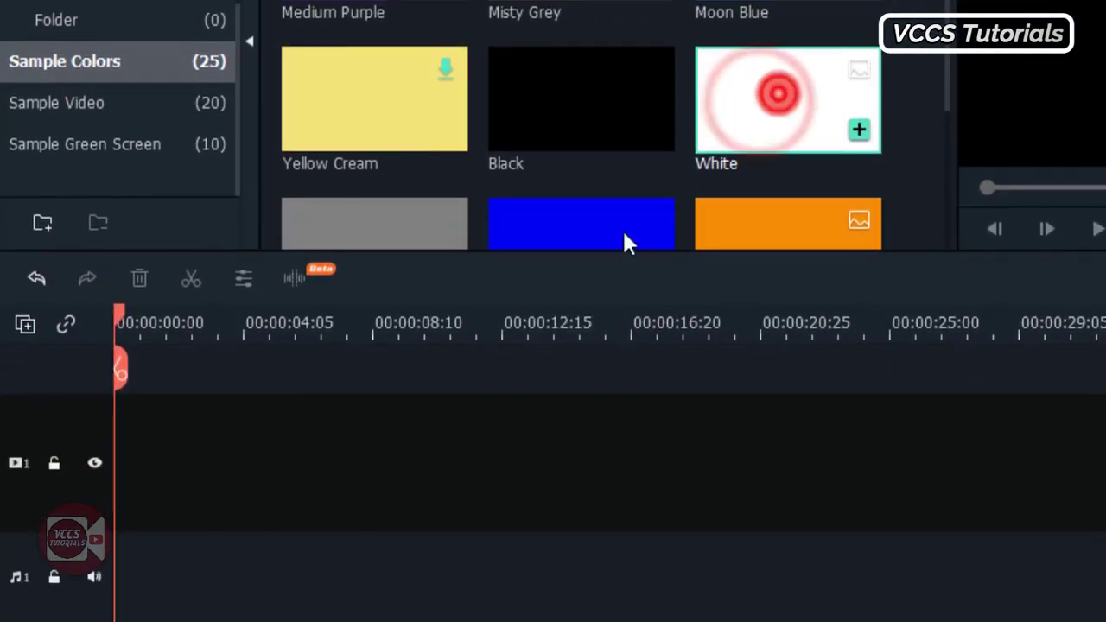
drag(758, 109, 24, 472)
drag(246, 476, 828, 480)
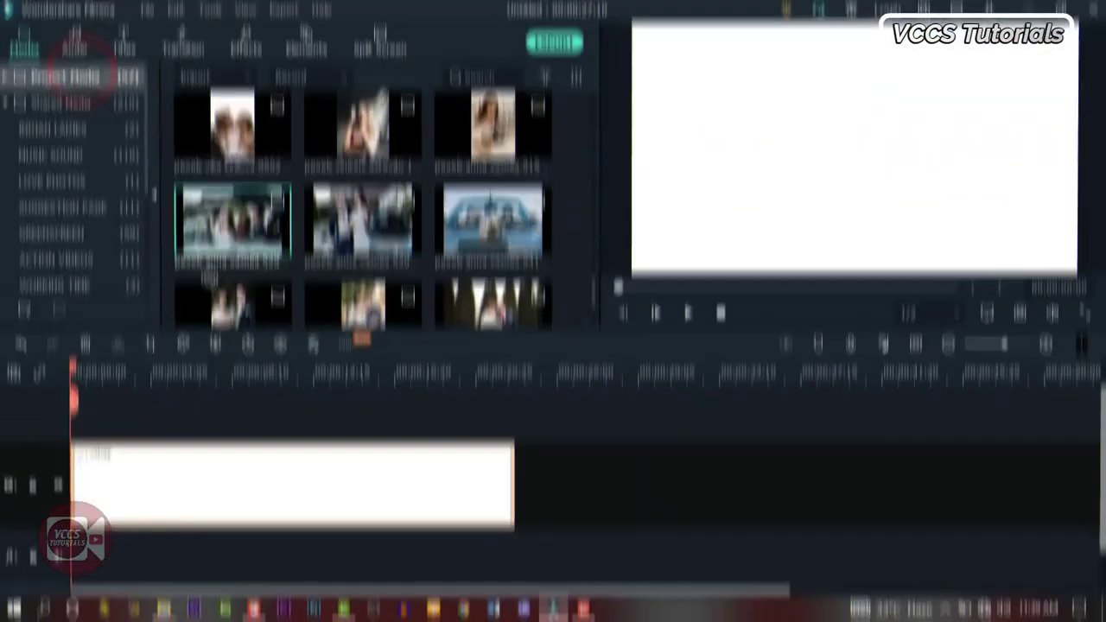
Add the open-top car photo 5290053 at the start of video track 2 and crop it to a 16:9 ratio.
drag(219, 422, 78, 451)
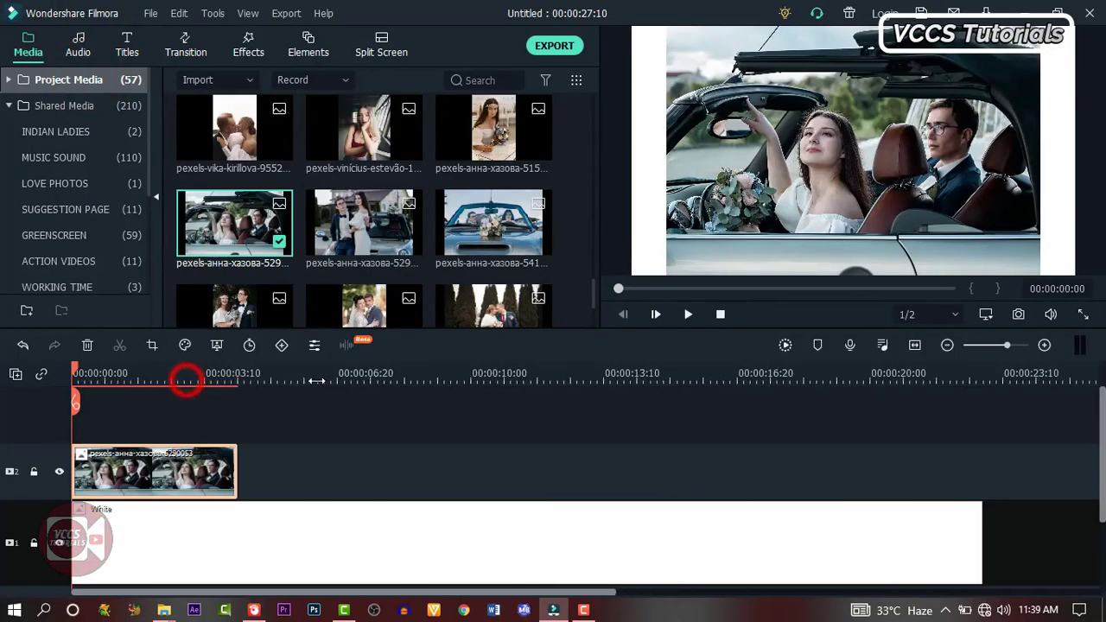
click(151, 345)
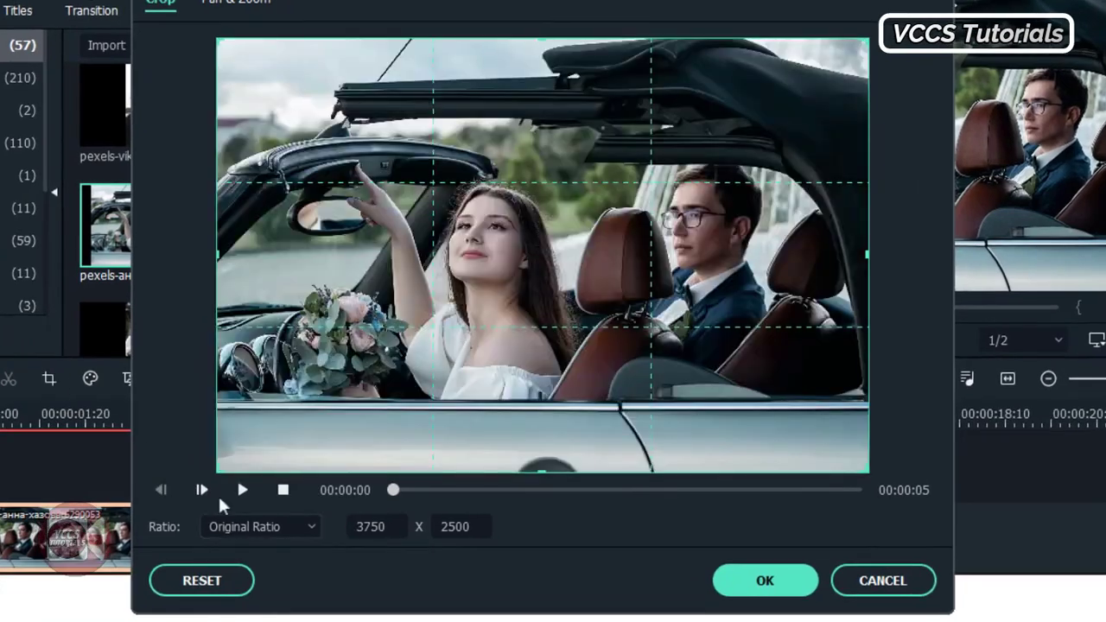
click(322, 460)
click(226, 359)
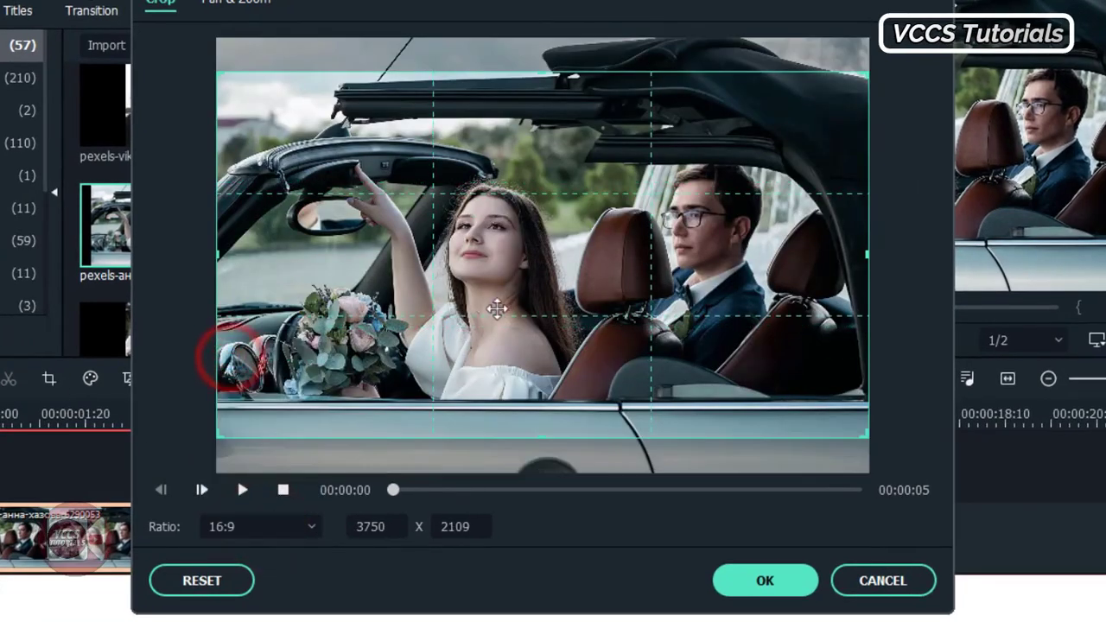
drag(502, 308, 524, 365)
click(765, 581)
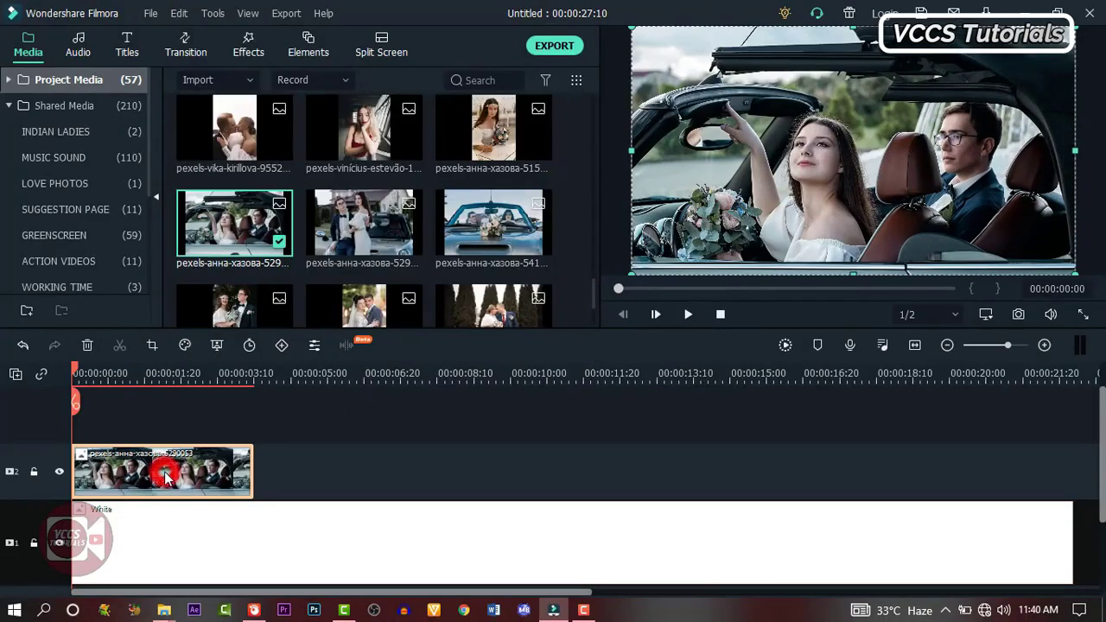
Scale photo 5290053 to 48% and move it into the upper-right quarter of the frame, at X 134, Y 75.
double_click(167, 478)
click(28, 41)
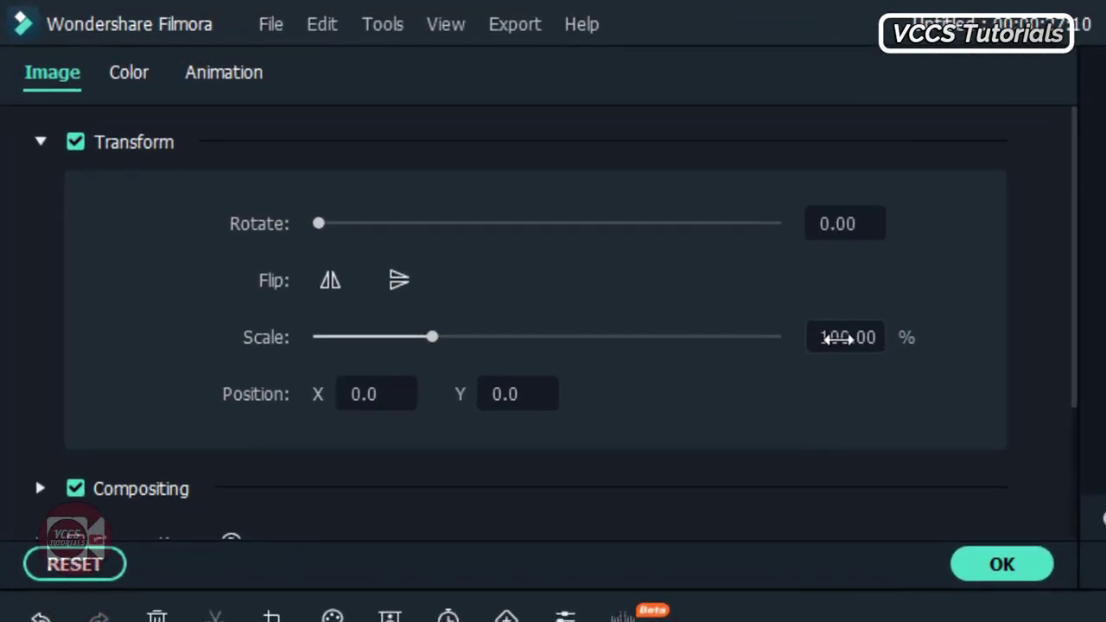
drag(837, 338, 785, 410)
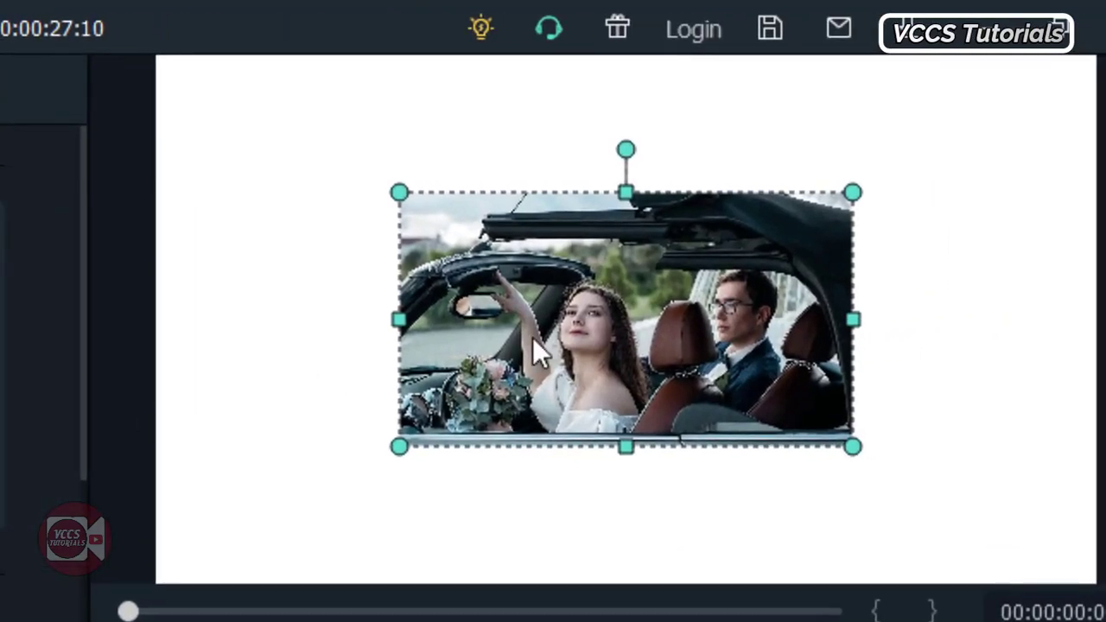
drag(532, 337, 758, 210)
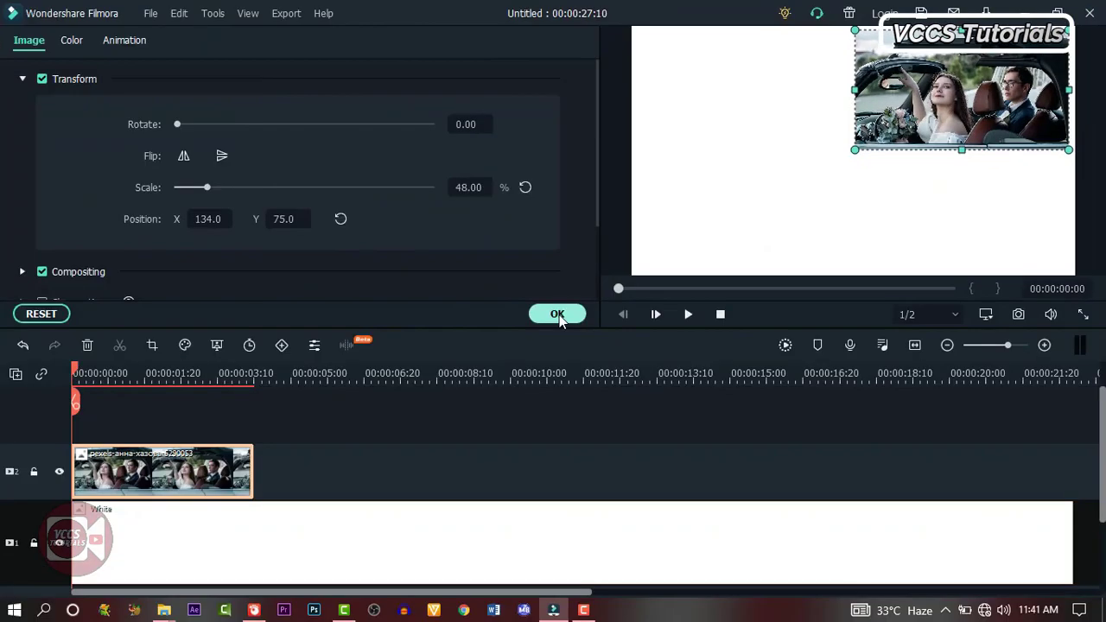
click(558, 313)
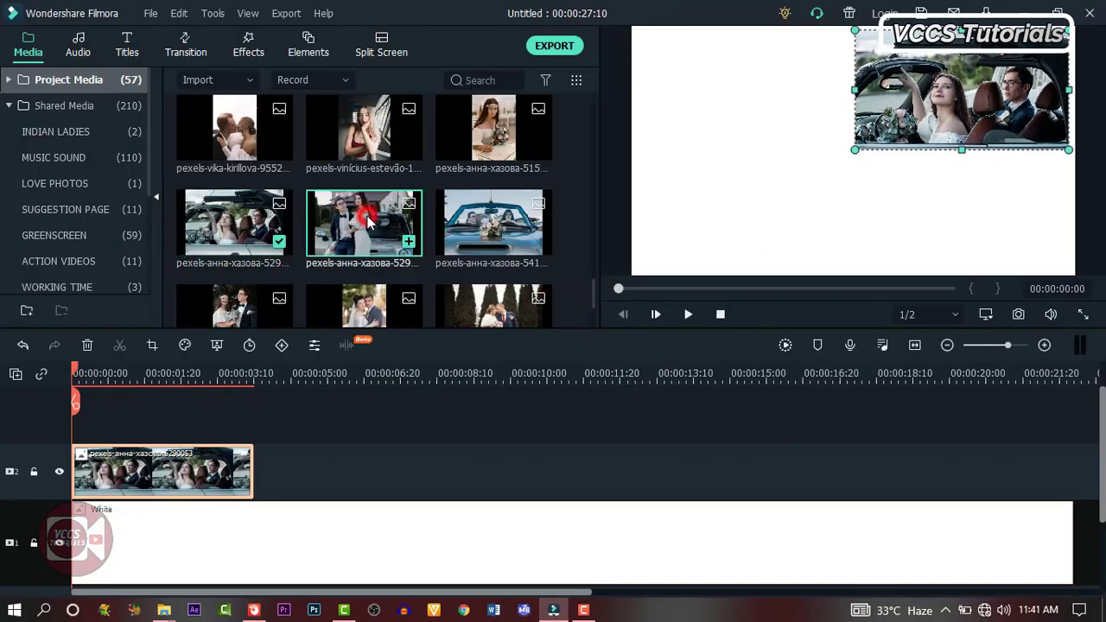
Add the couple-beside-car photo 5290056 at the start of video track 3 and crop it to a 16:9 ratio.
drag(359, 246, 73, 424)
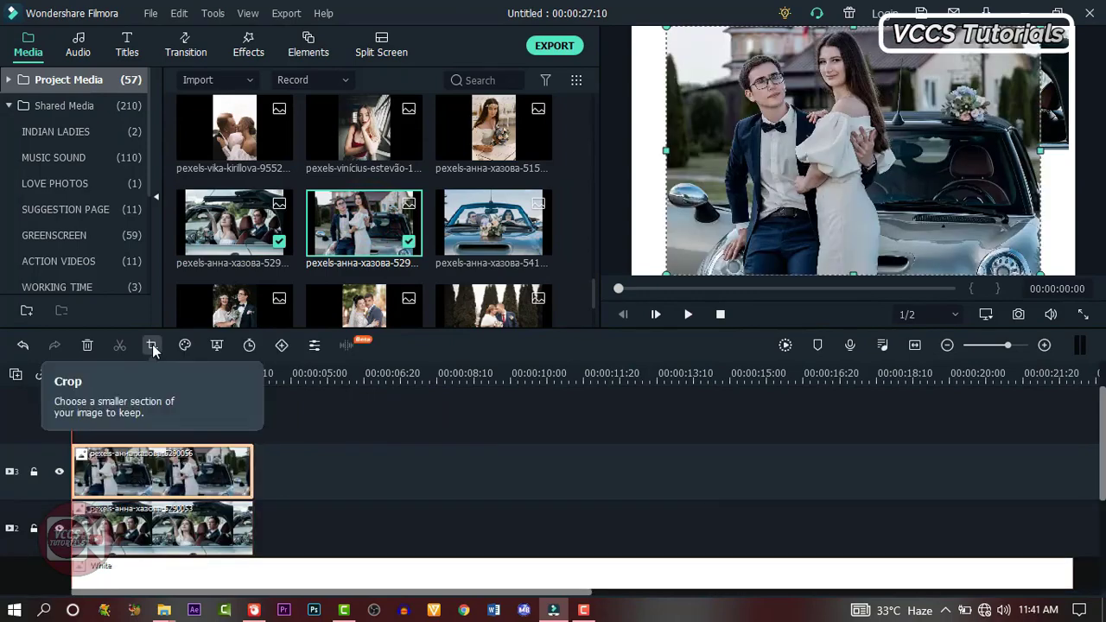
click(152, 347)
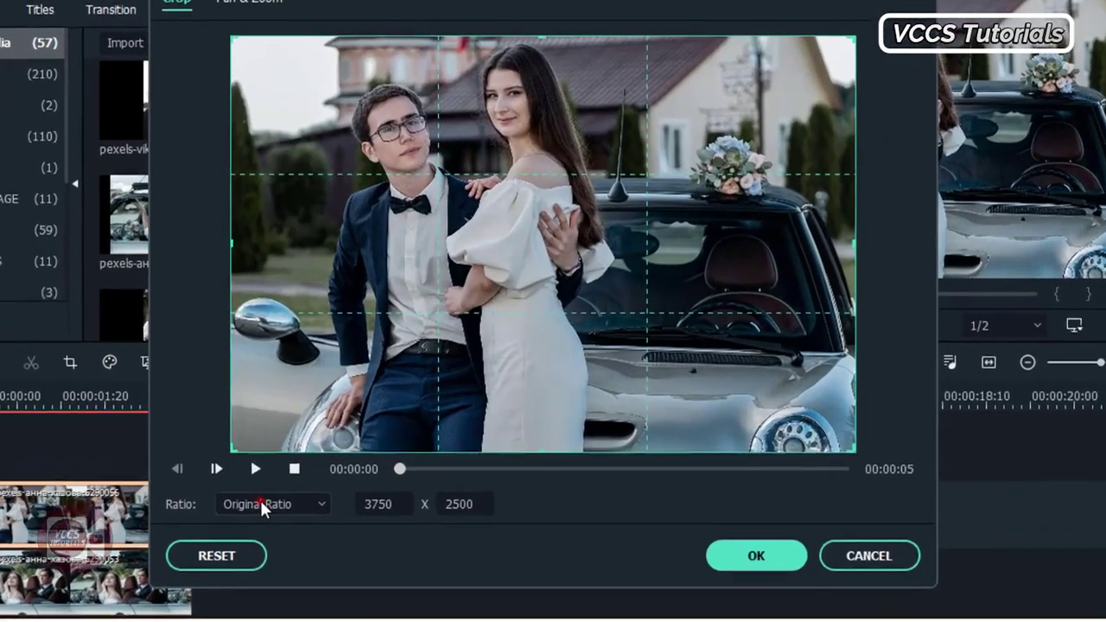
click(308, 462)
click(230, 351)
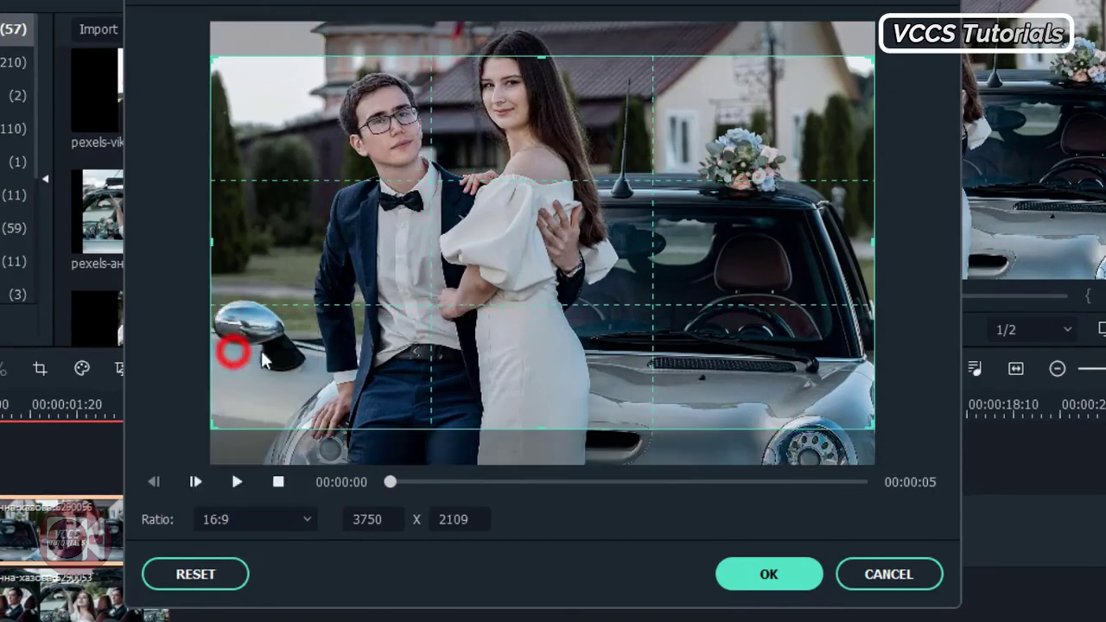
drag(554, 346, 550, 318)
click(770, 573)
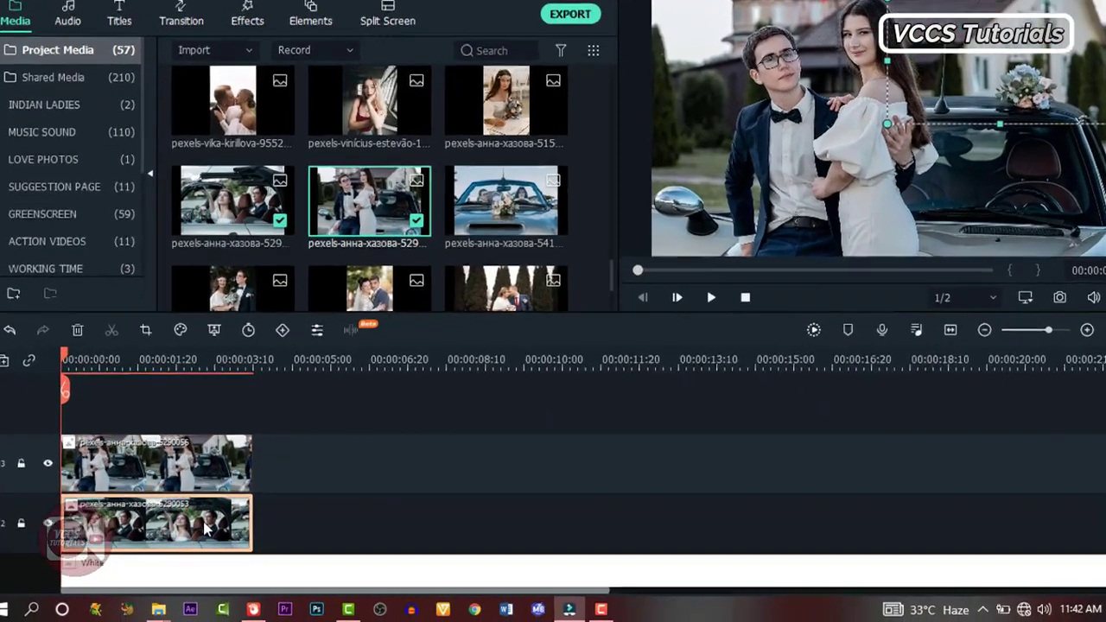
Copy the effect of photo 5290053 onto photo 5290056 and move the latter into the lower-right quarter of the frame.
right_click(207, 533)
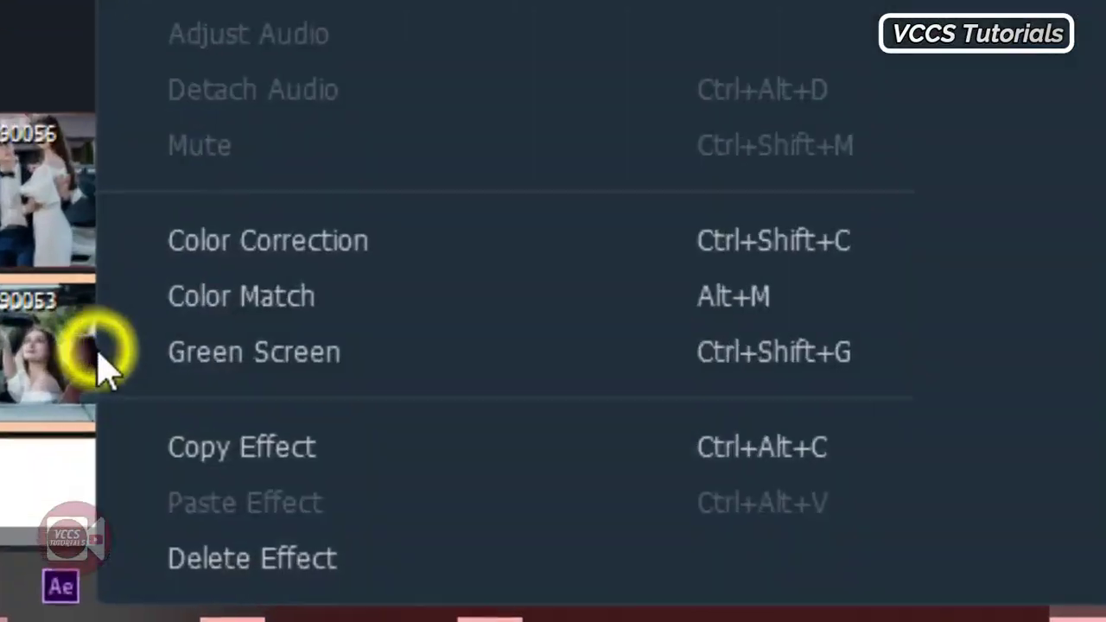
click(238, 563)
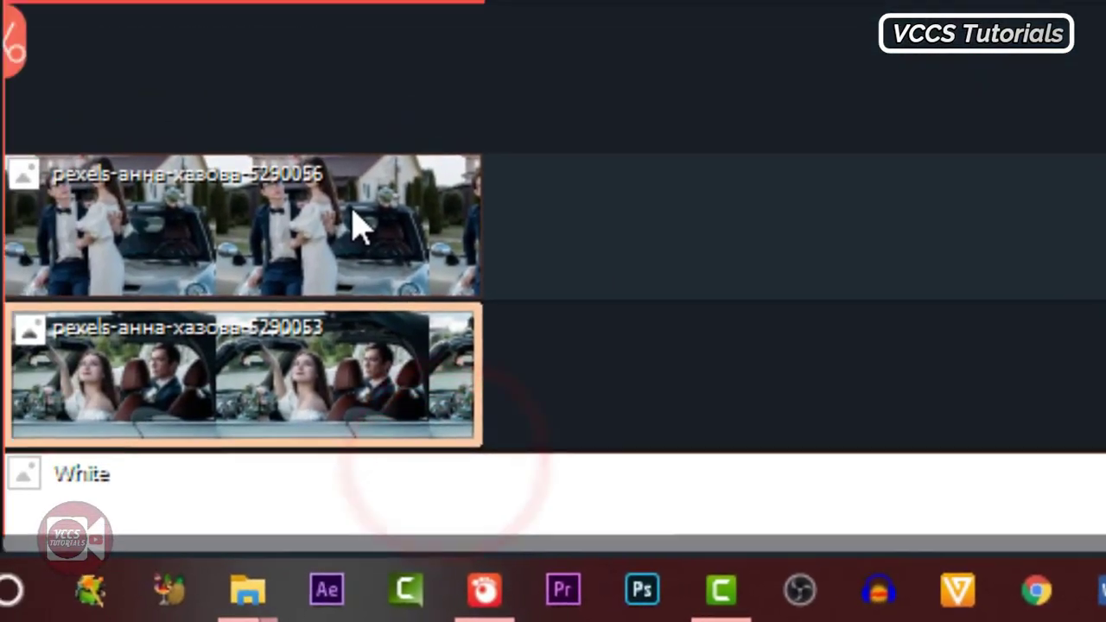
right_click(47, 58)
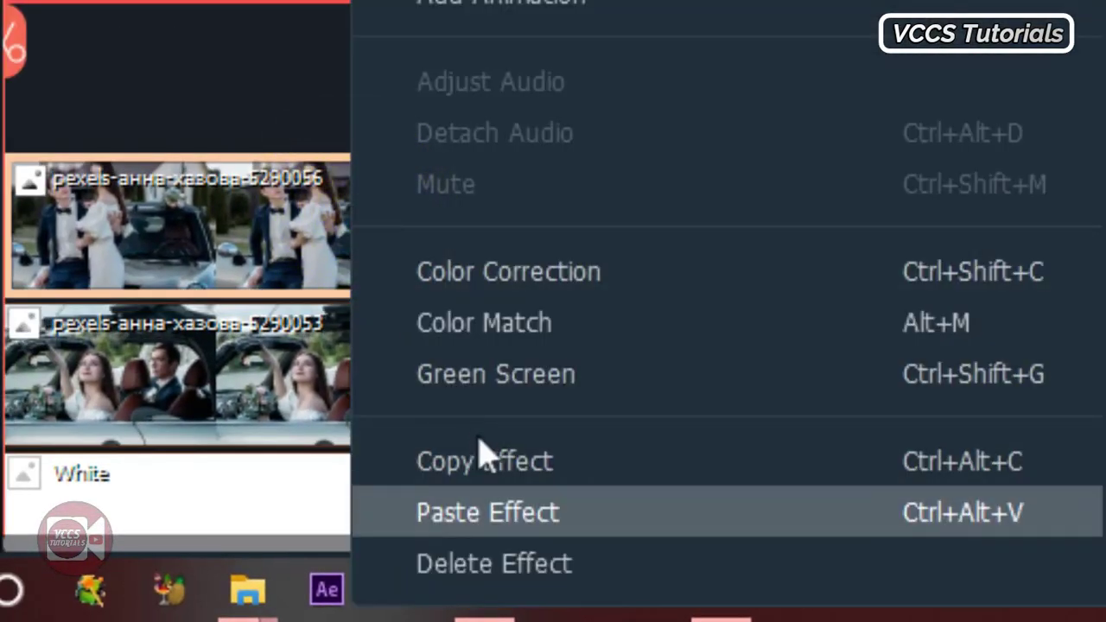
click(491, 512)
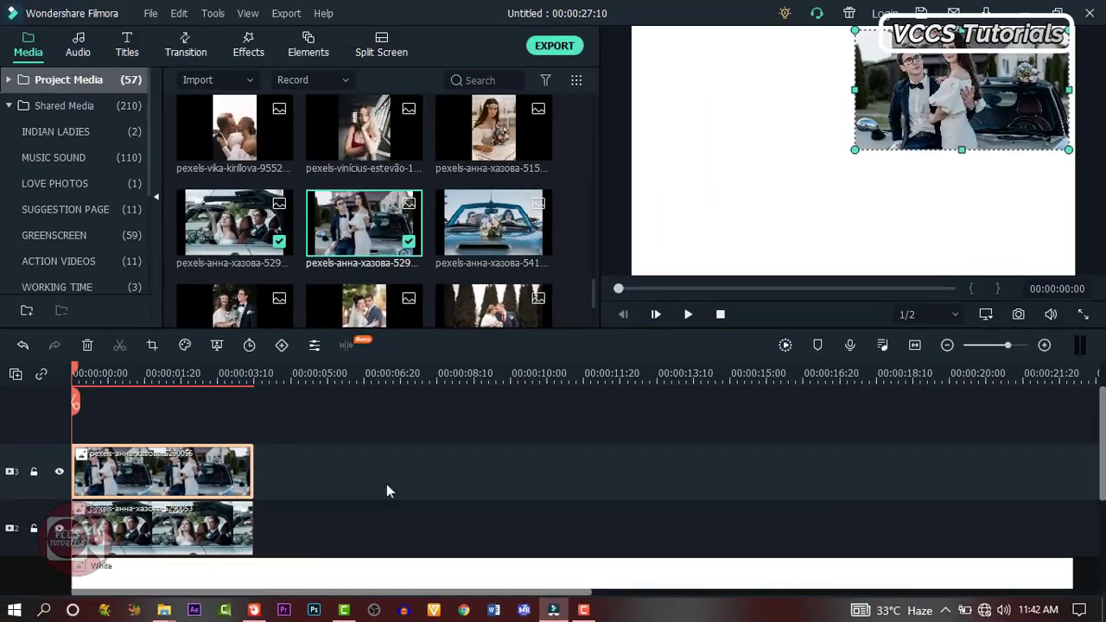
drag(964, 80, 963, 183)
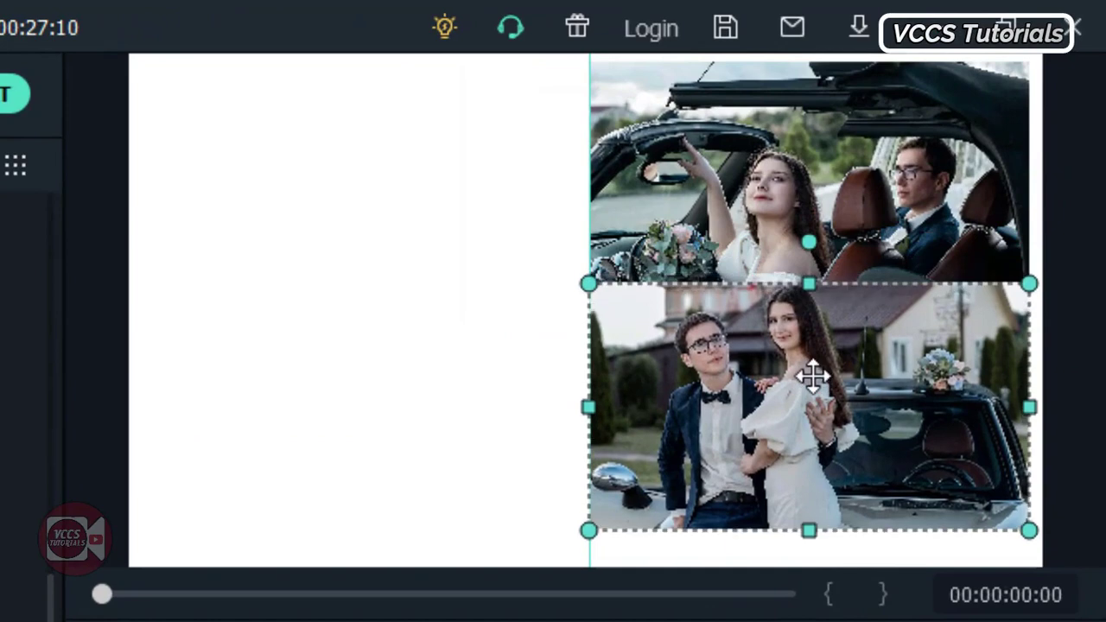
drag(812, 376, 813, 389)
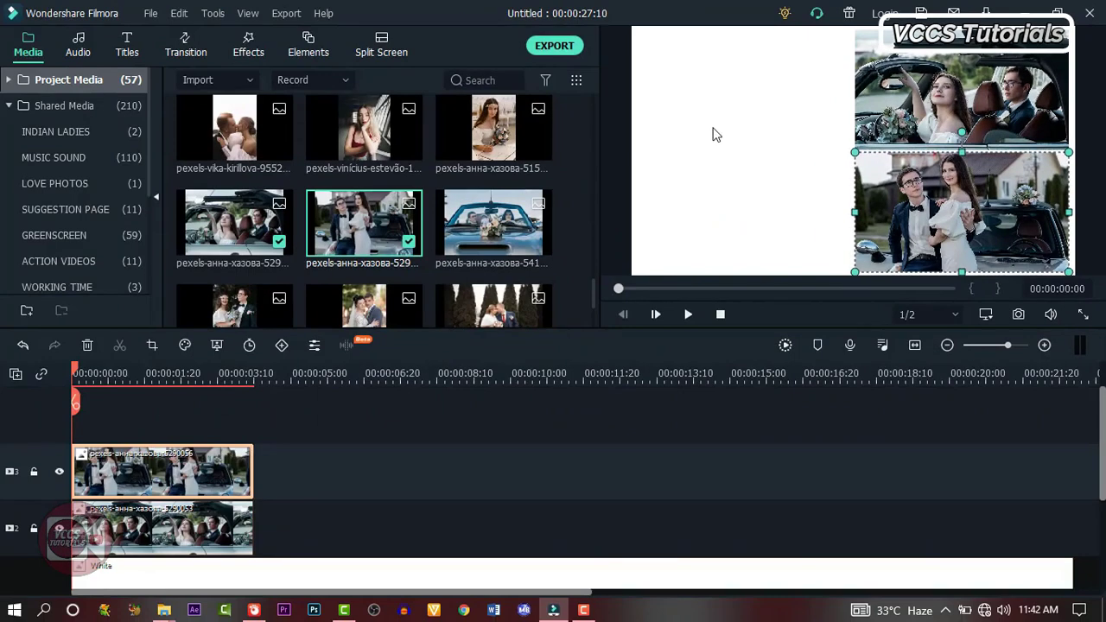
click(714, 130)
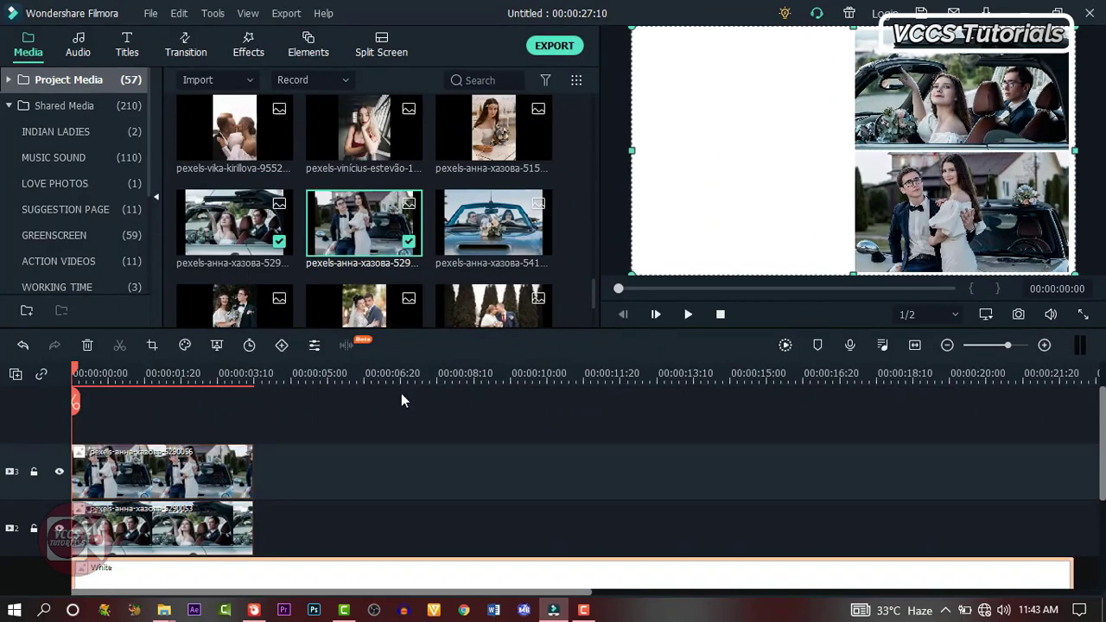
Add the blue car photo 5415969 at the start of video track 4 and crop it to fill the frame.
drag(471, 257, 252, 406)
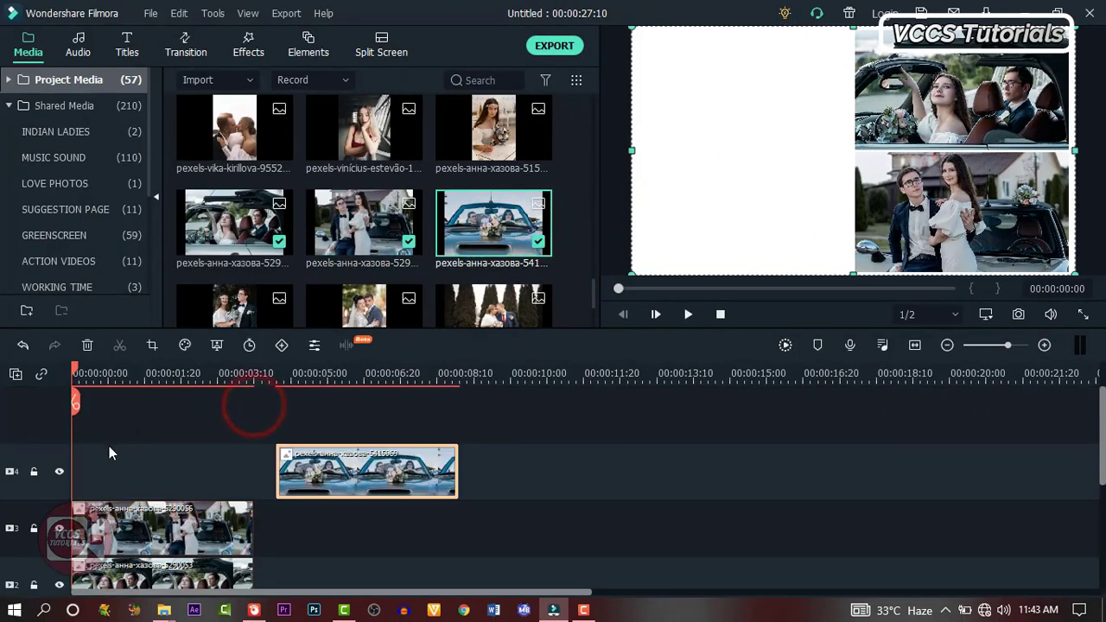
drag(363, 471, 159, 471)
click(153, 345)
click(716, 504)
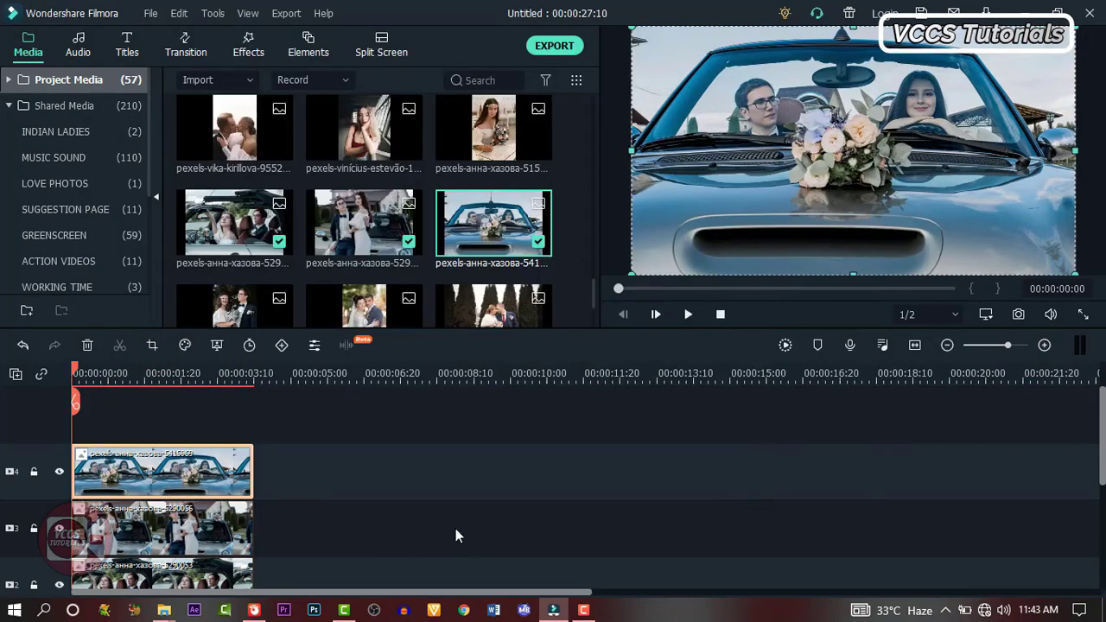
Copy the effect of photo 5290056 onto the blue car photo and move that photo into the lower-left quarter of the frame.
scroll(457, 531, down, 1)
click(179, 509)
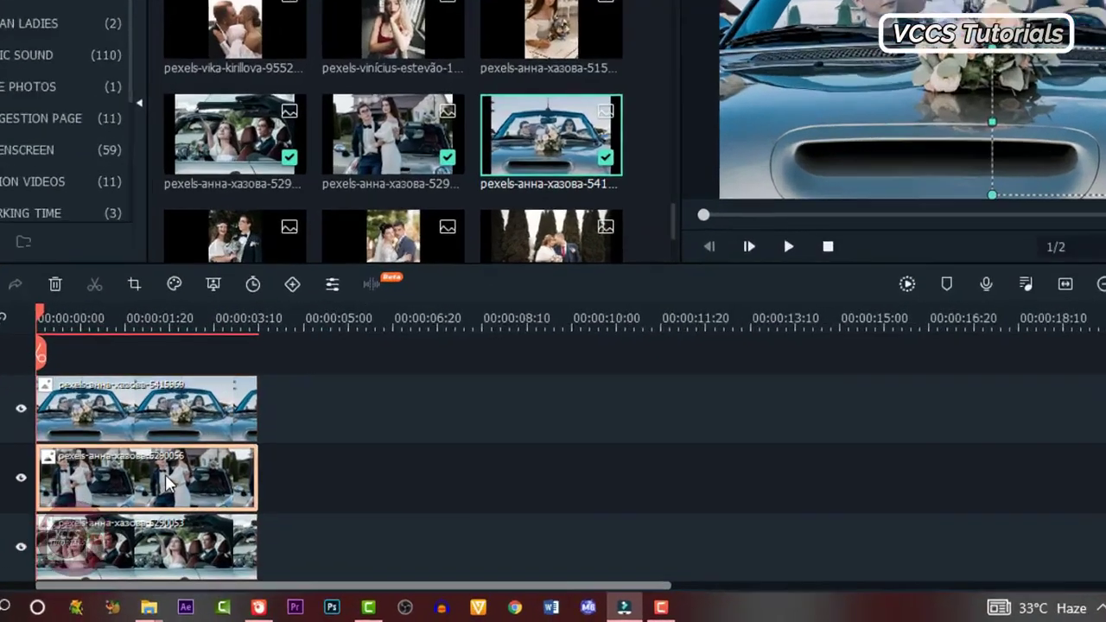
right_click(179, 508)
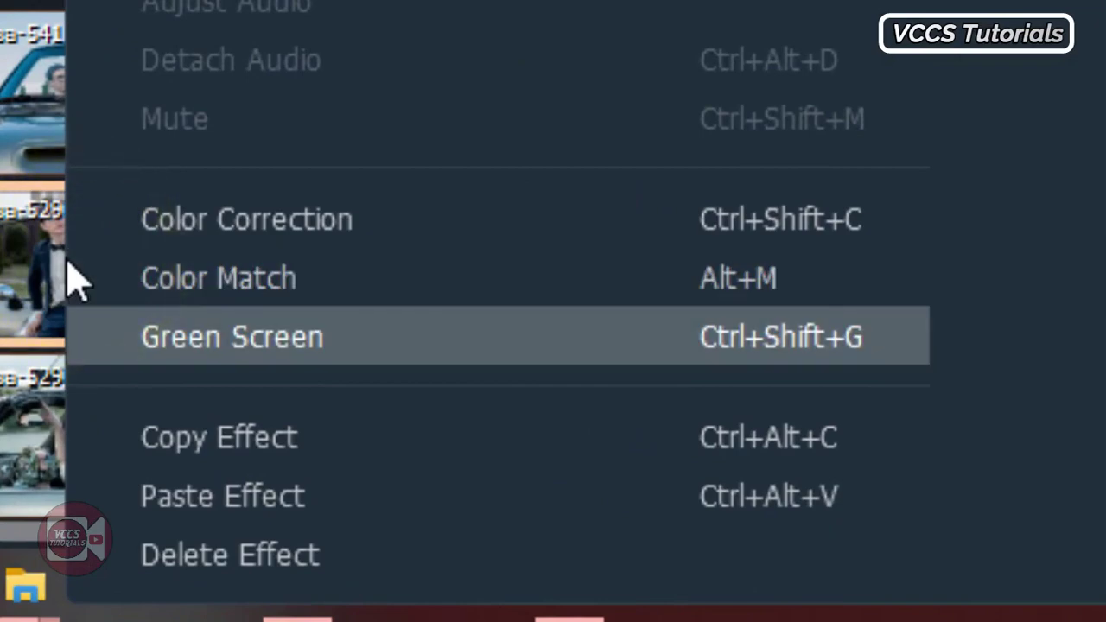
click(227, 441)
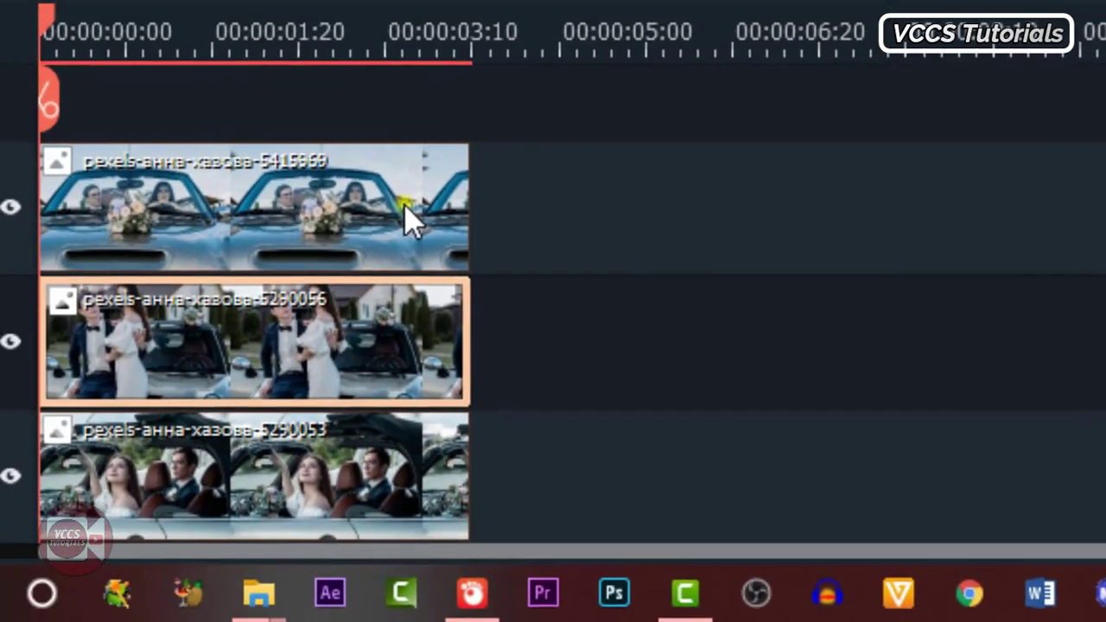
right_click(210, 109)
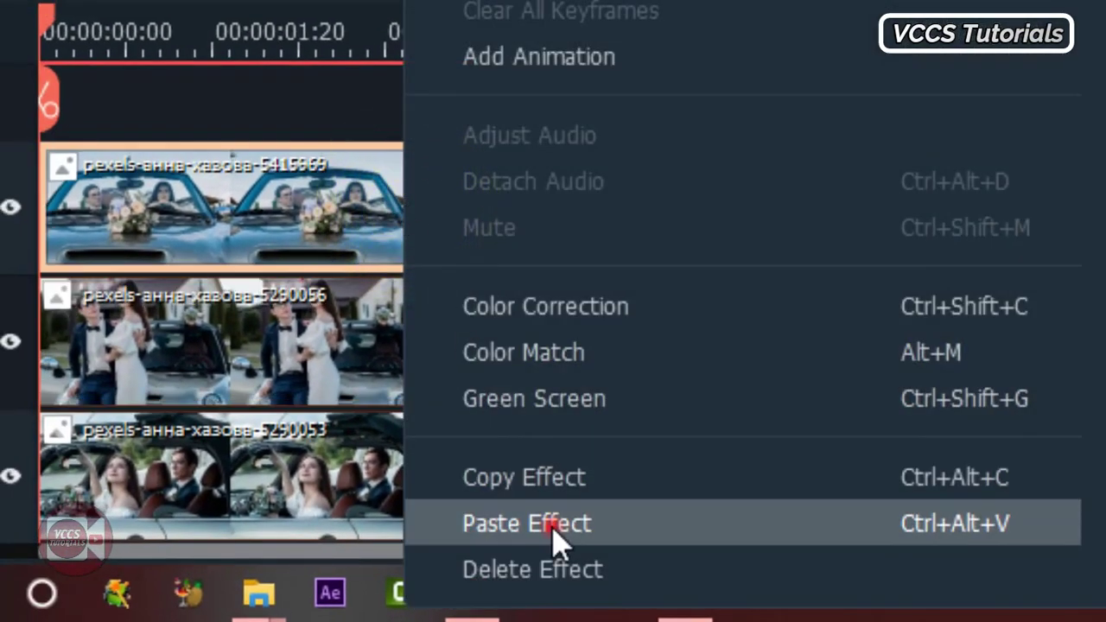
click(554, 529)
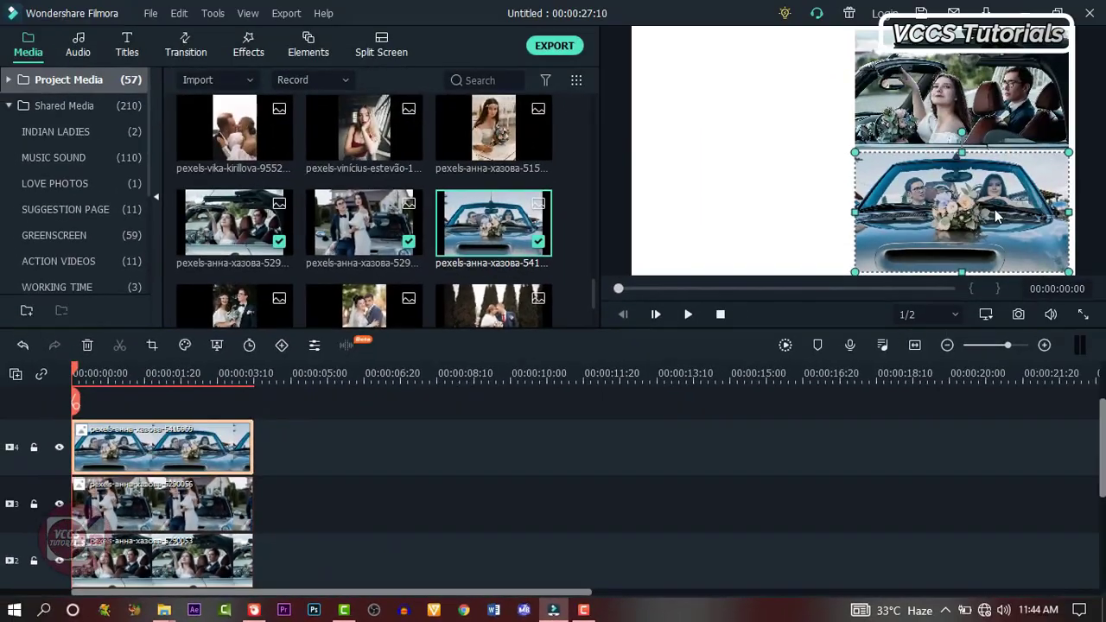
click(996, 211)
drag(995, 209, 778, 216)
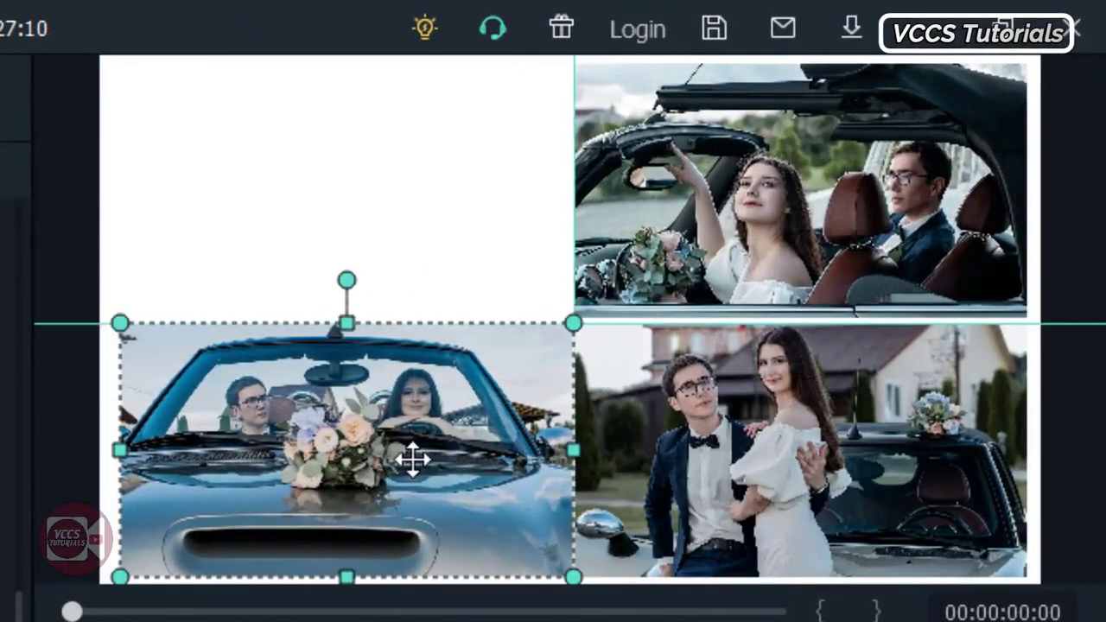
Add the three-women photo 6375725 at the start of video track 5 and position it, scaled down, in the frame's upper-left quarter.
scroll(541, 218, down, 5)
drag(494, 178, 48, 434)
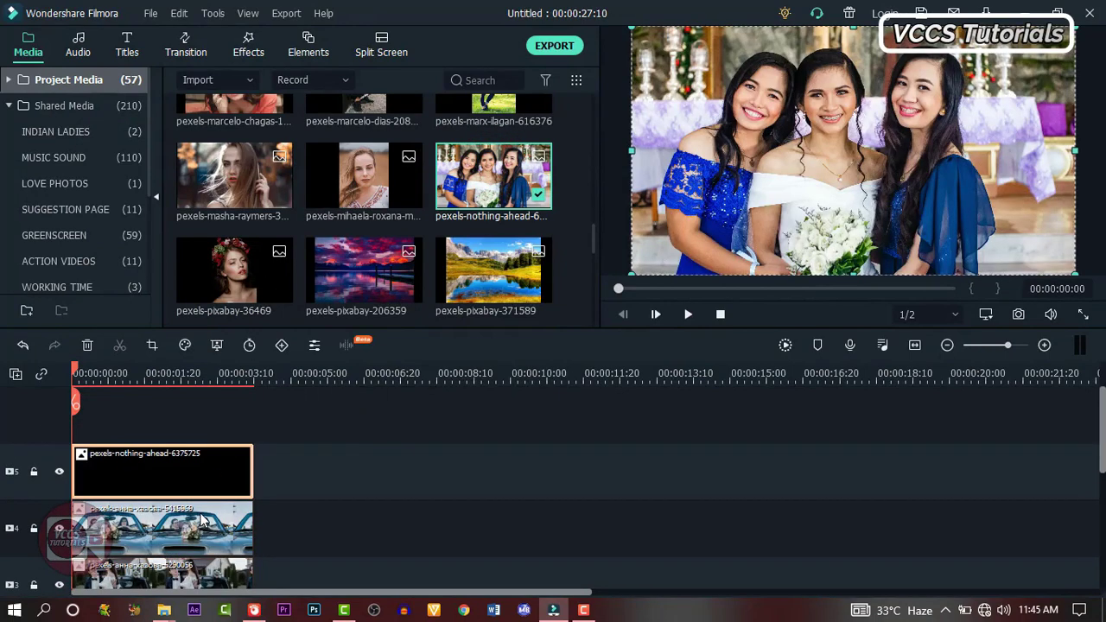
scroll(202, 518, down, 2)
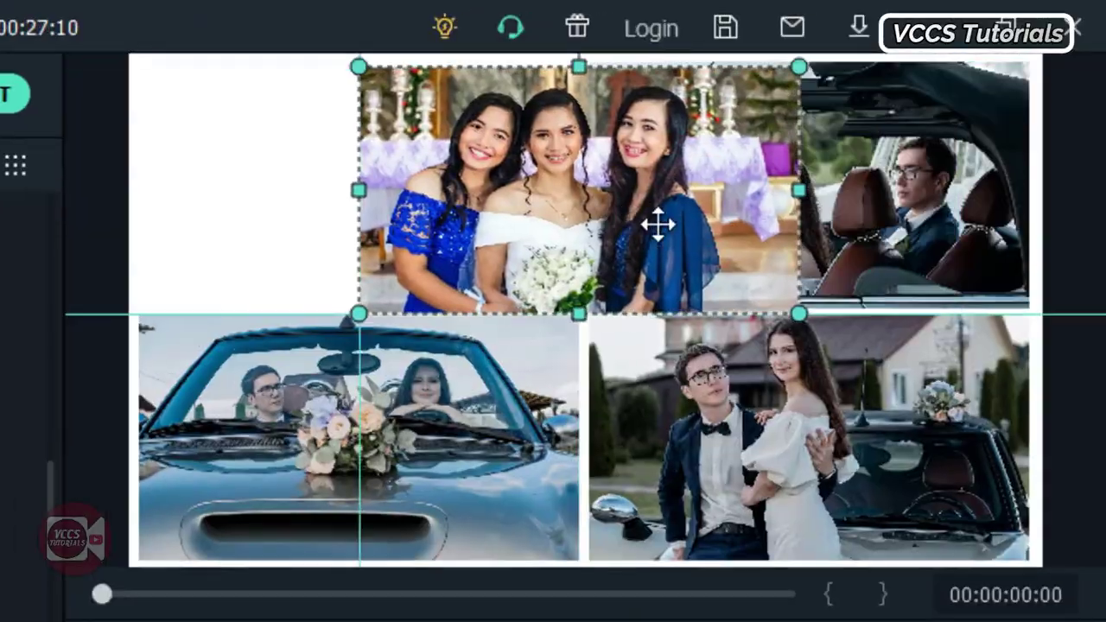
drag(657, 224, 446, 226)
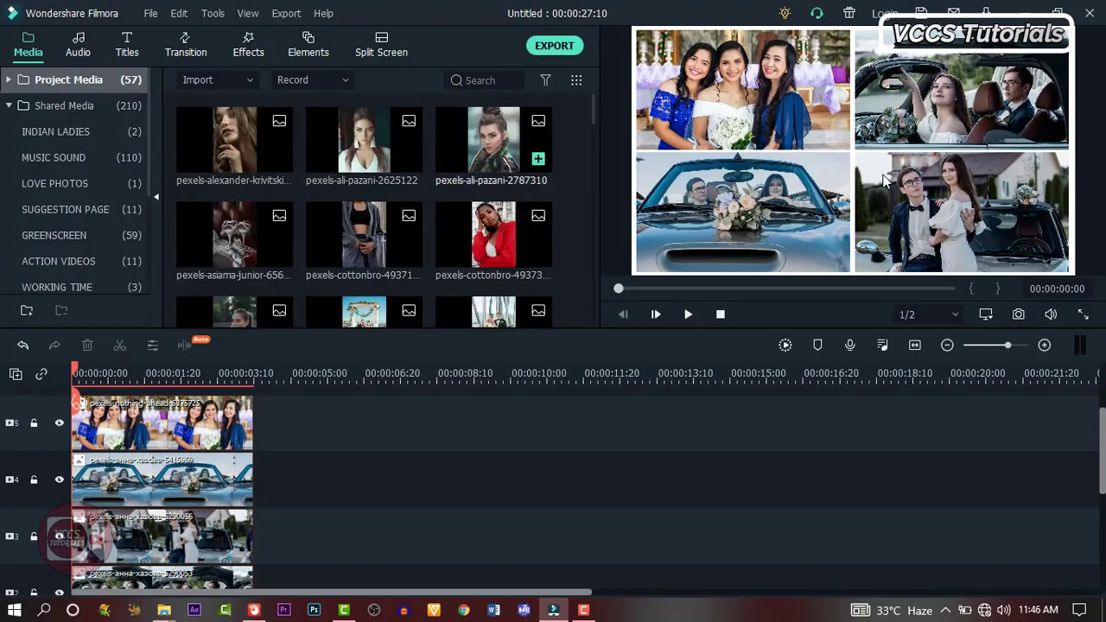
Place photo 2625122 on video track 2 directly after the open-top car photo.
drag(356, 295, 268, 567)
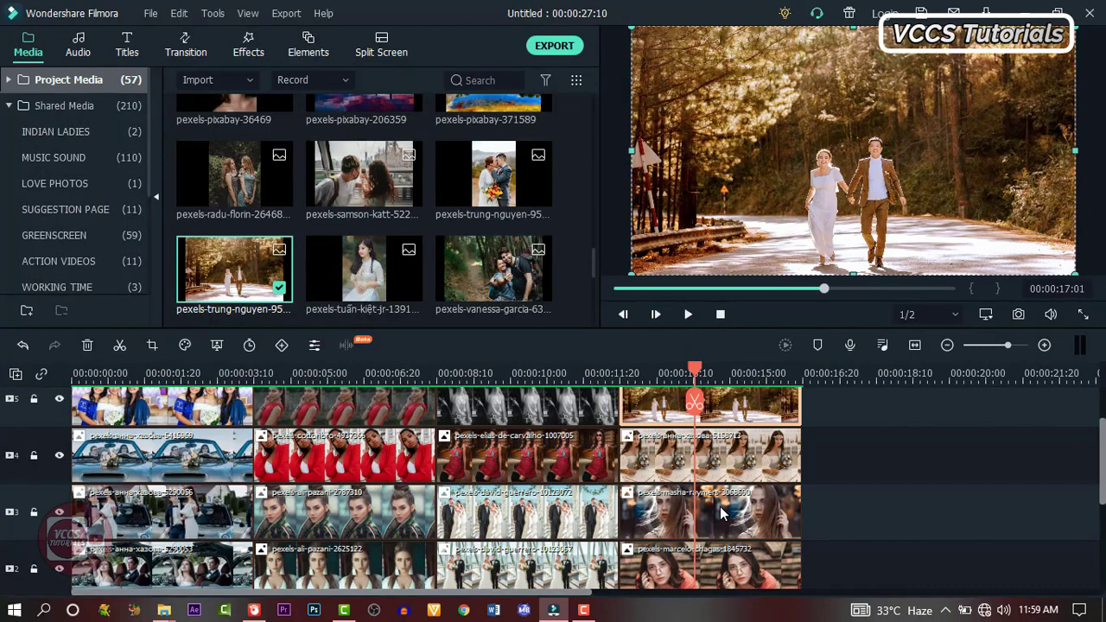
Copy the effect of the three-women photo on video track 5 and paste it onto the adjacent photo of the woman in the red dress.
click(122, 370)
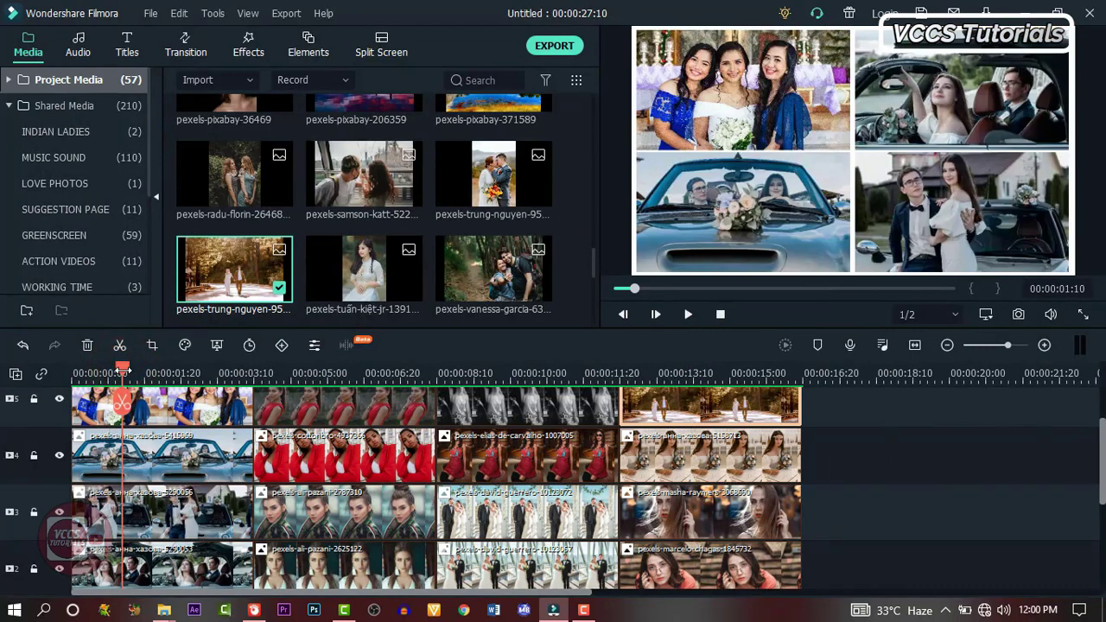
click(156, 407)
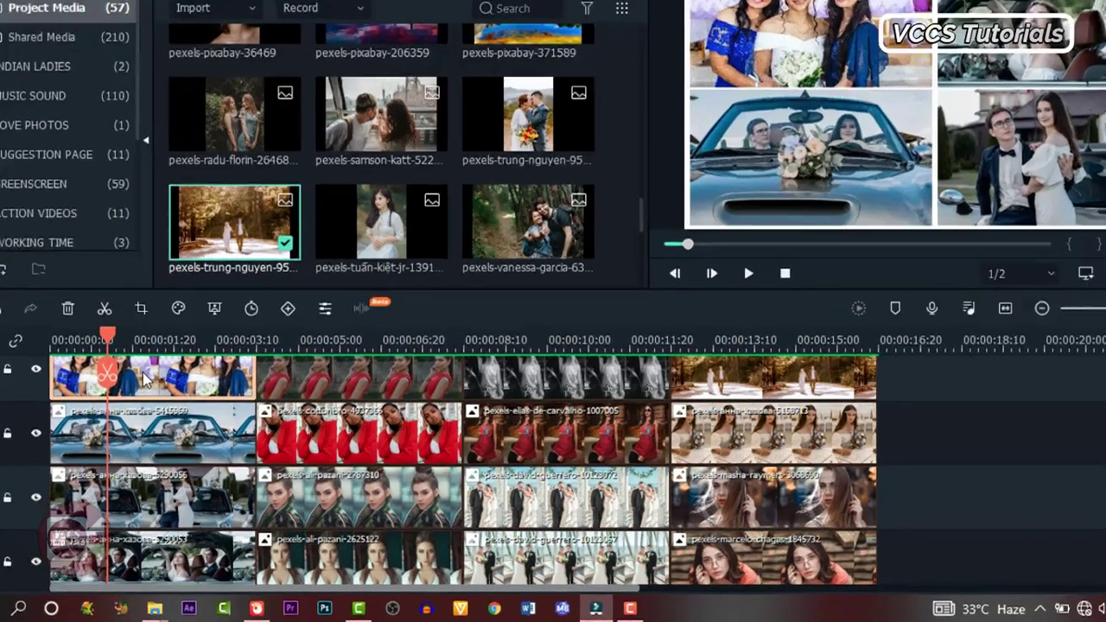
right_click(156, 407)
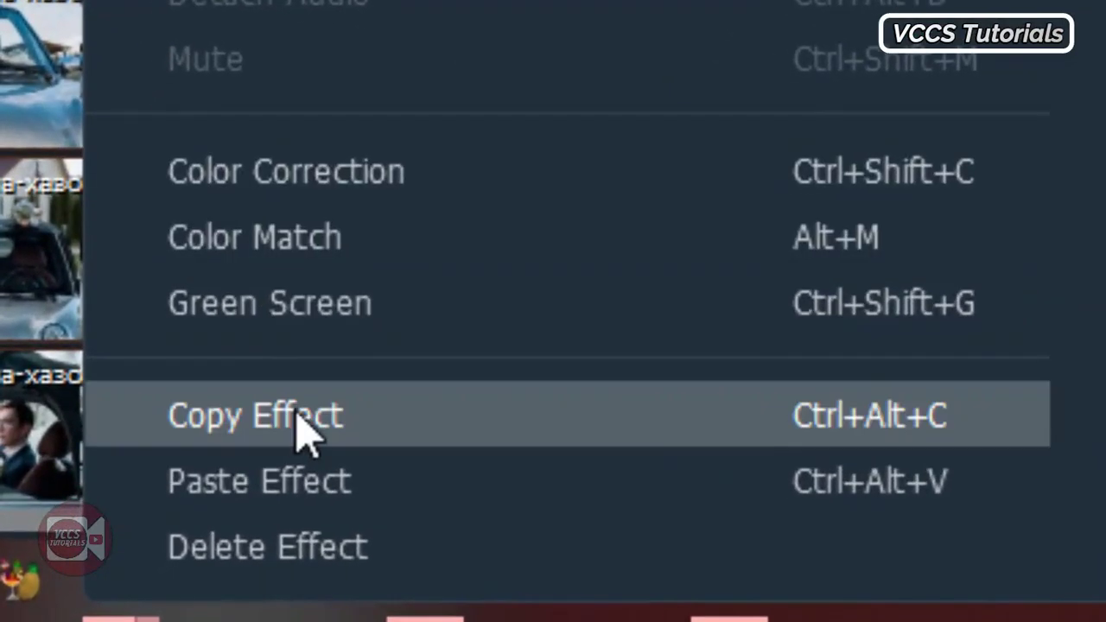
click(268, 435)
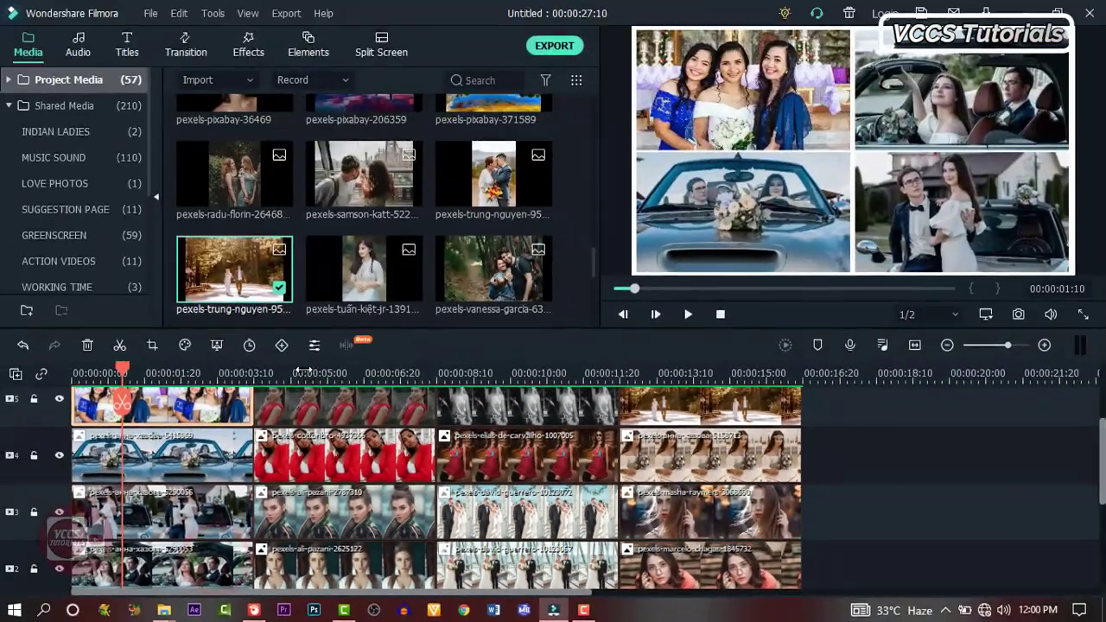
click(304, 372)
right_click(335, 401)
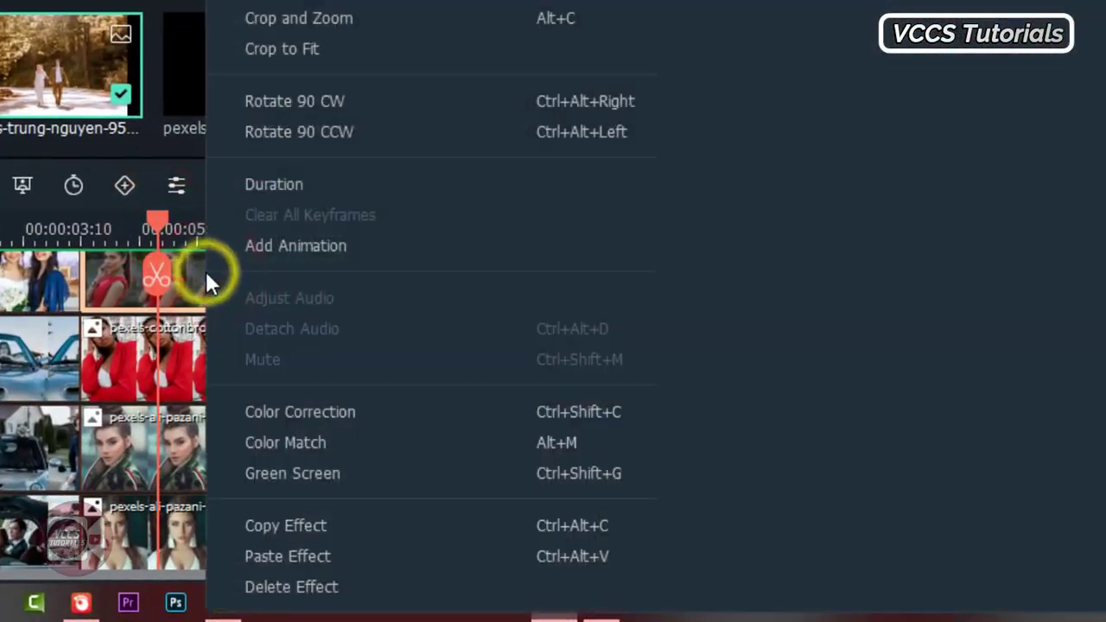
click(286, 556)
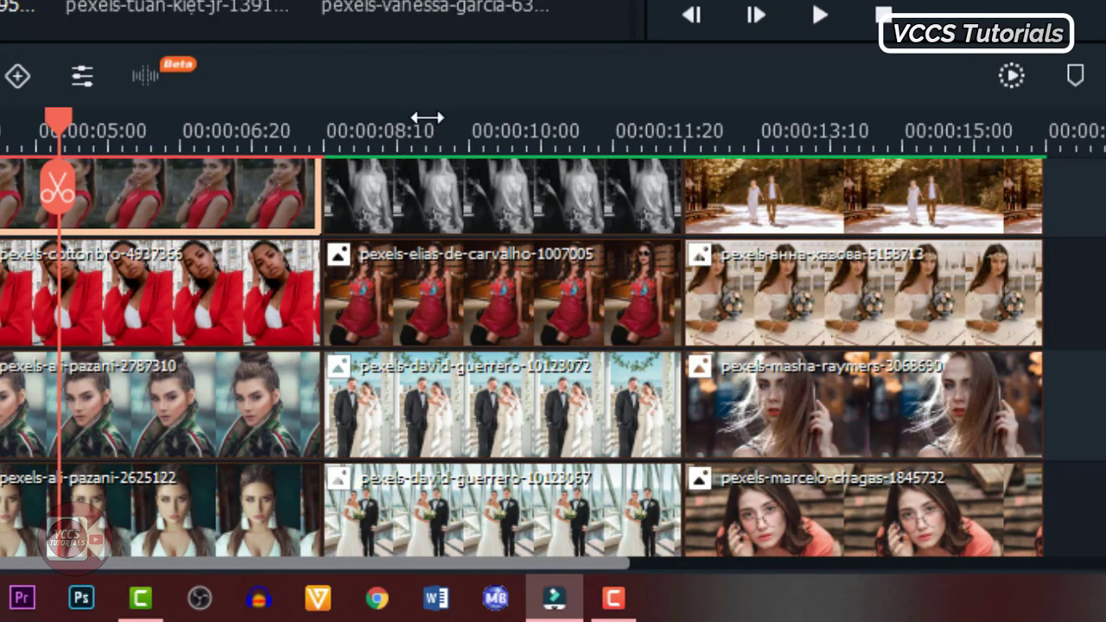
Paste the copied effect onto the black-and-white photo and the forest-road couple photo on video track 5.
click(477, 124)
click(527, 186)
right_click(526, 186)
click(631, 538)
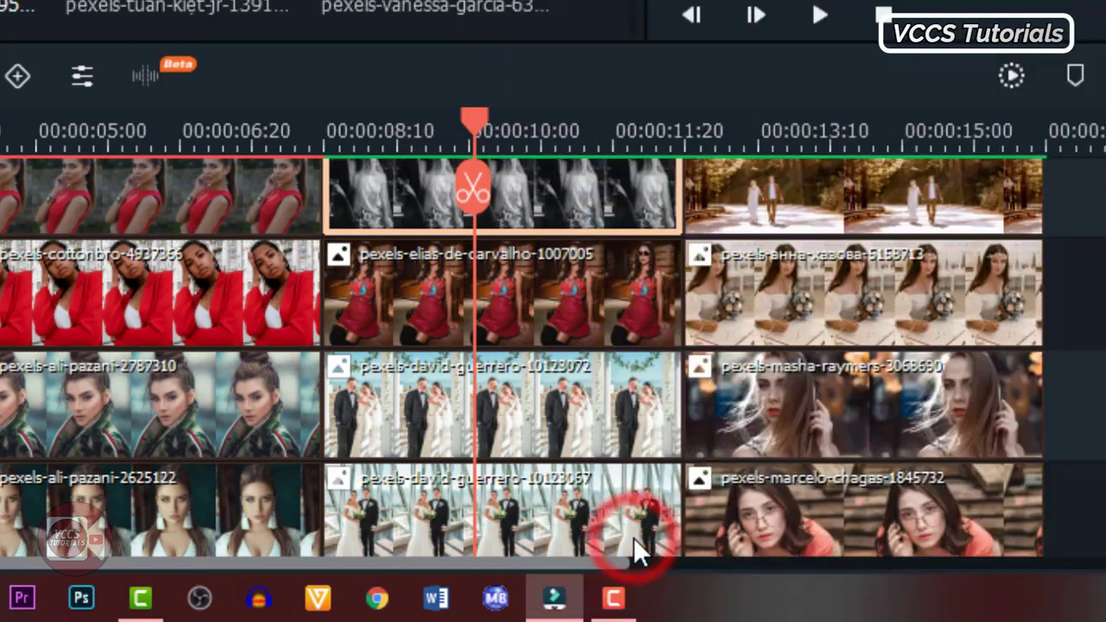
click(816, 131)
click(869, 193)
right_click(869, 193)
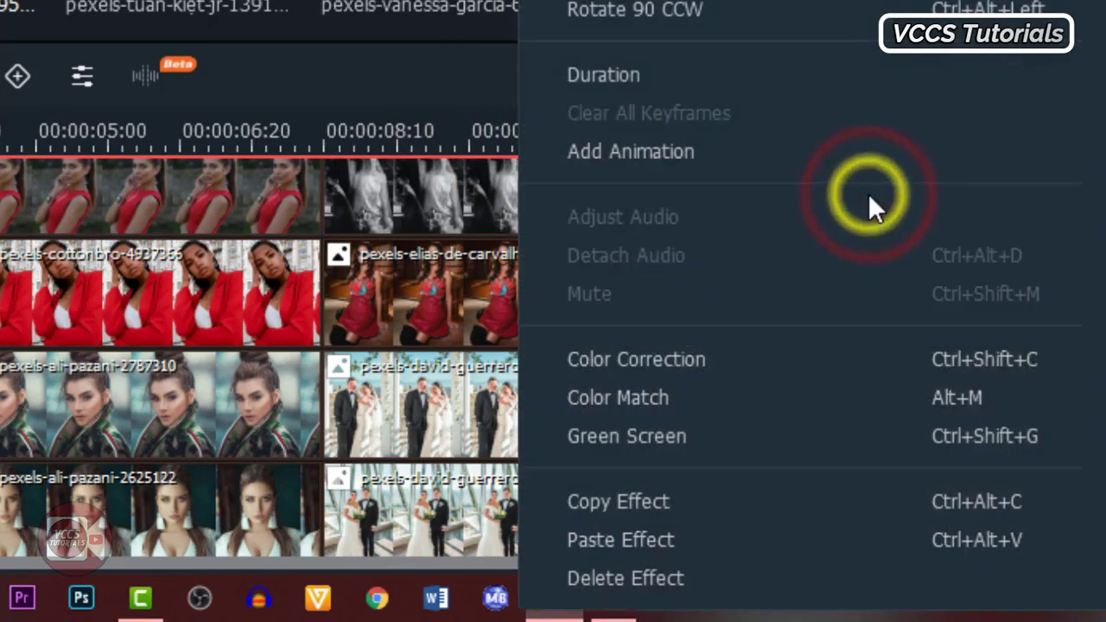
click(637, 542)
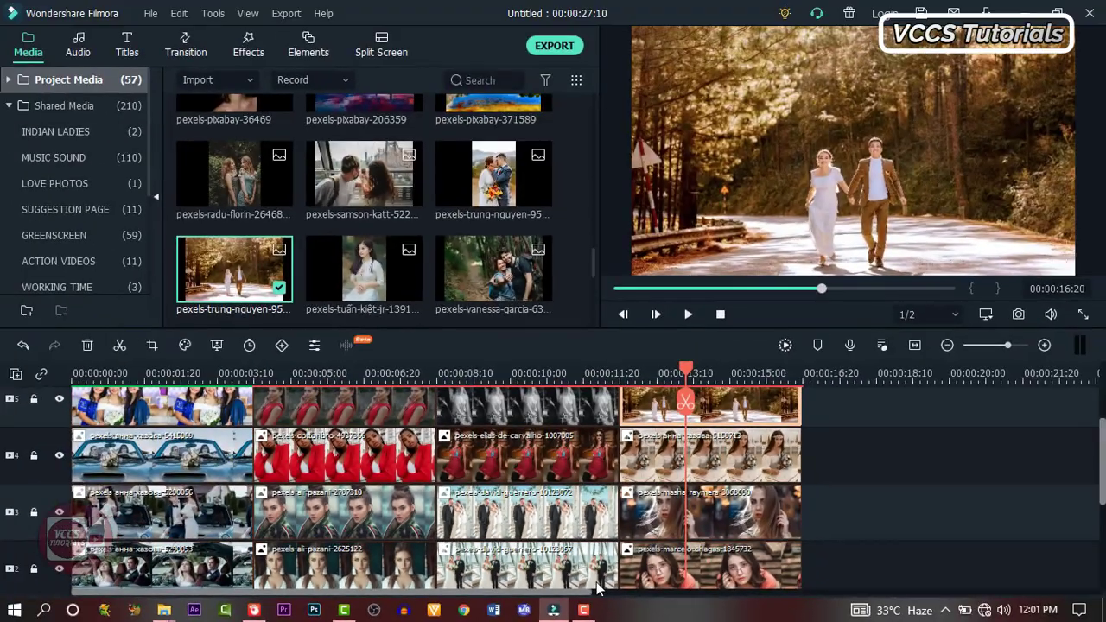
Copy the effect of the blue car photo 5415969 on video track 4 and paste it onto the adjacent red-jacket photo 4937366.
click(139, 374)
click(121, 454)
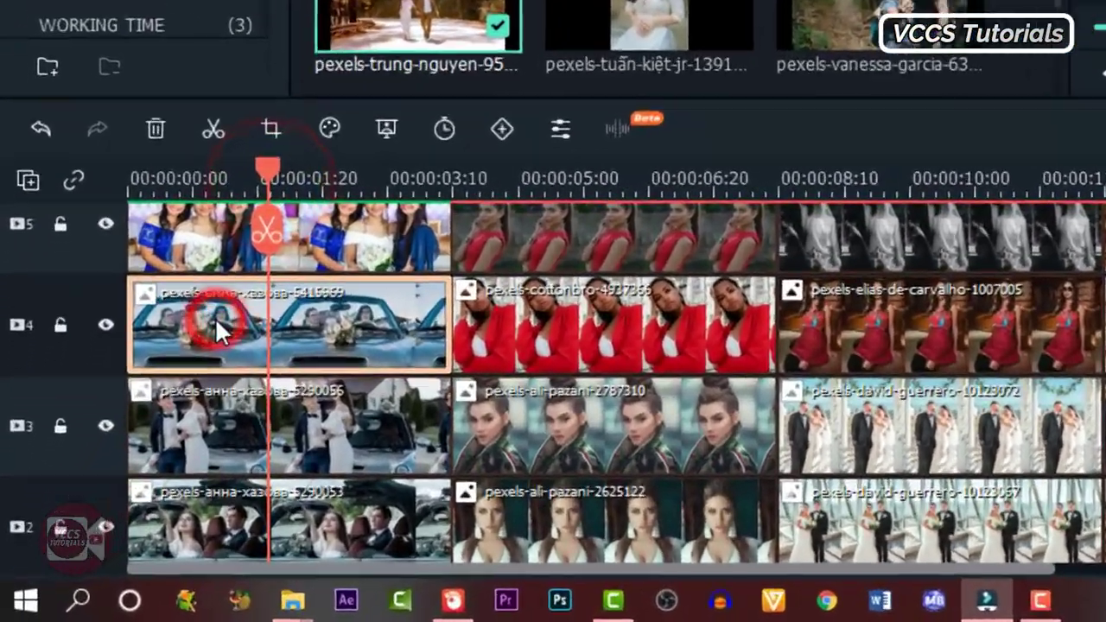
right_click(121, 452)
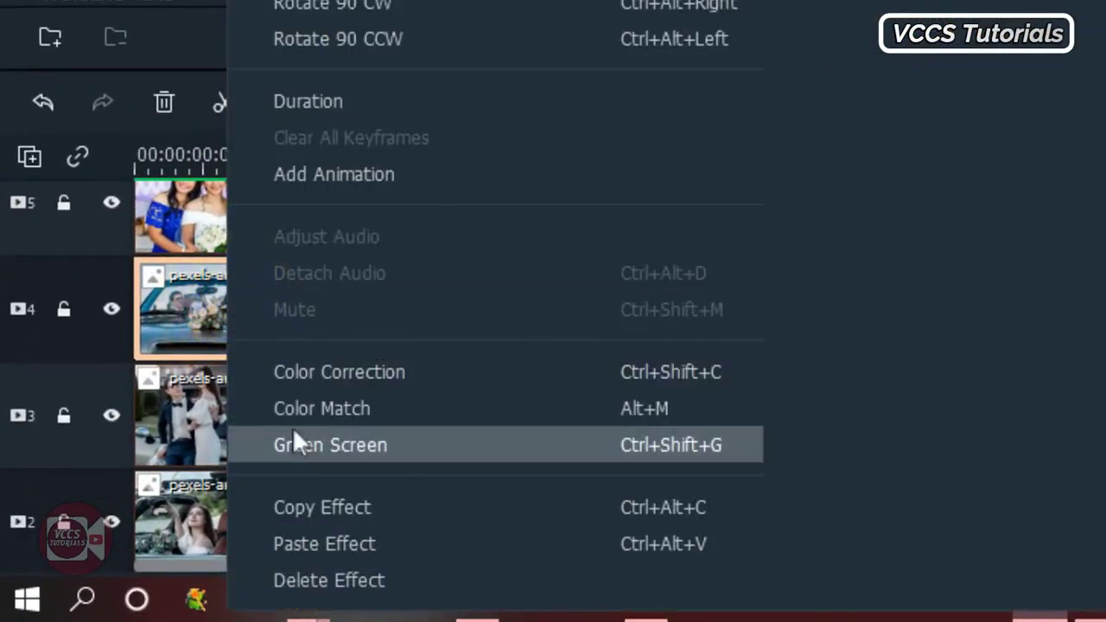
click(335, 507)
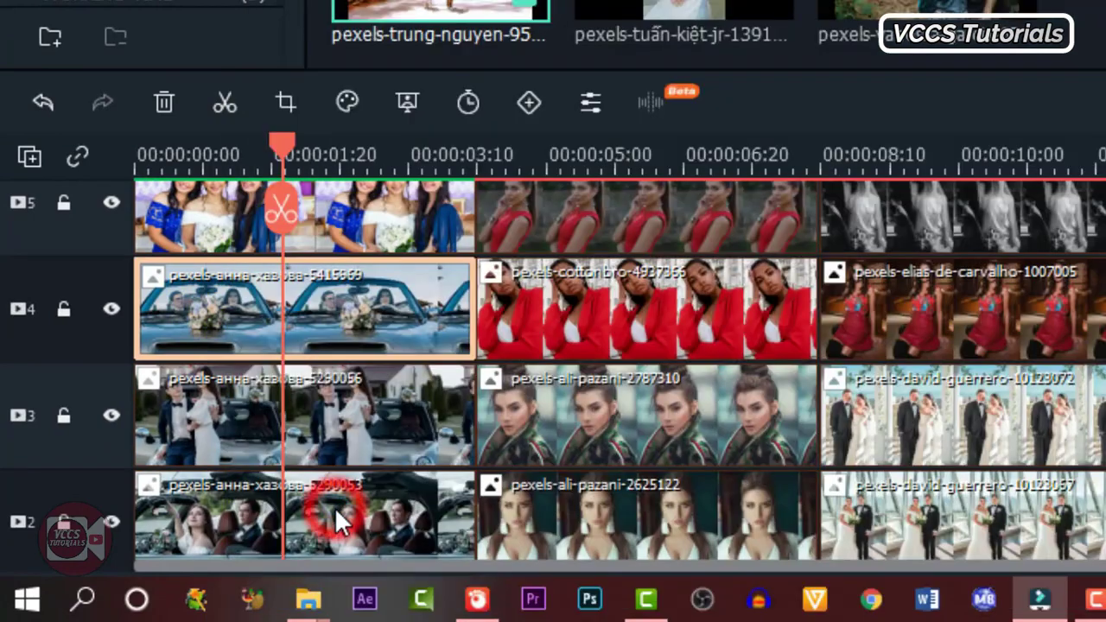
click(616, 153)
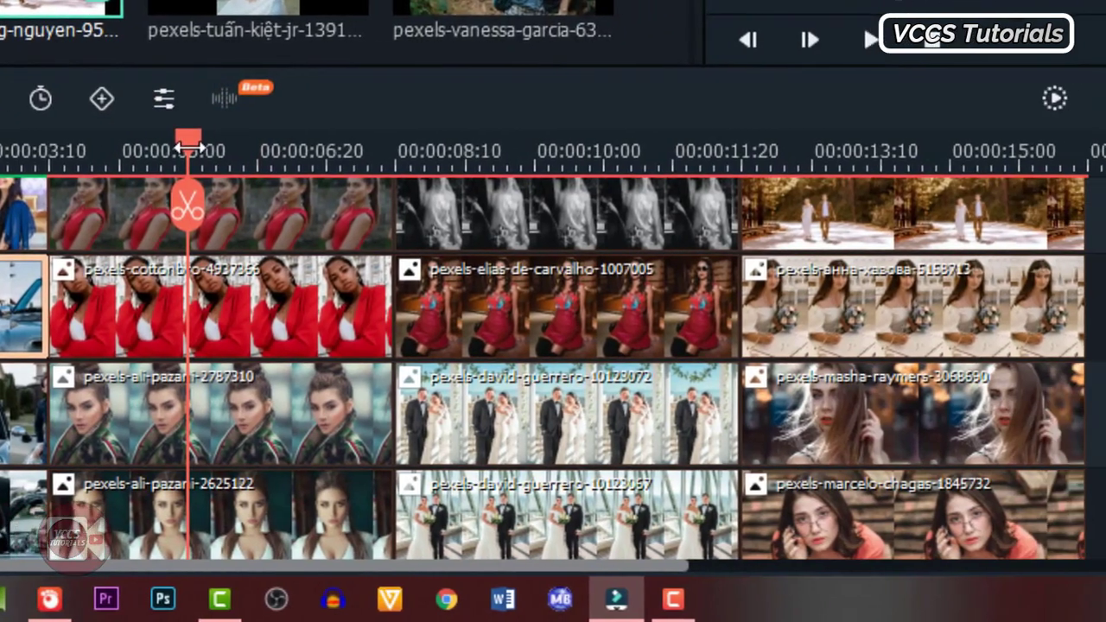
click(264, 301)
right_click(256, 301)
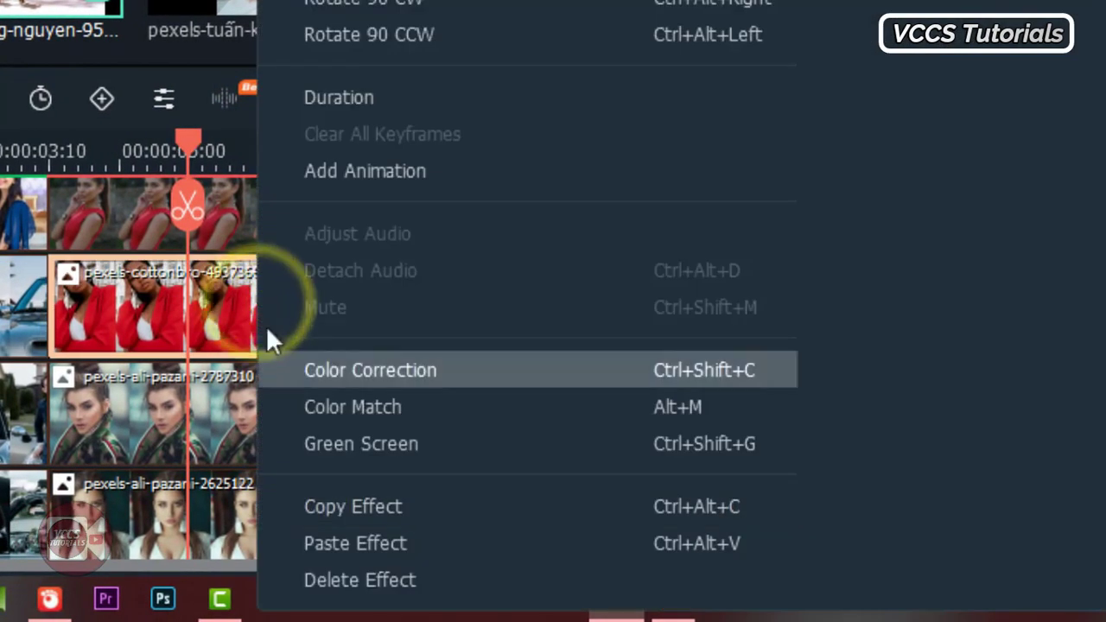
click(346, 545)
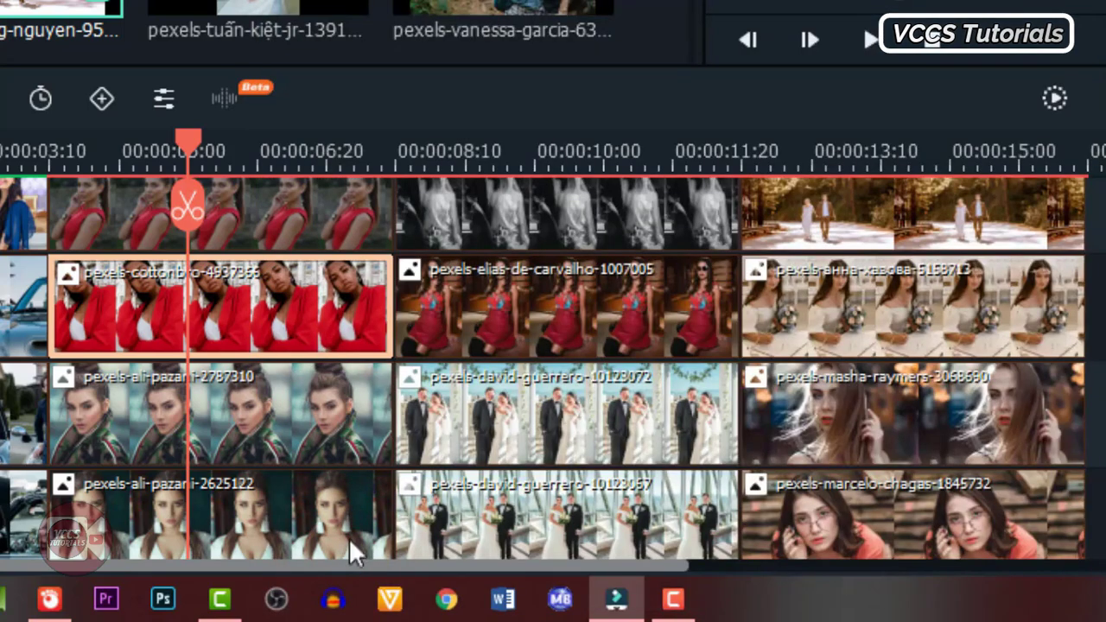
Paste the blue car photo's effect onto photos 1007005 and 5158713 on video track 4.
click(526, 151)
click(590, 290)
right_click(590, 287)
click(685, 542)
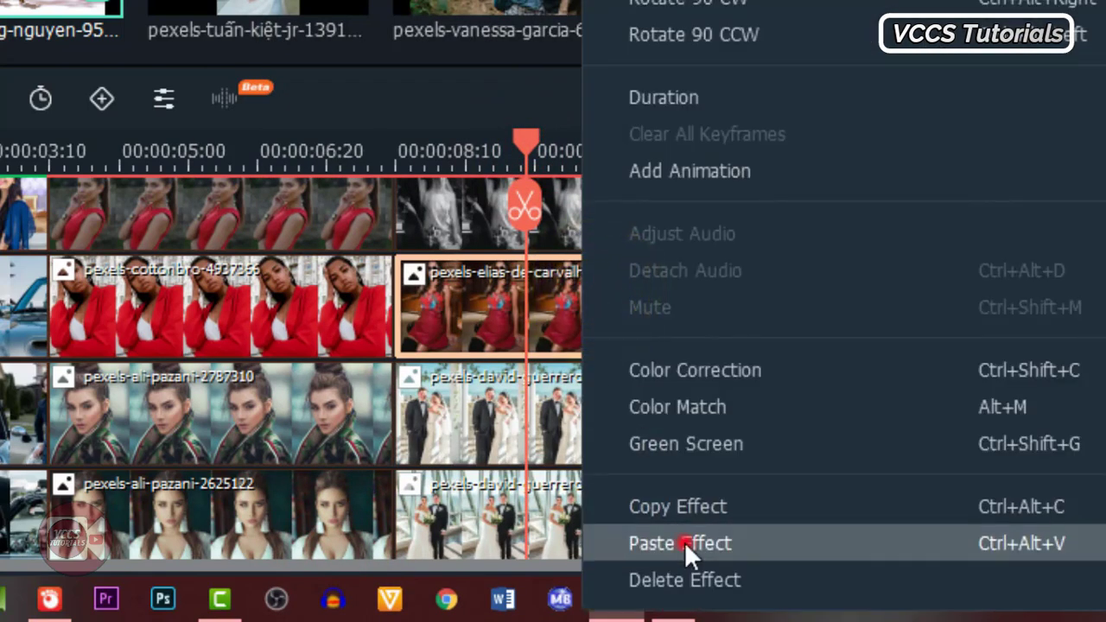
click(890, 152)
click(822, 305)
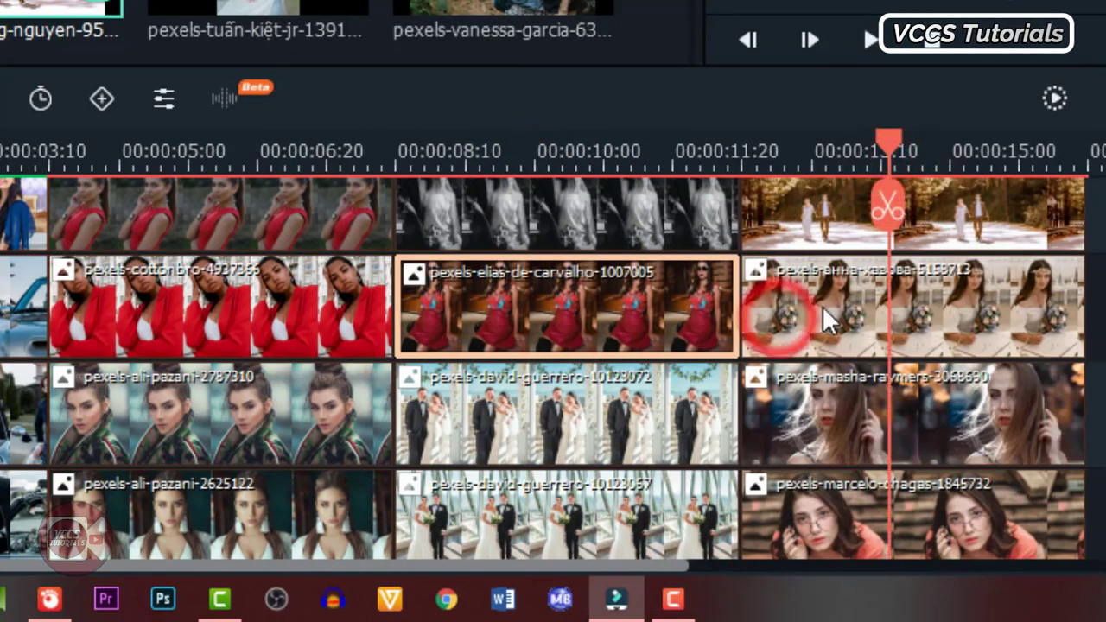
right_click(823, 306)
click(706, 543)
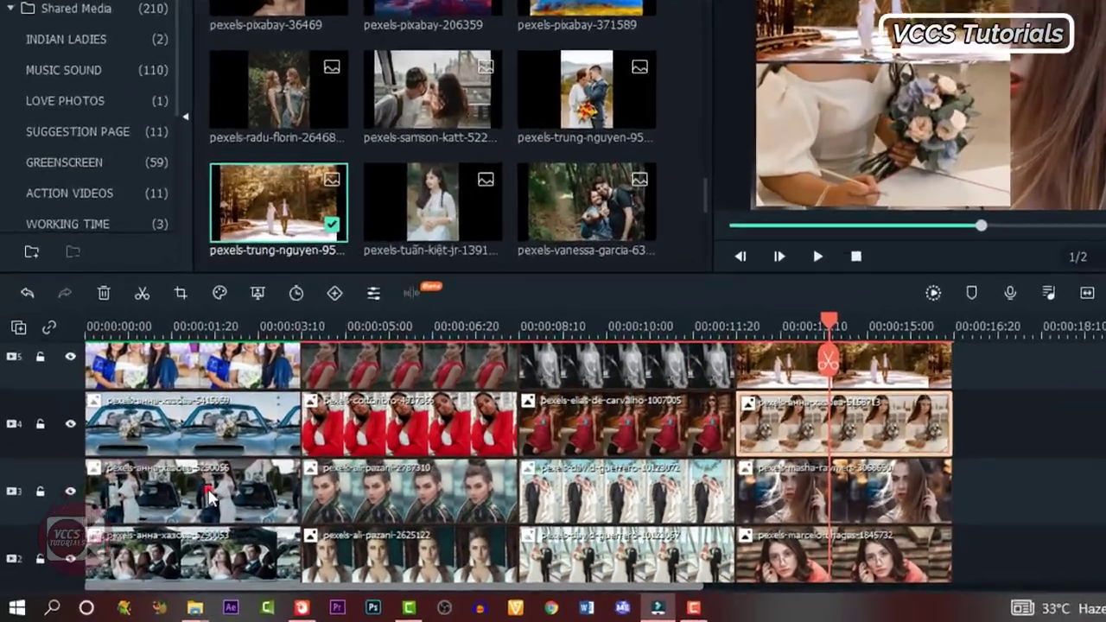
Copy the effect of photo 5290056 on video track 3 and paste it onto the adjacent photo 2787310.
click(177, 516)
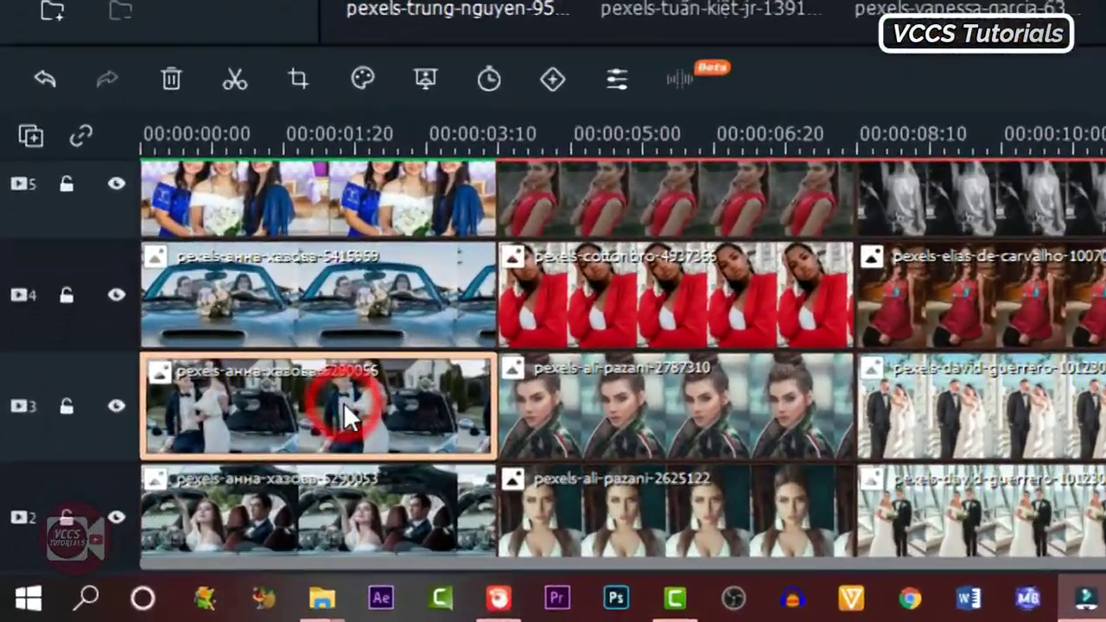
right_click(178, 515)
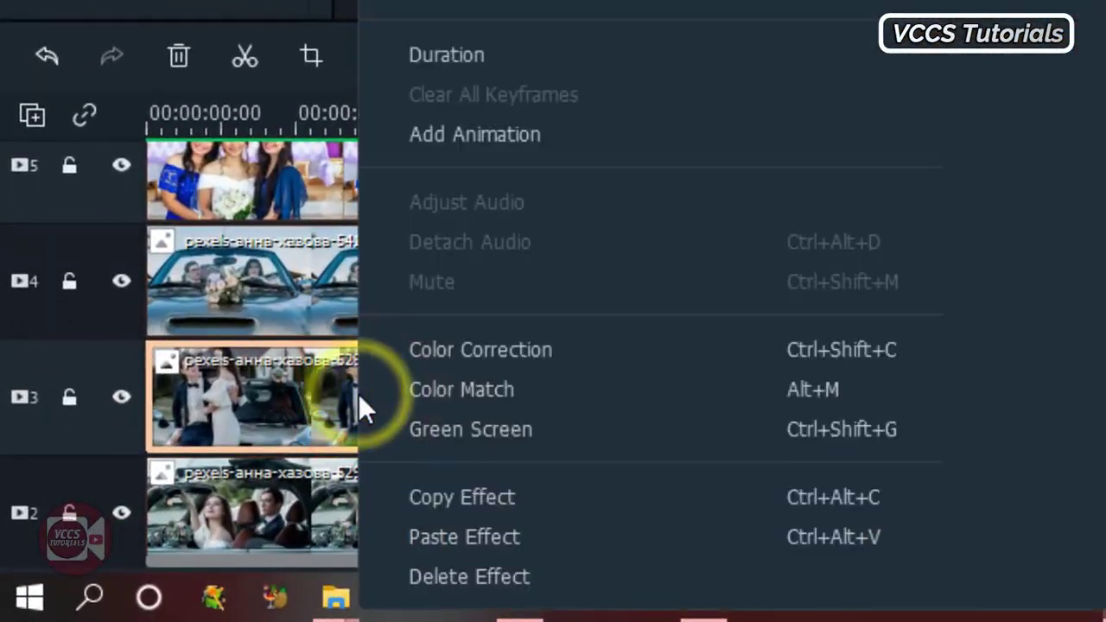
click(462, 498)
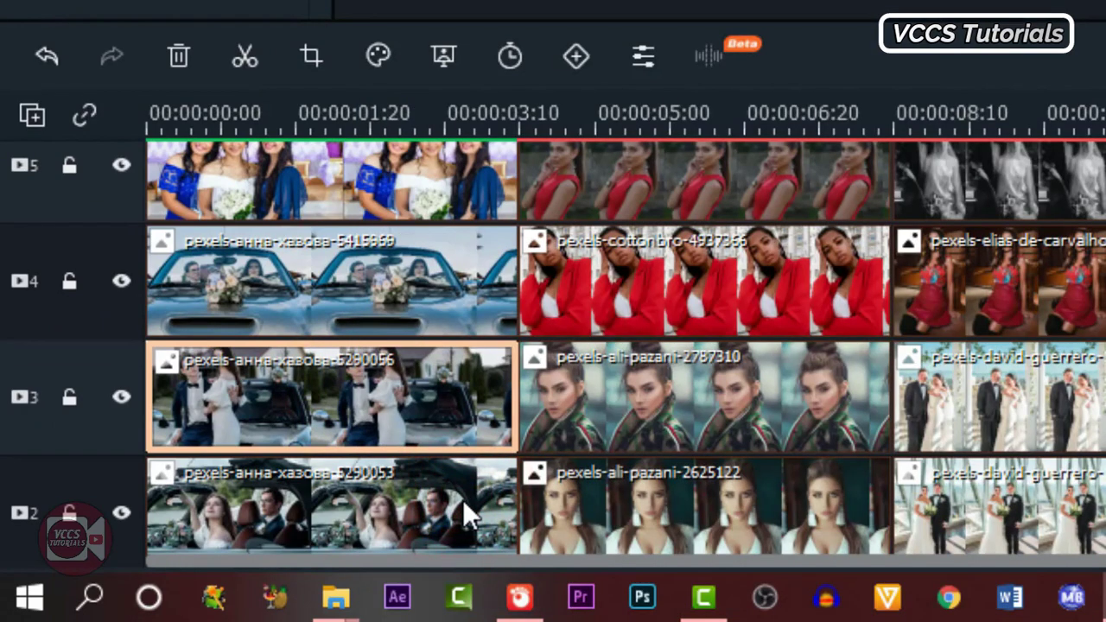
click(751, 395)
right_click(751, 395)
click(844, 534)
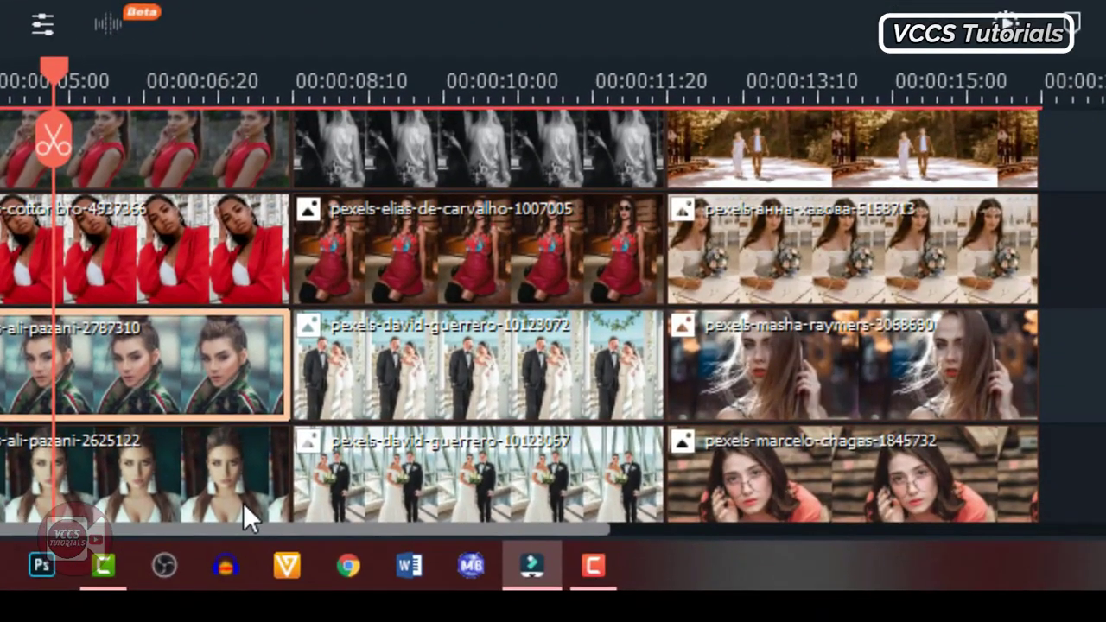
Paste the effect of photo 5290056 onto photos 10123072 and 3068690 on video track 3.
click(1082, 105)
click(504, 365)
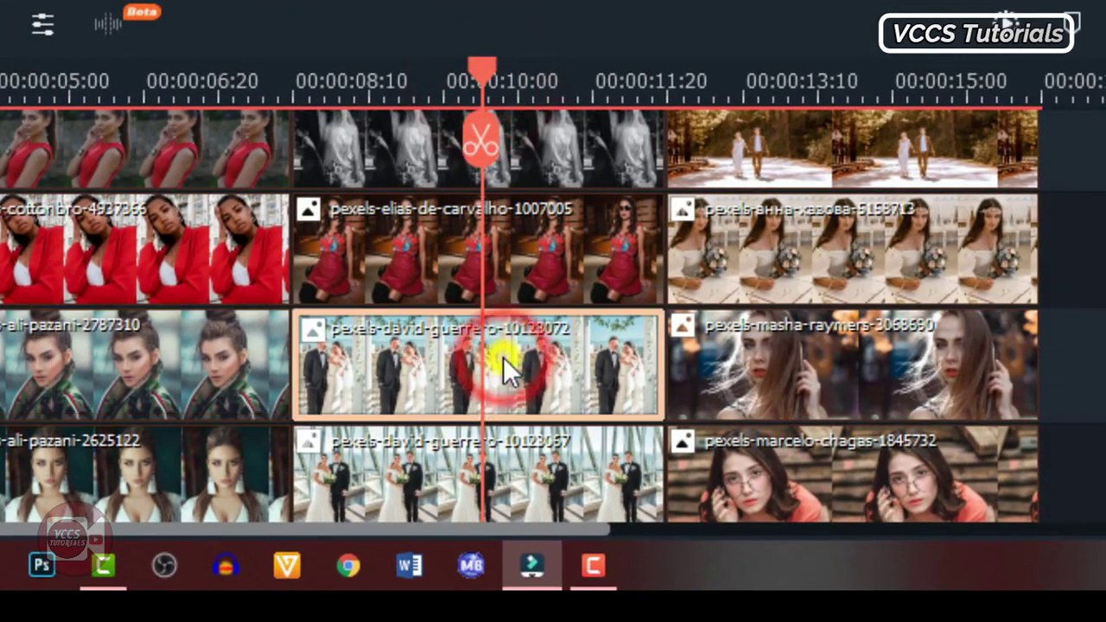
right_click(504, 365)
click(562, 505)
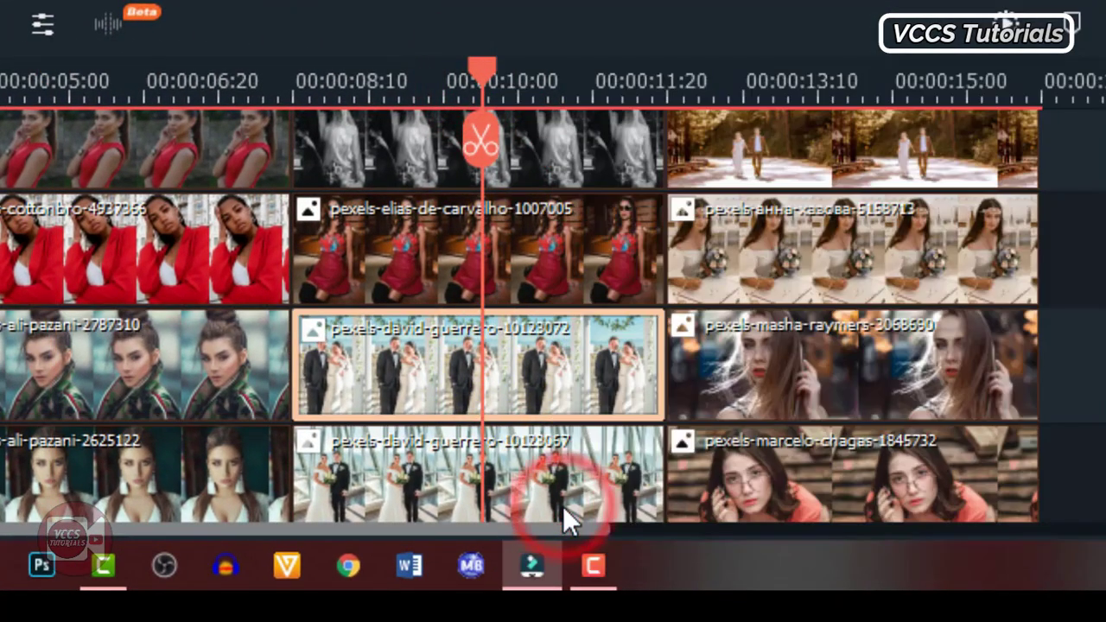
click(862, 87)
click(886, 380)
right_click(886, 380)
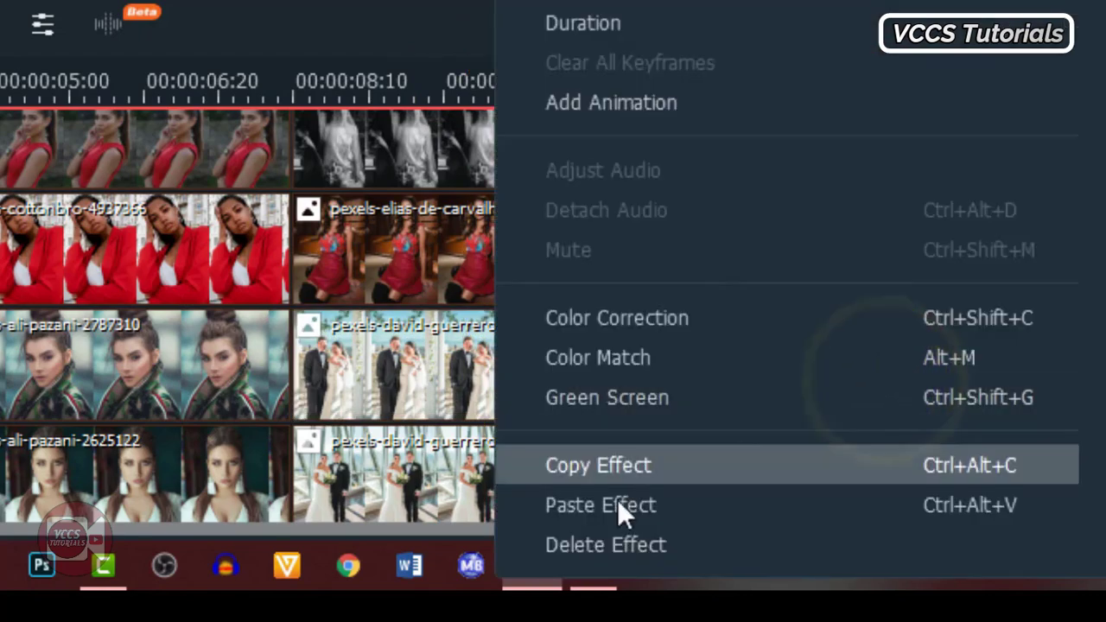
click(617, 505)
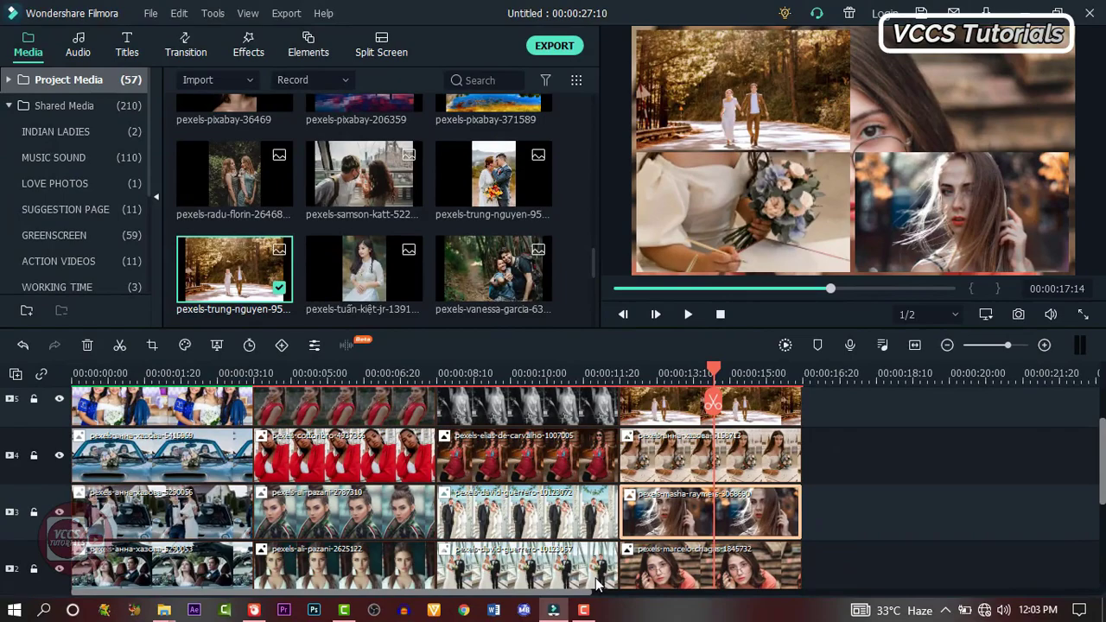
Copy the effect of the open-top car photo 5290053 onto the other three photos on video track 2.
click(158, 378)
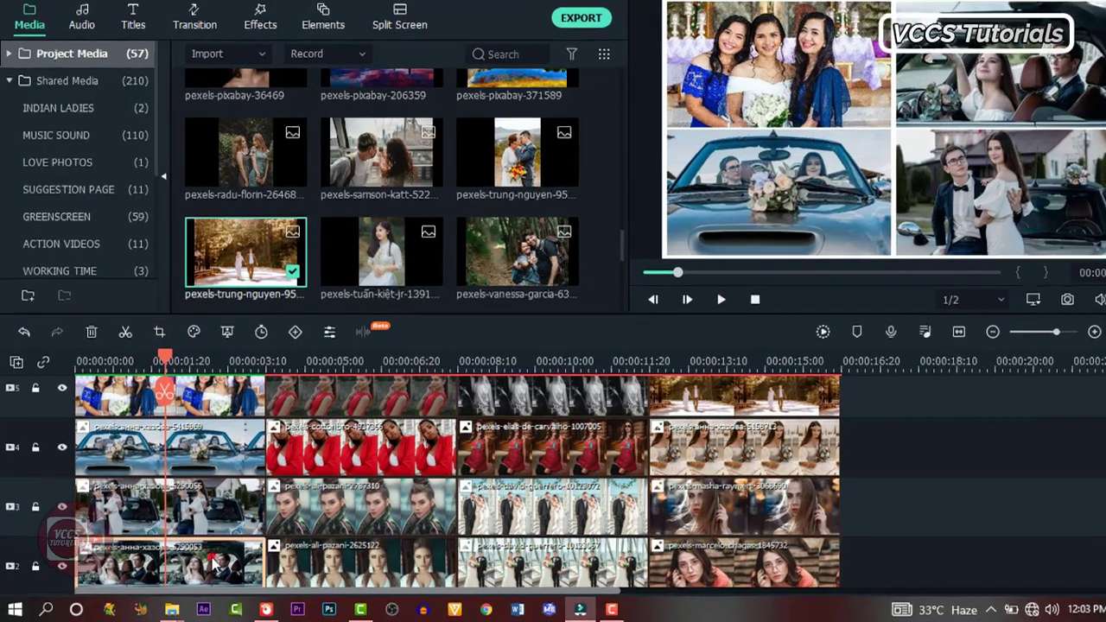
click(205, 568)
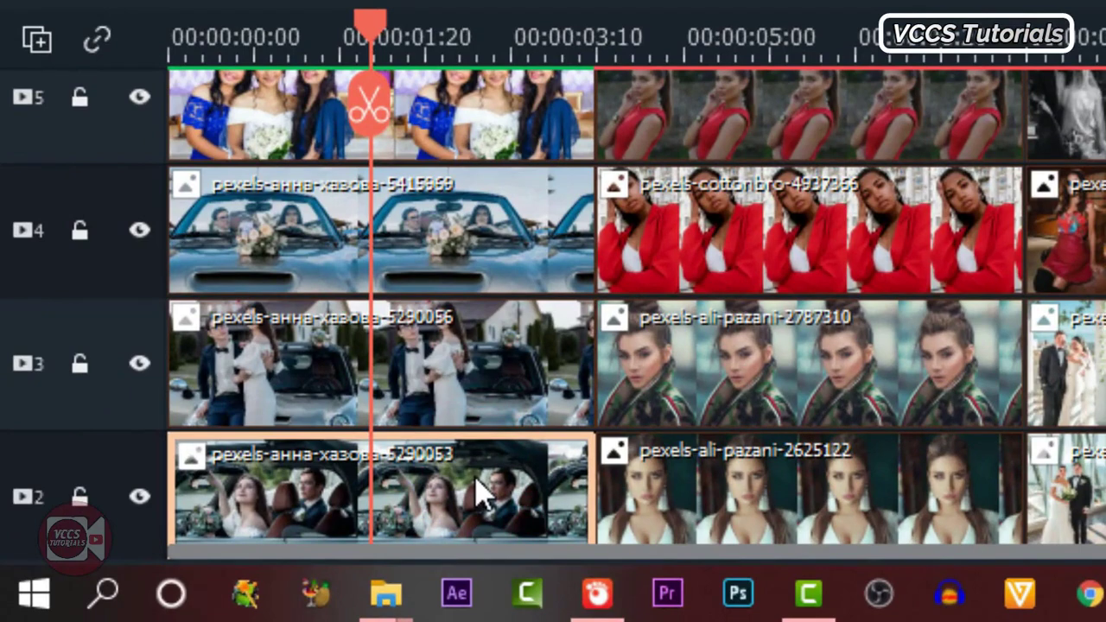
right_click(476, 480)
click(817, 494)
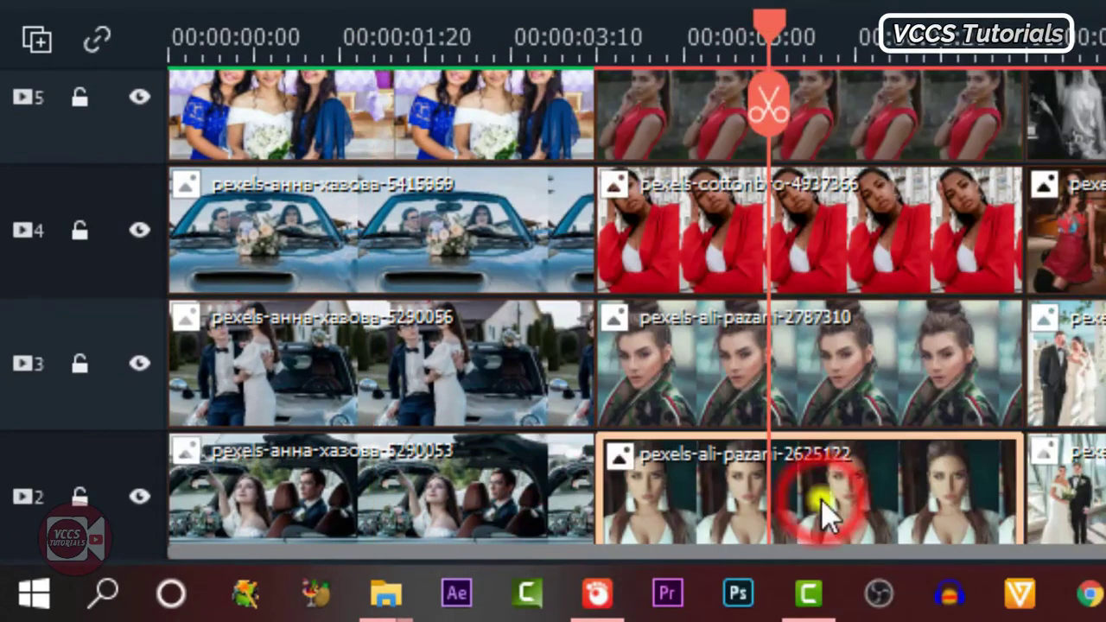
click(1105, 519)
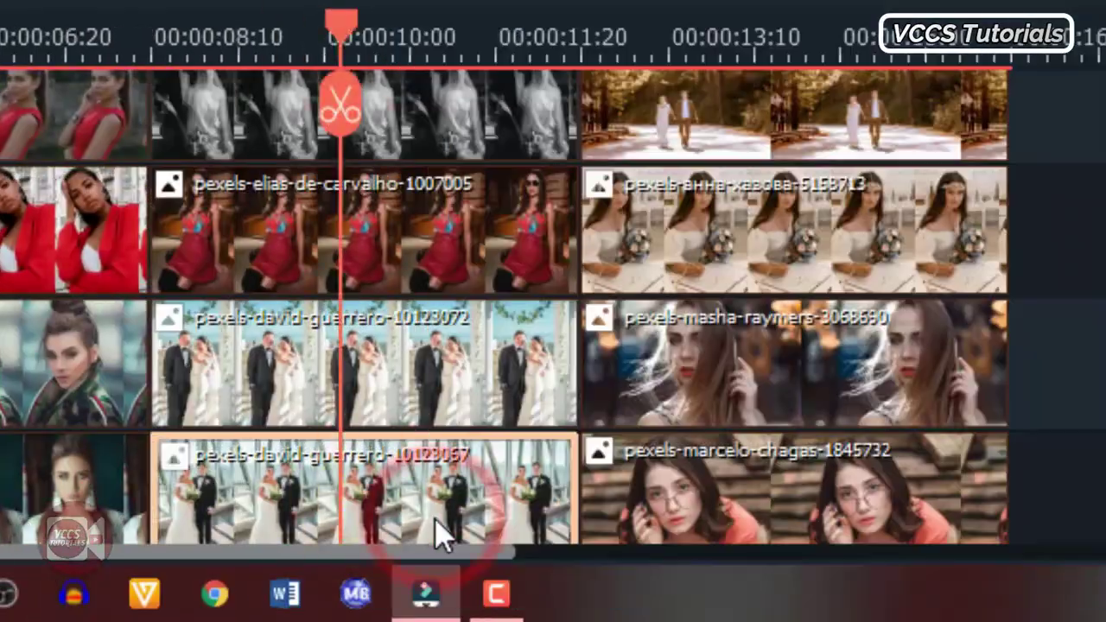
right_click(441, 536)
click(868, 481)
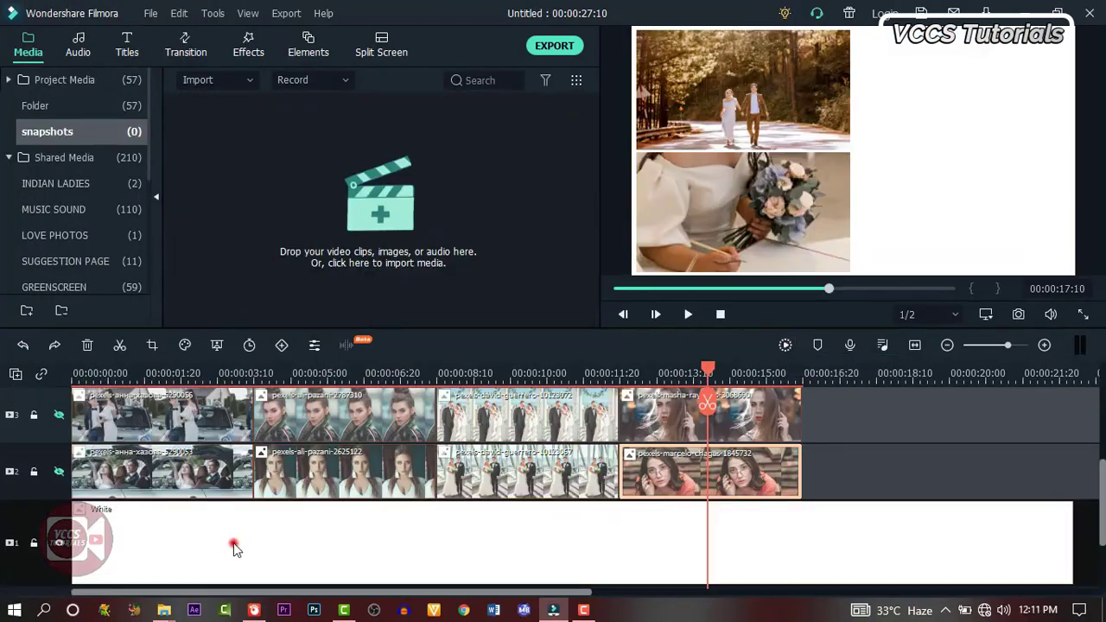
Delete the White background clip from video track 1 and set the track height to Small.
click(234, 546)
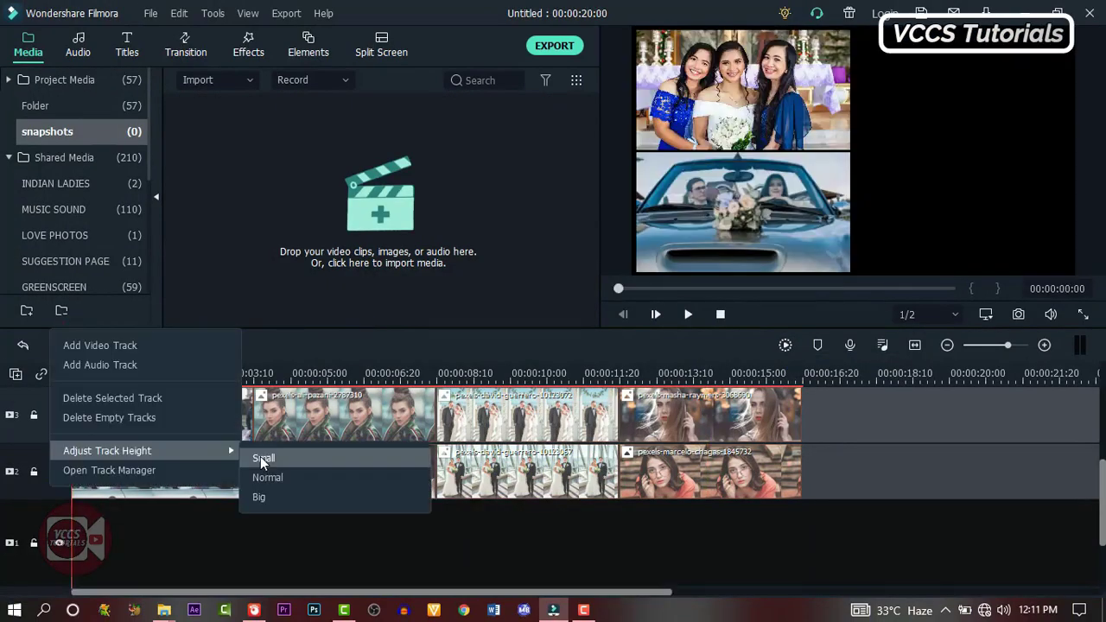
click(259, 456)
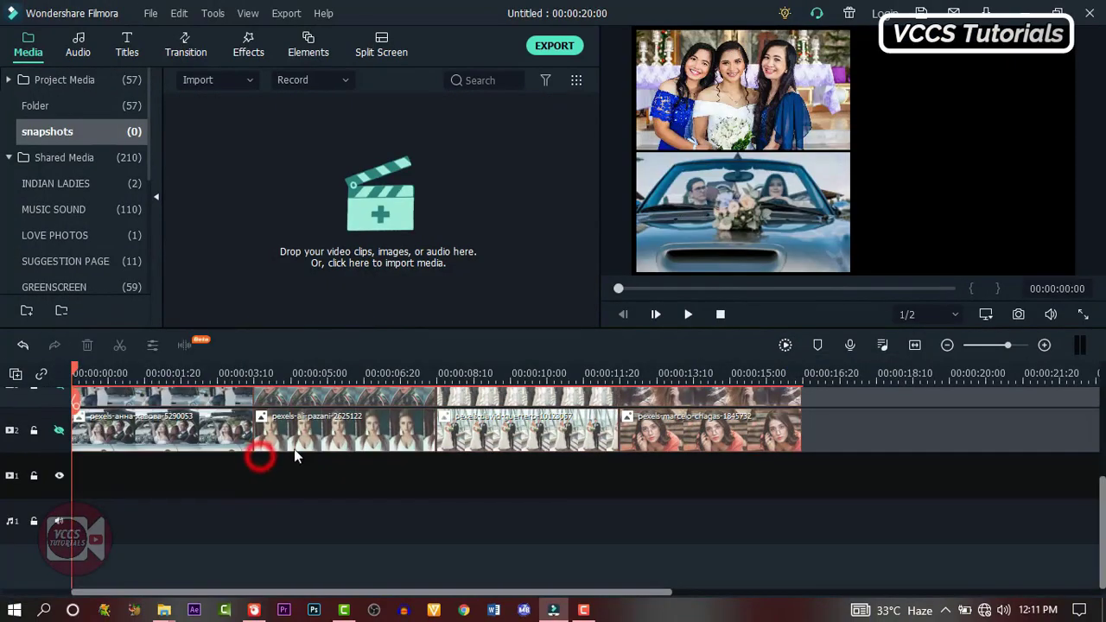
Take a snapshot of the first photo pair in the preview at 00:00:01:20.
scroll(297, 452, up, 3)
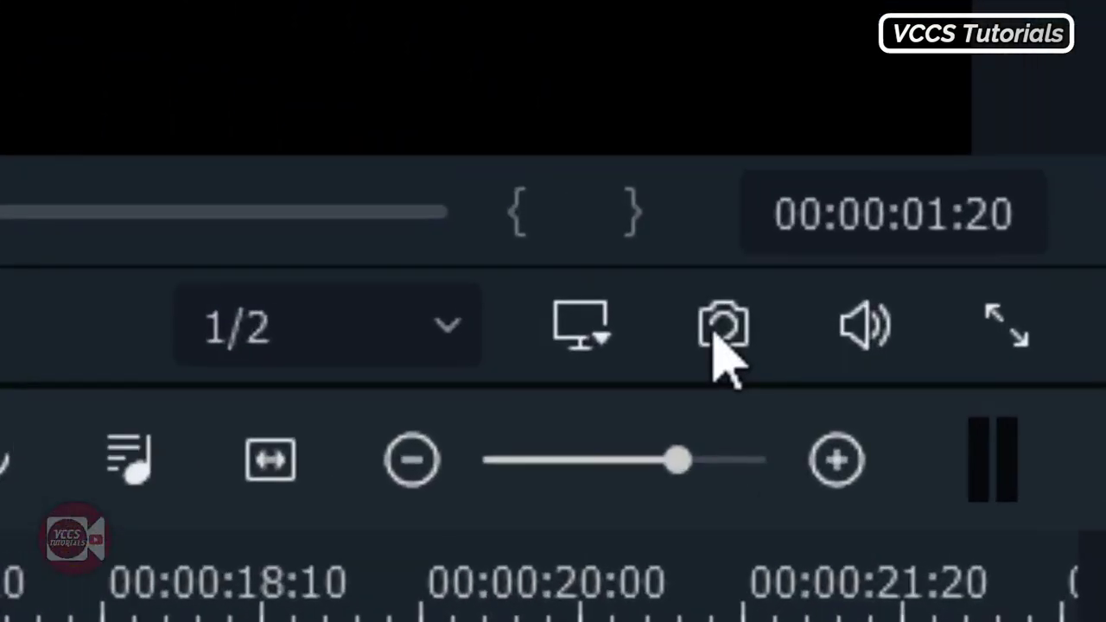
click(1019, 315)
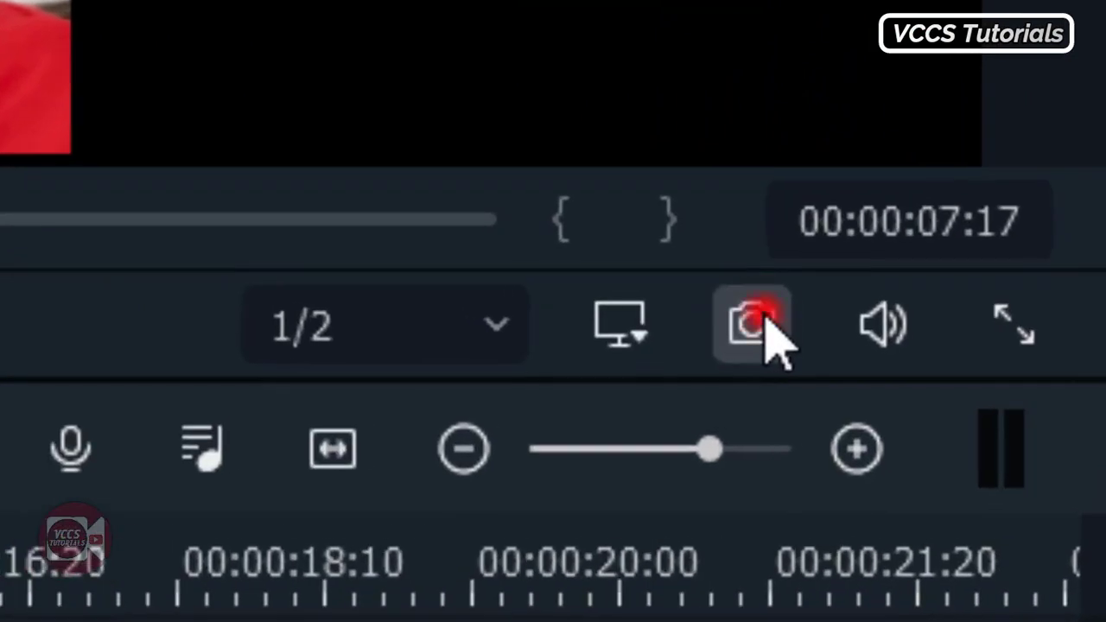
Take snapshots of the remaining three photo pairs on video tracks 5 and 4 at 00:00:07:17, 00:00:12:10 and 00:00:17:16.
click(761, 322)
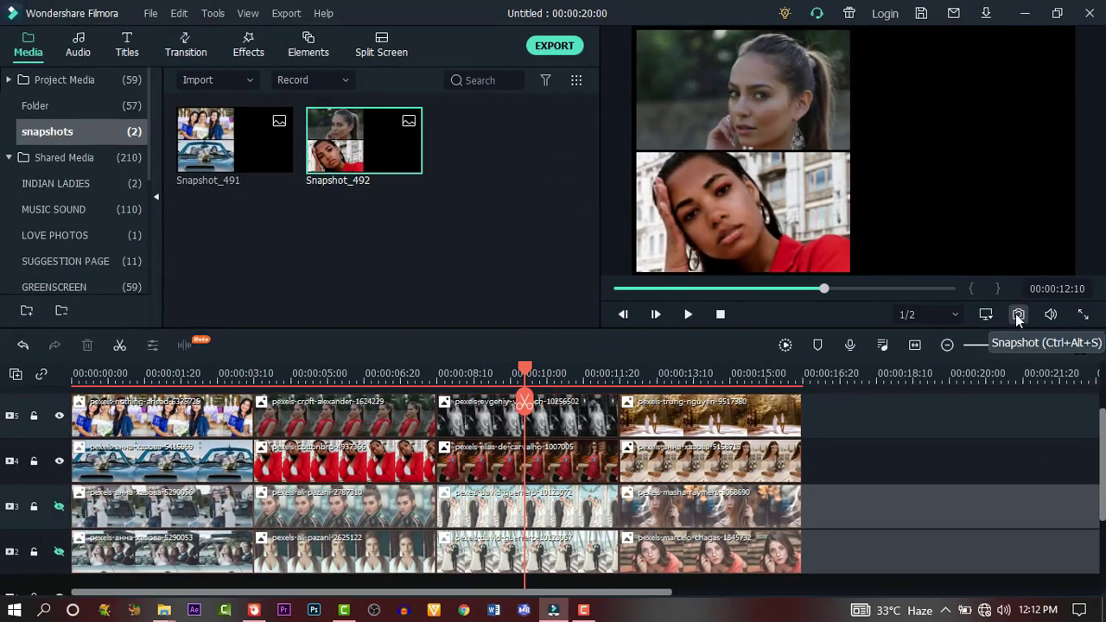
click(1018, 316)
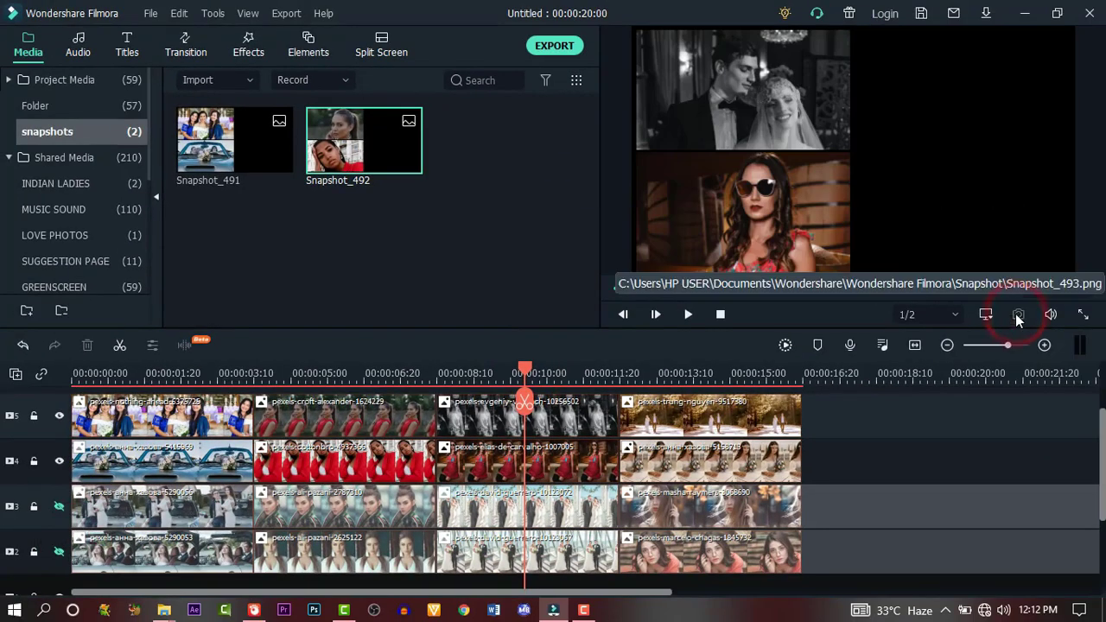
click(717, 379)
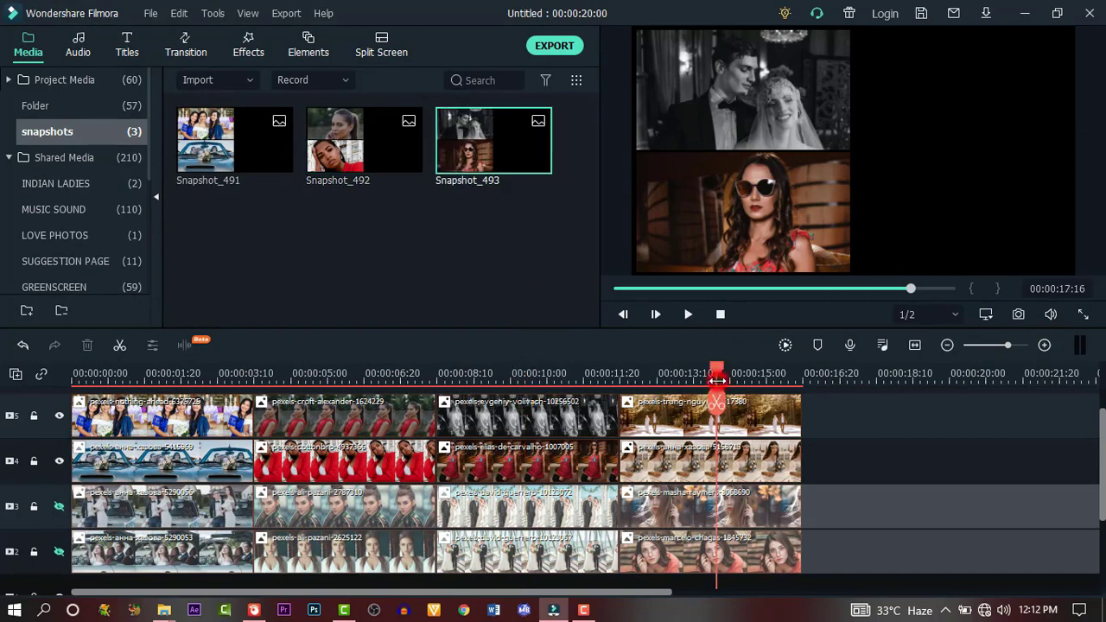
click(1020, 316)
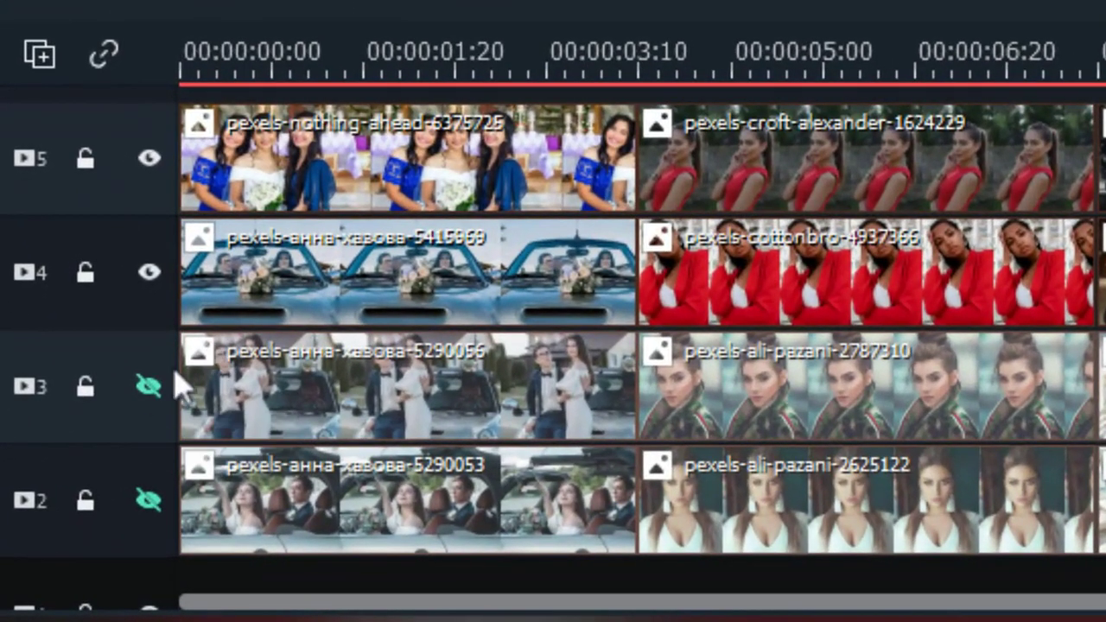
Show video tracks 3 and 2 and hide video tracks 4 and 5.
click(59, 508)
click(148, 500)
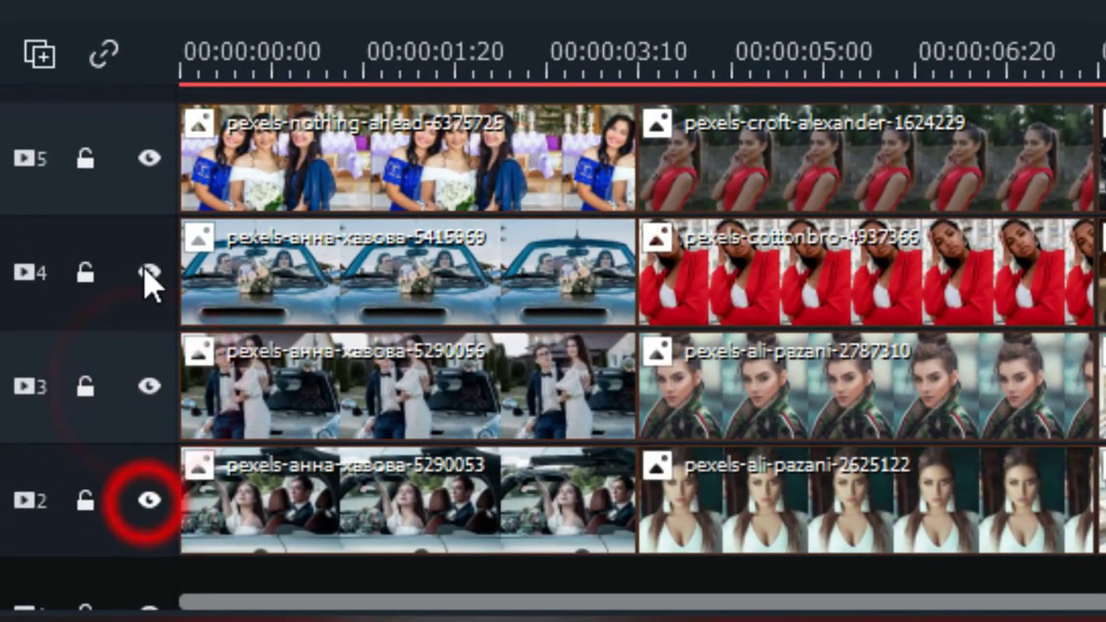
click(149, 273)
click(149, 159)
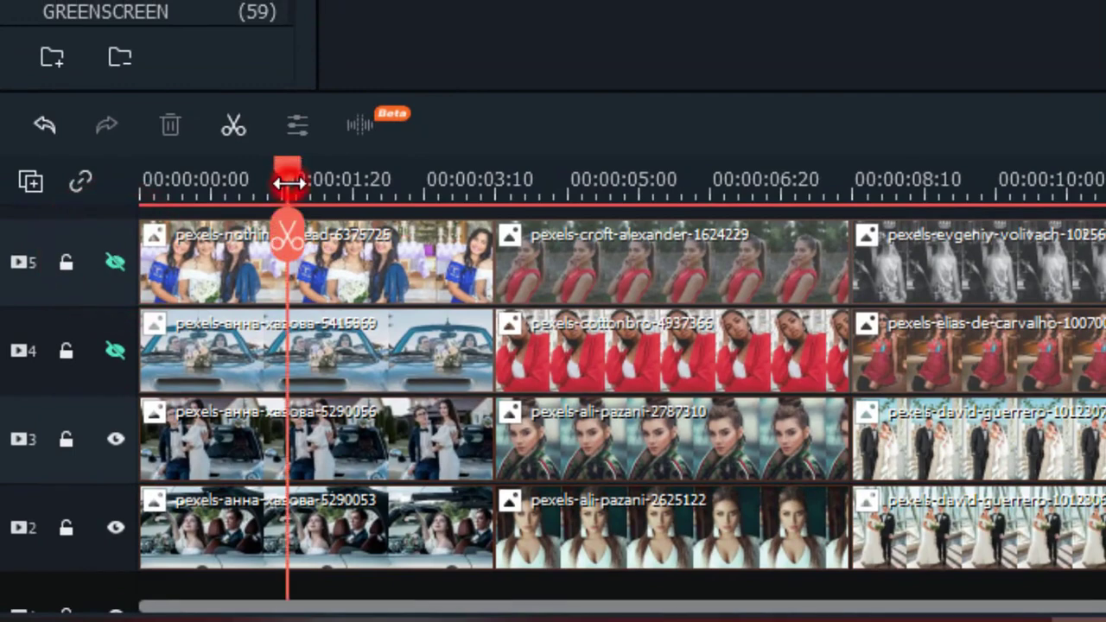
Take snapshots of the four photo pairs on video tracks 3 and 2 at 00:00:02:02, 00:00:07:08, 00:00:12:06 and 00:00:17:00.
click(288, 182)
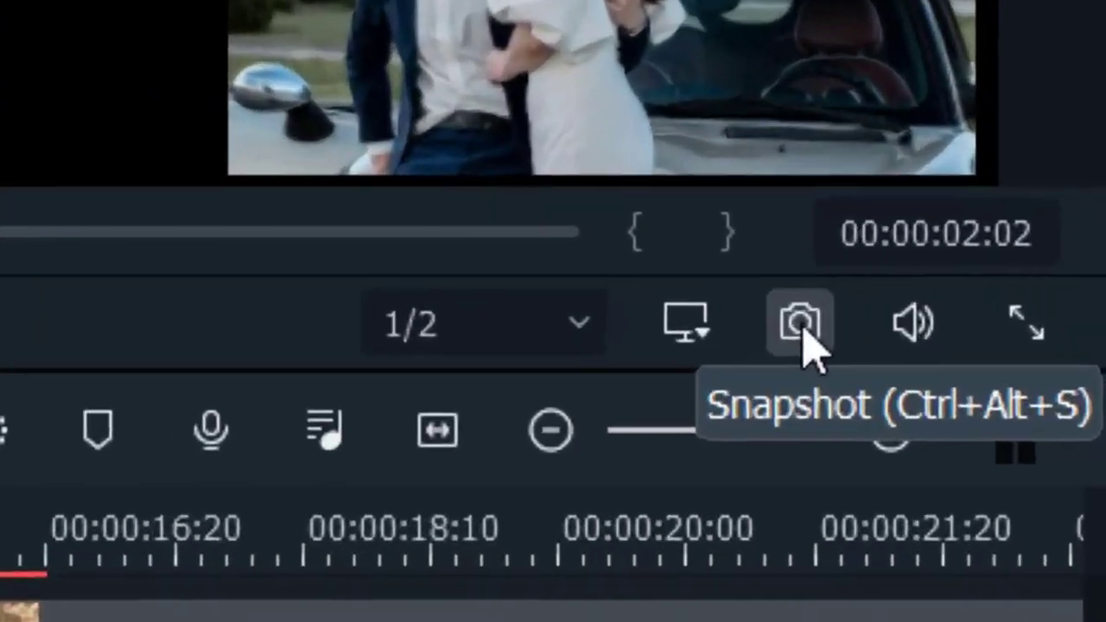
click(806, 339)
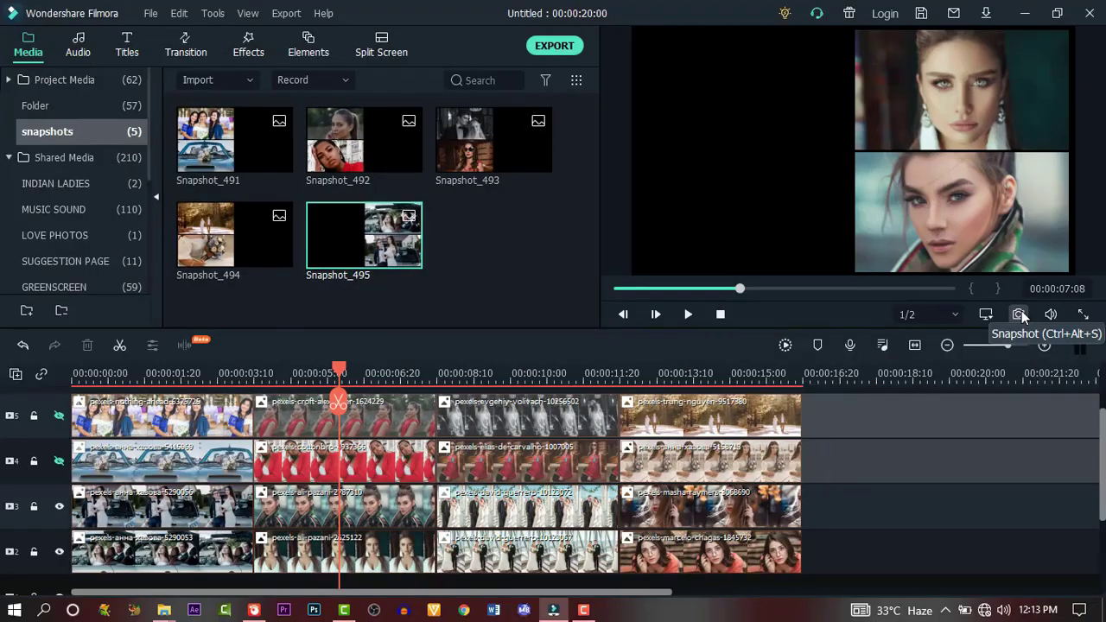
click(786, 311)
click(518, 374)
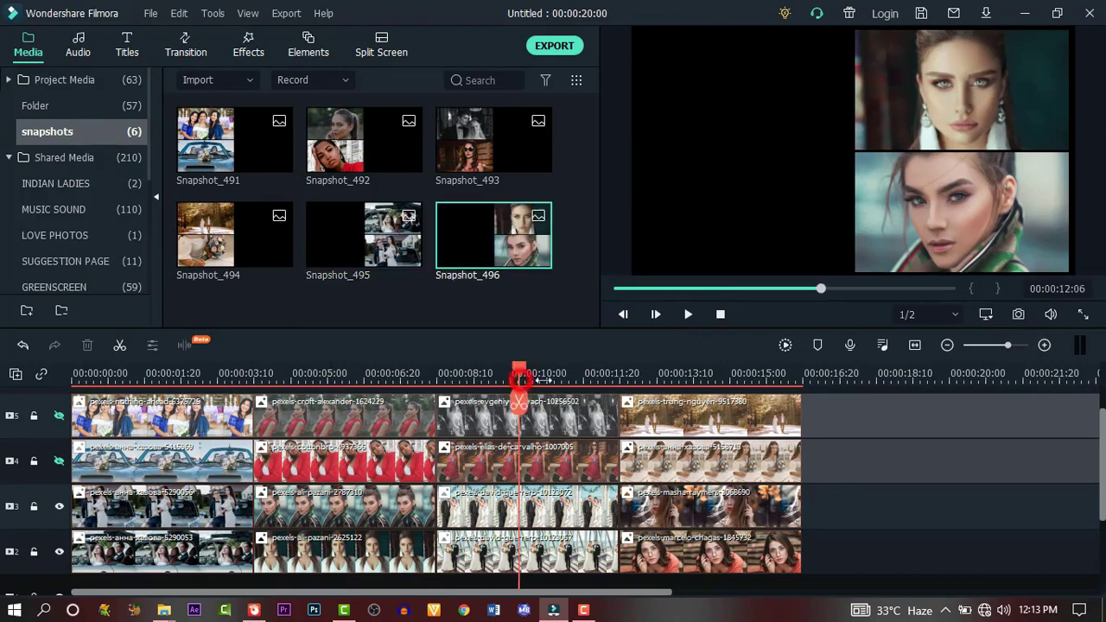
click(1018, 315)
click(695, 373)
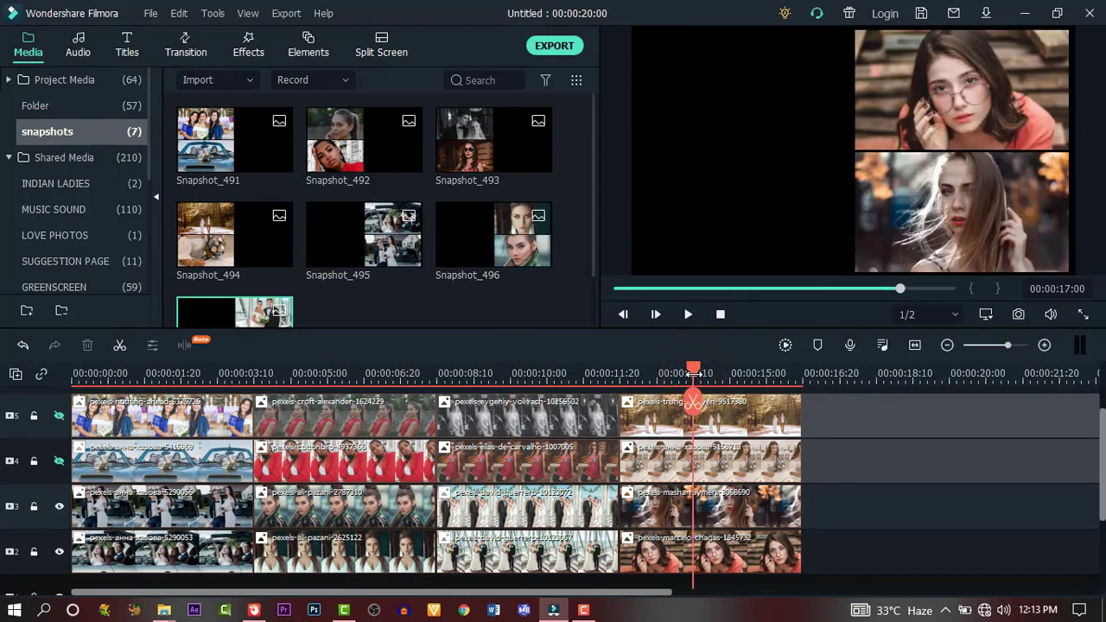
click(1020, 313)
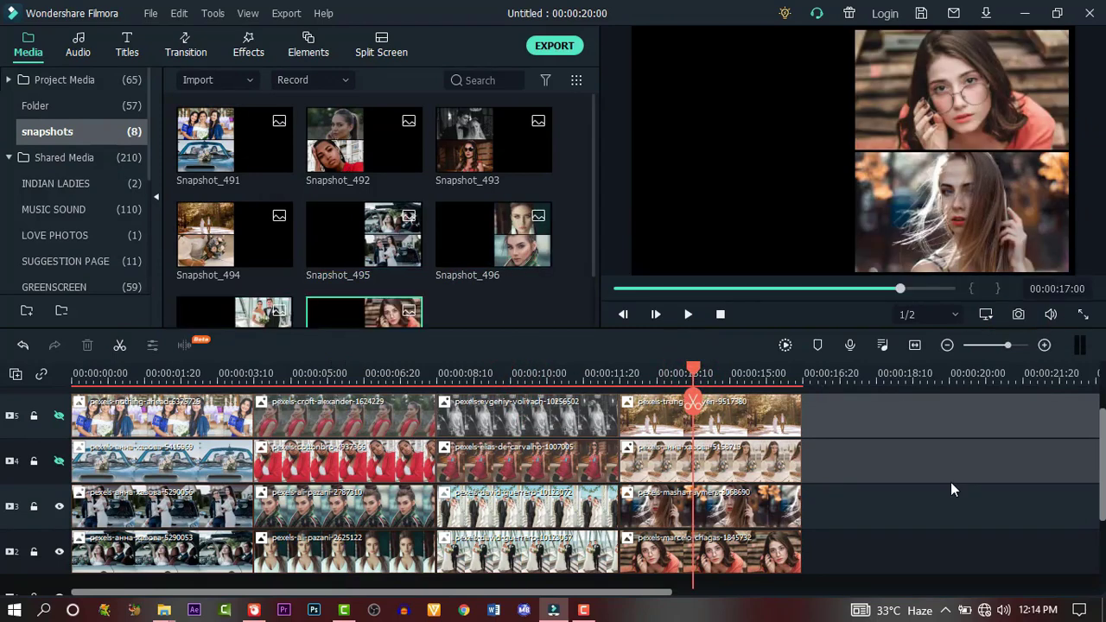
Make video tracks 4 and 5 visible again.
scroll(62, 214, down, 3)
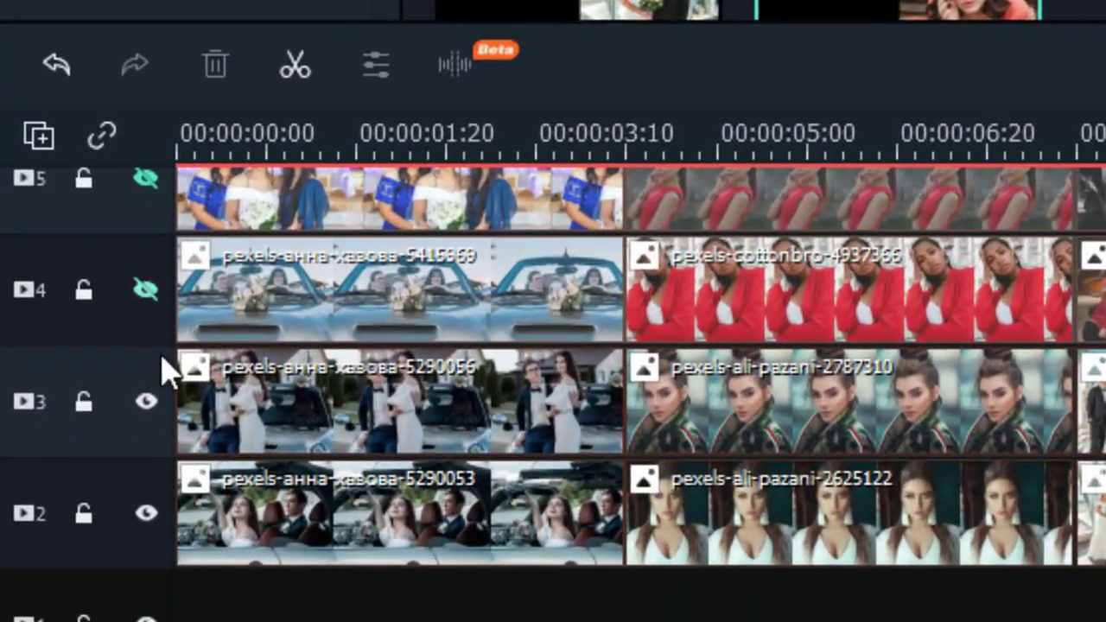
click(143, 293)
click(143, 184)
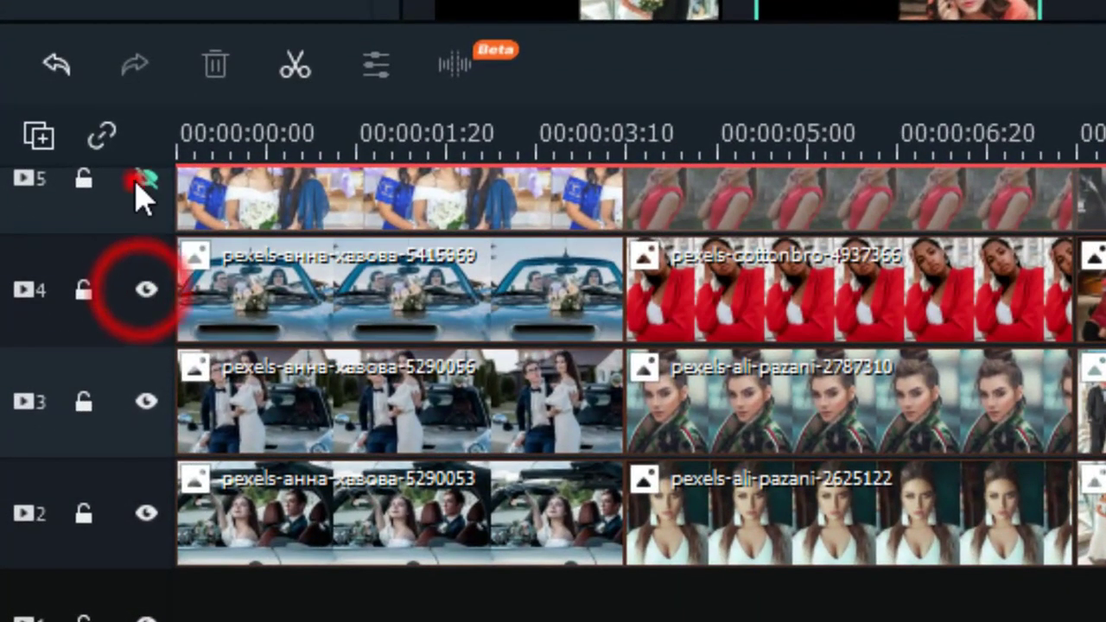
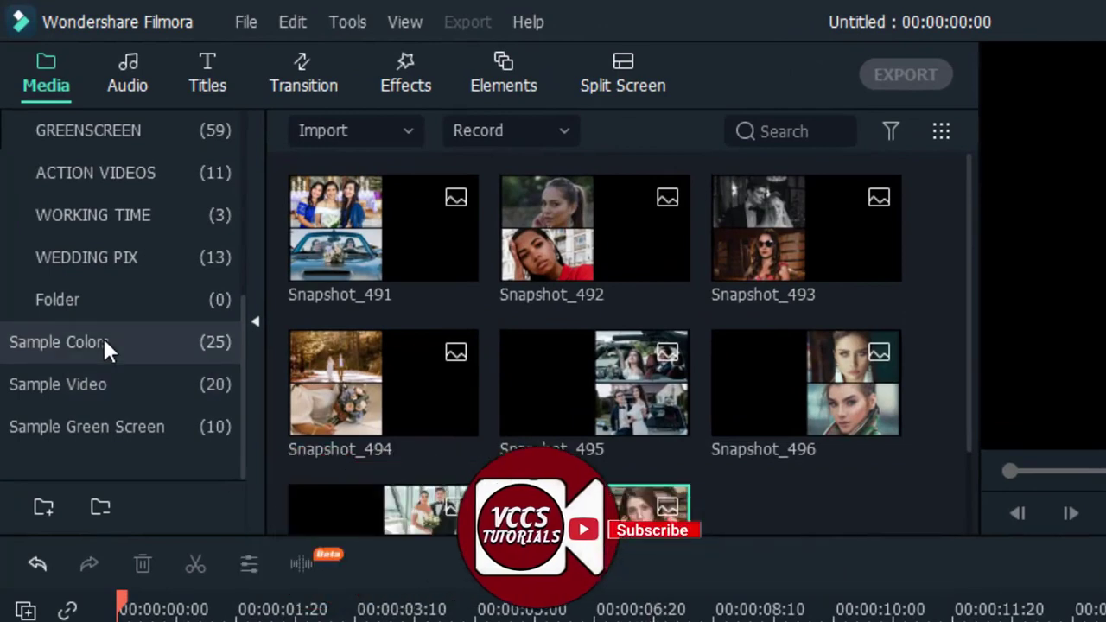
Place the White sample color at the start of the empty timeline and extend its clip to 00:00:10:19.
click(103, 343)
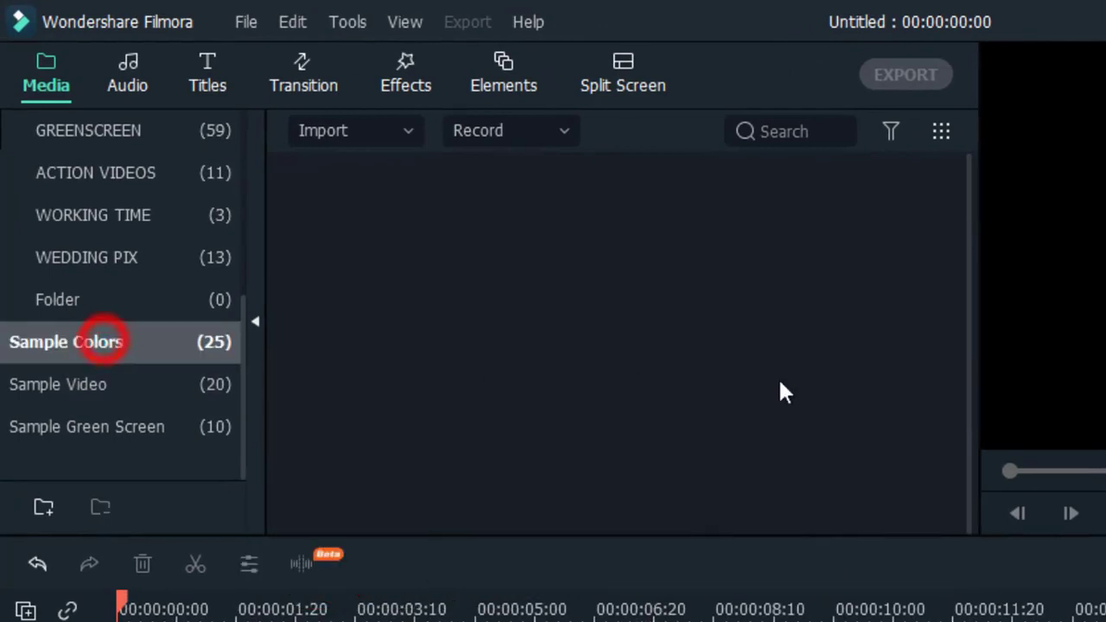
scroll(781, 389, down, 3)
click(780, 382)
drag(791, 98, 116, 588)
drag(412, 574, 704, 603)
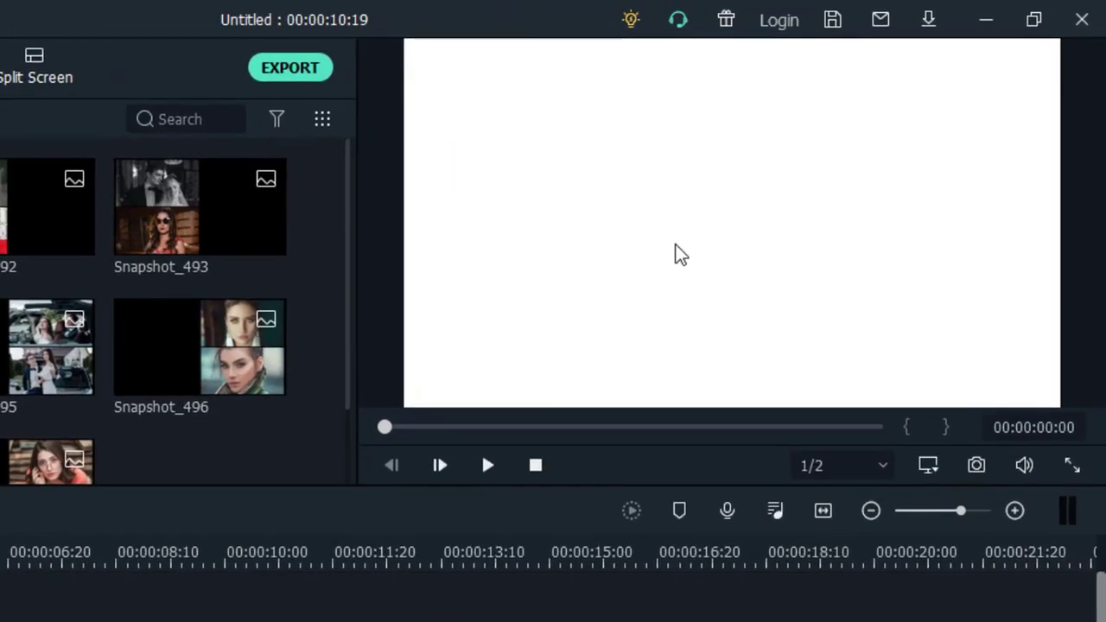
Set the preview zoom level to 10% and place Snapshot_491 at the start of video track 4, above White.
right_click(682, 238)
mouse_move(748, 403)
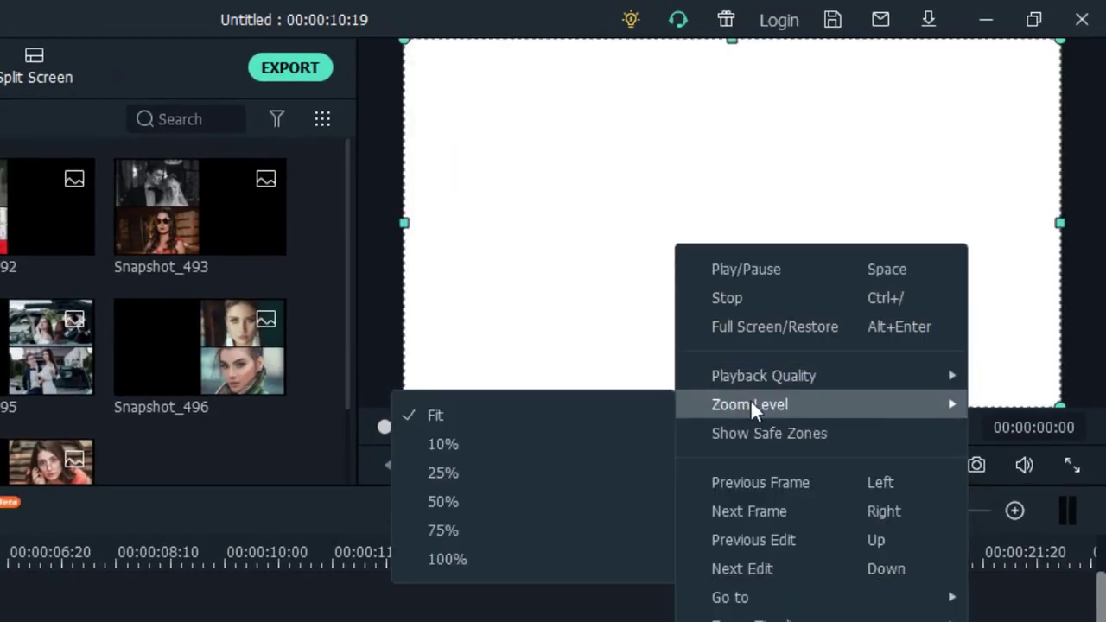
click(476, 445)
drag(232, 140, 74, 510)
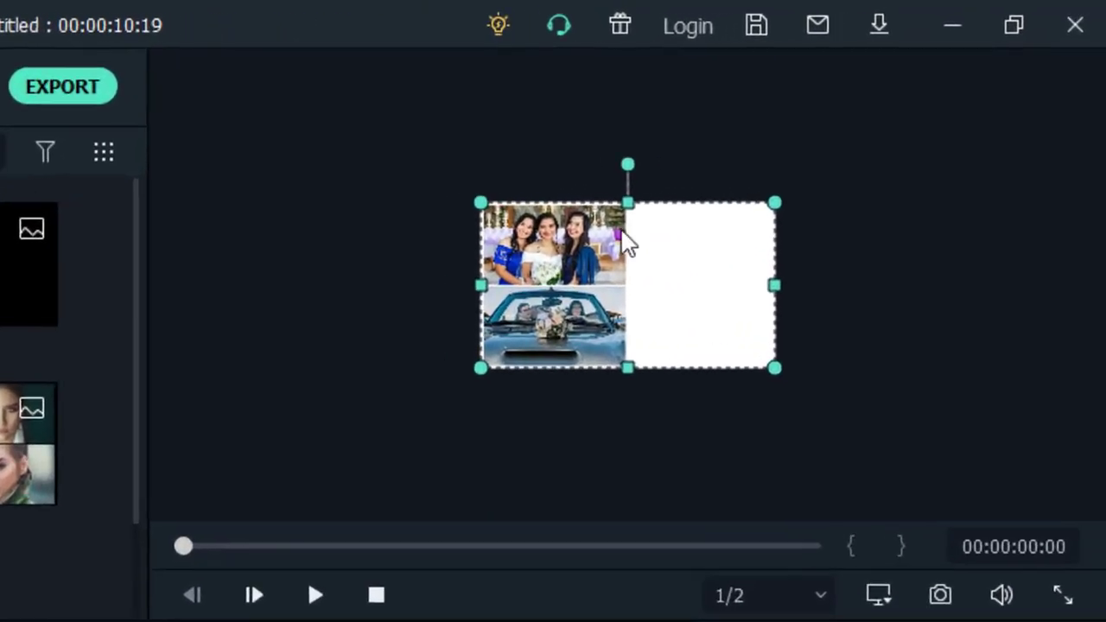
Animate Snapshot_491 with custom keyframes from just below the white canvas at 00:00:00:00 to just above it at 00:00:04:22, Y 216.0.
drag(533, 259, 524, 418)
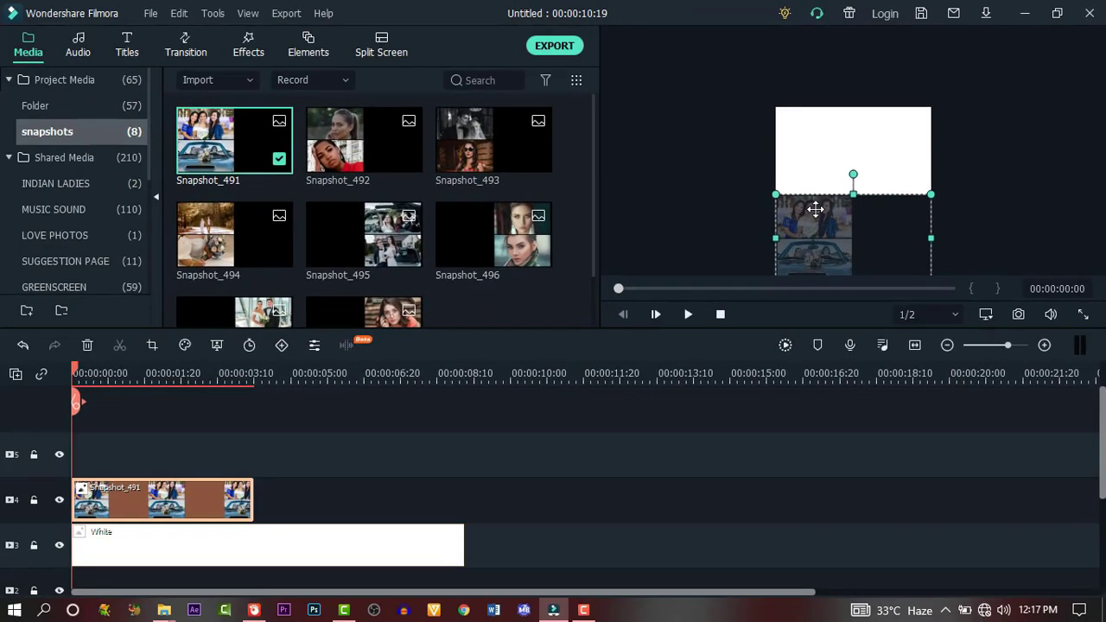
double_click(198, 499)
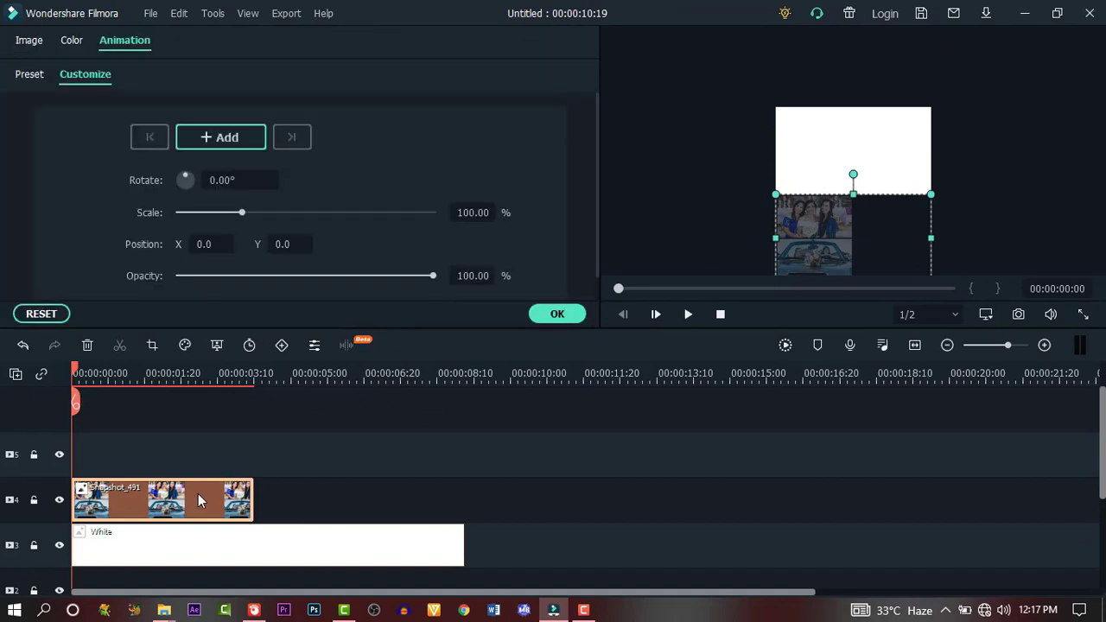
click(221, 138)
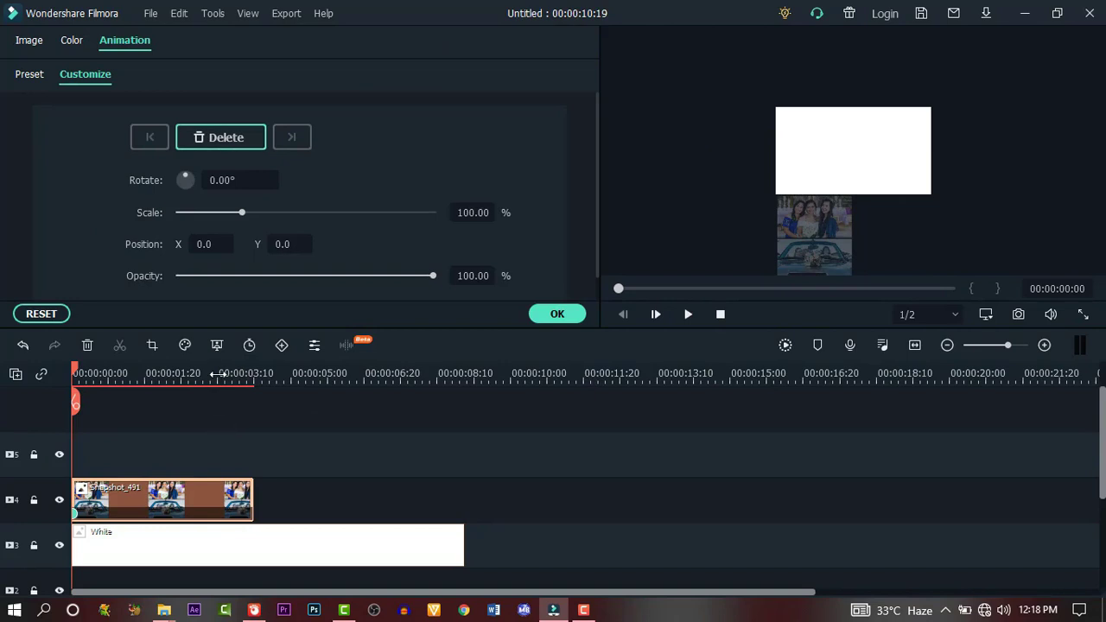
drag(214, 374, 249, 373)
click(823, 255)
drag(823, 256, 821, 91)
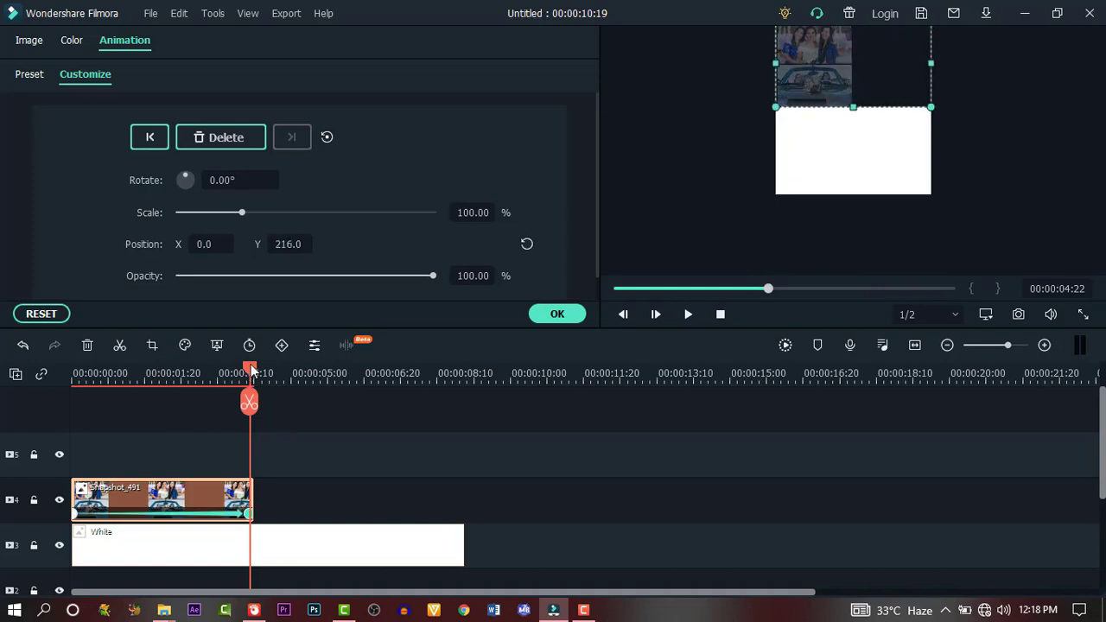
Play back the Snapshot_491 movement from the start of the timeline.
drag(251, 364, 3, 420)
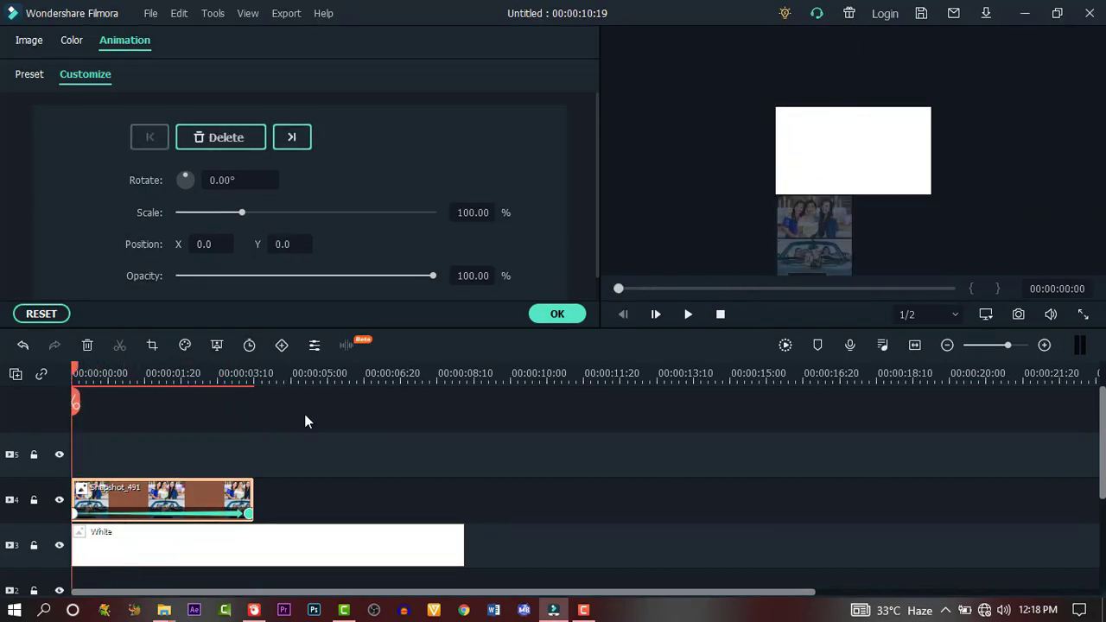
click(687, 314)
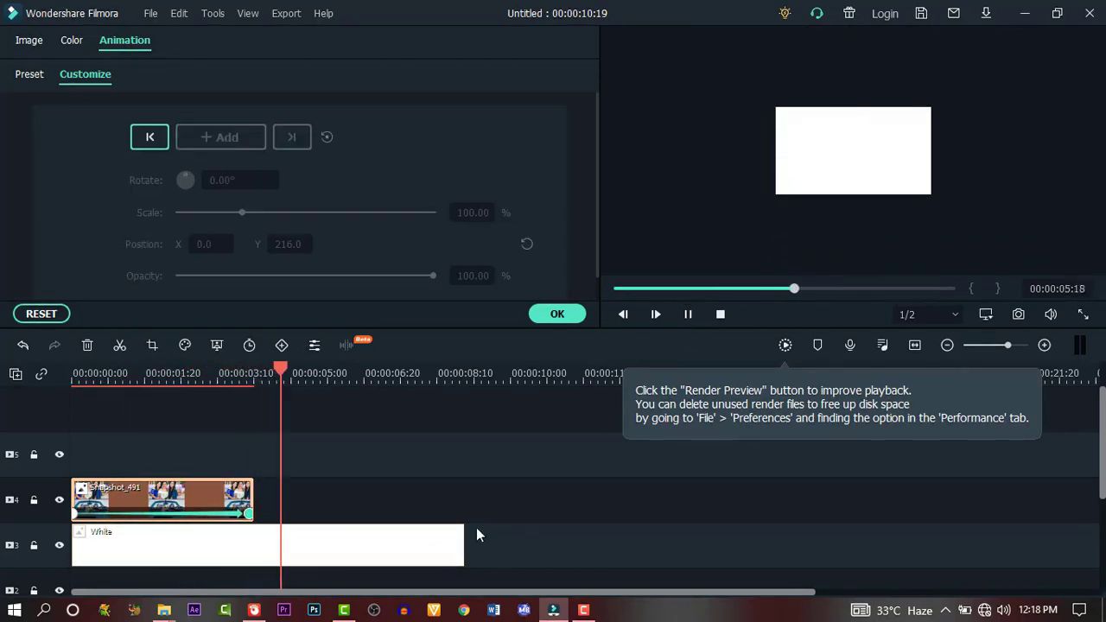
key(space)
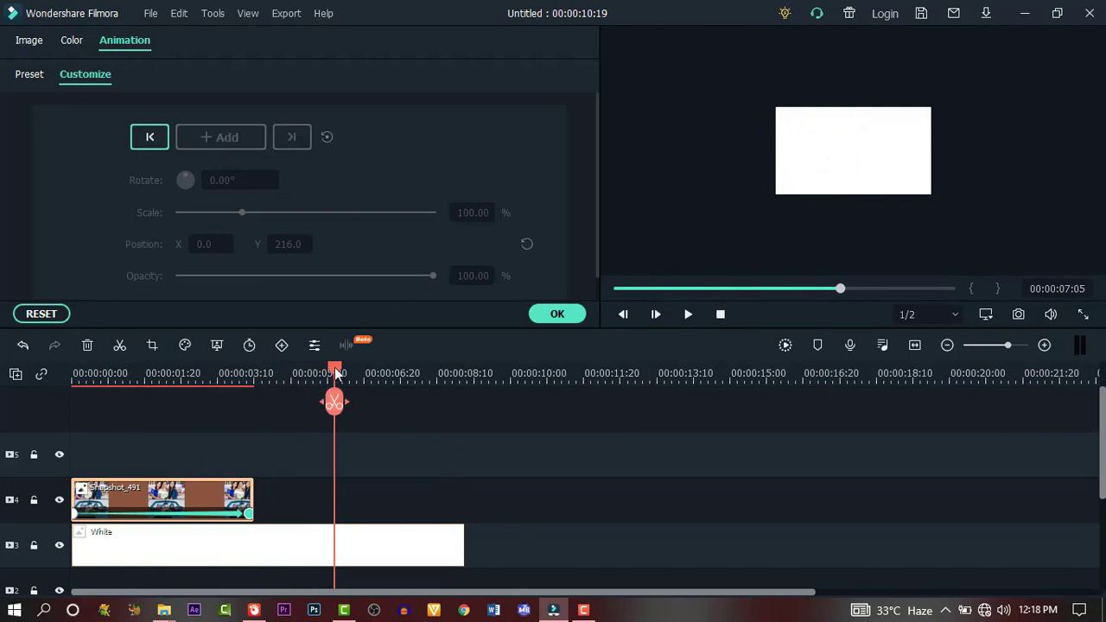
Place Snapshot_492 on video track 5 at 00:00:02:11 and keyframe its start position below the canvas at Y -108.0.
drag(334, 369, 162, 371)
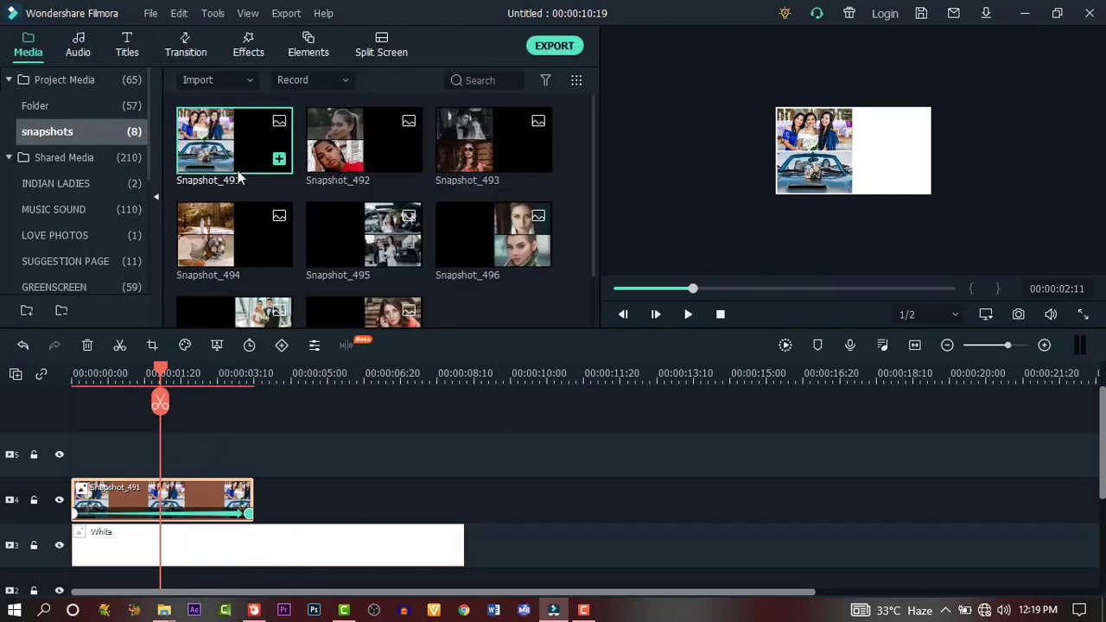
drag(363, 142, 176, 465)
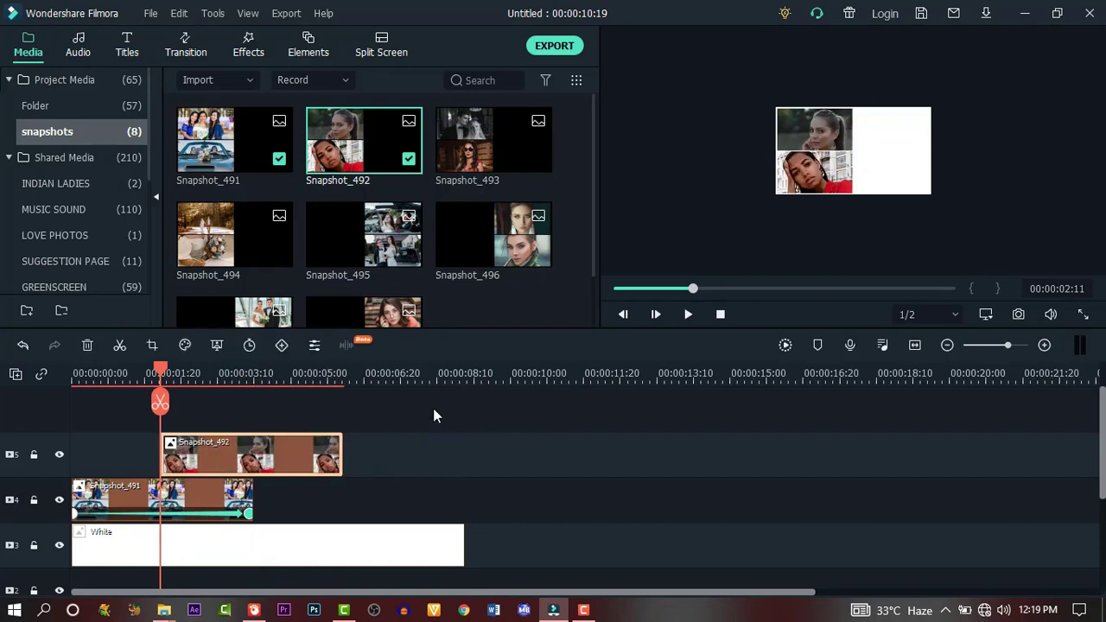
double_click(268, 452)
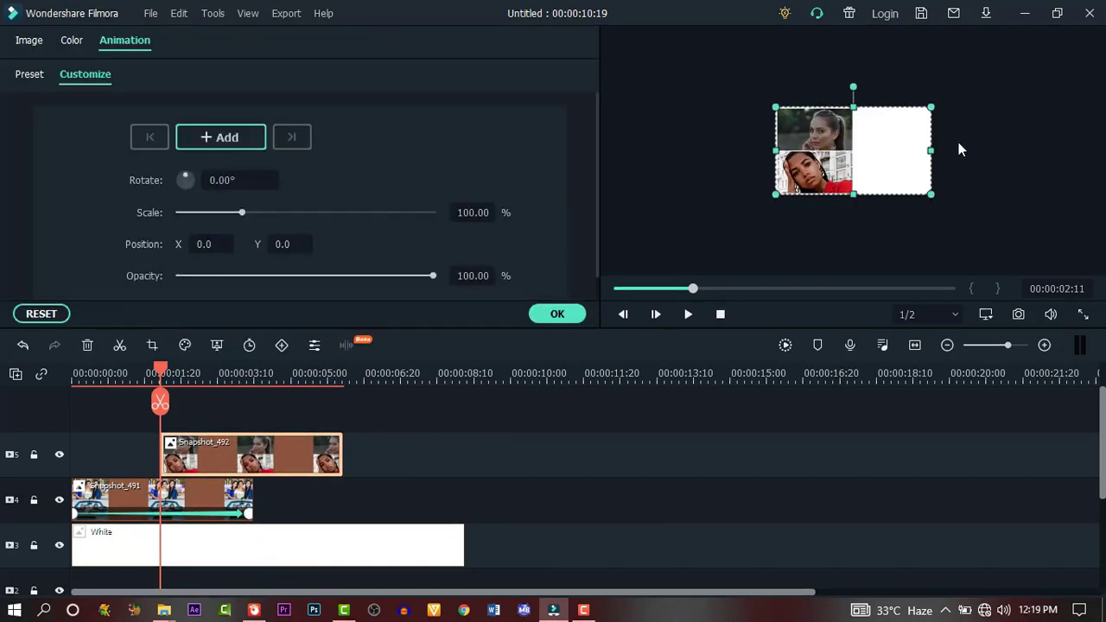
drag(816, 128, 816, 209)
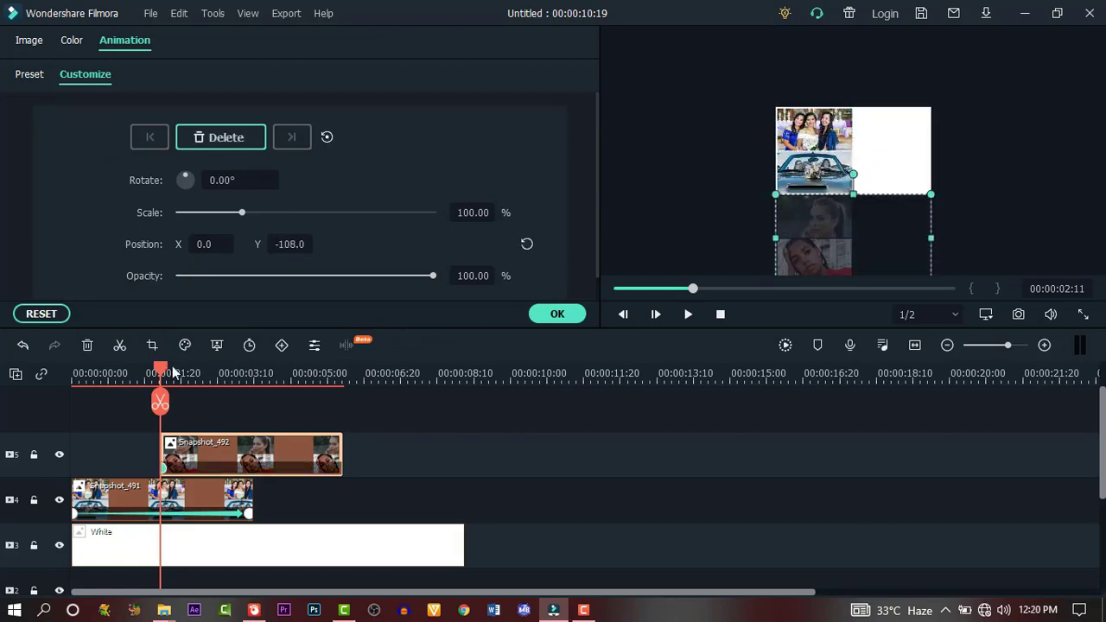
Keyframe Snapshot_492 above the canvas at Y 108.0 at 00:00:07:08, then preview and apply the animation.
drag(173, 372, 341, 380)
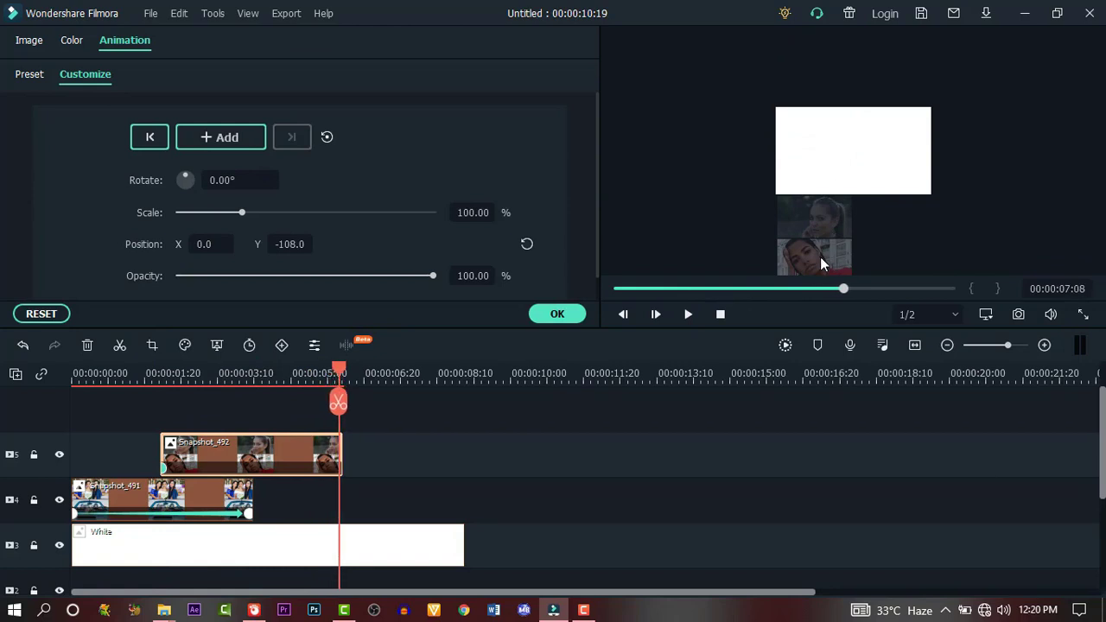
click(820, 256)
drag(820, 256, 826, 74)
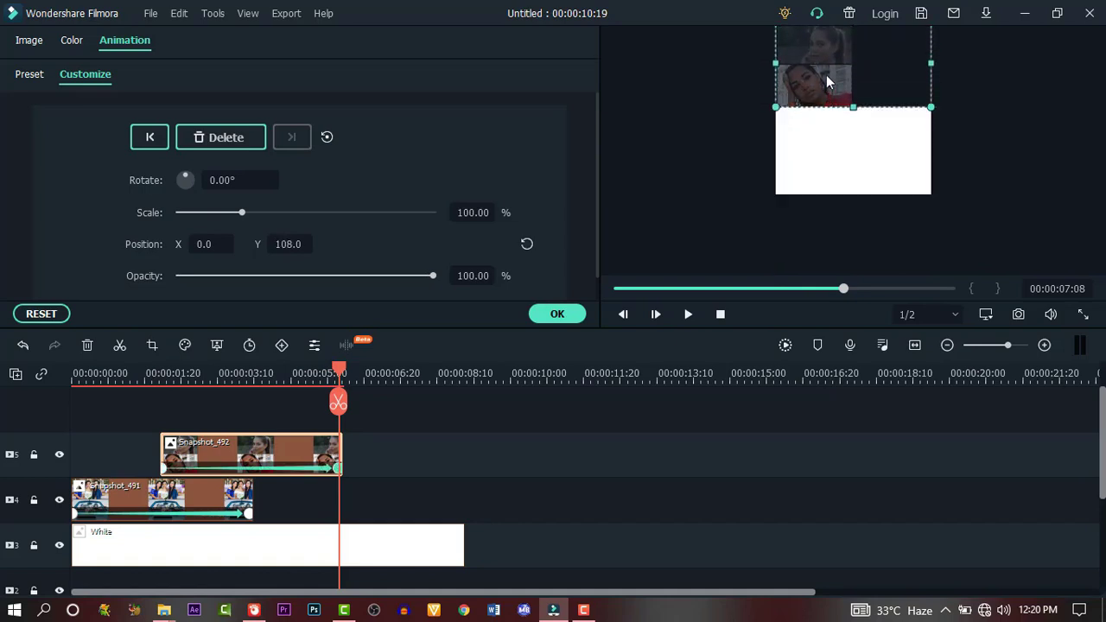
click(720, 314)
click(688, 314)
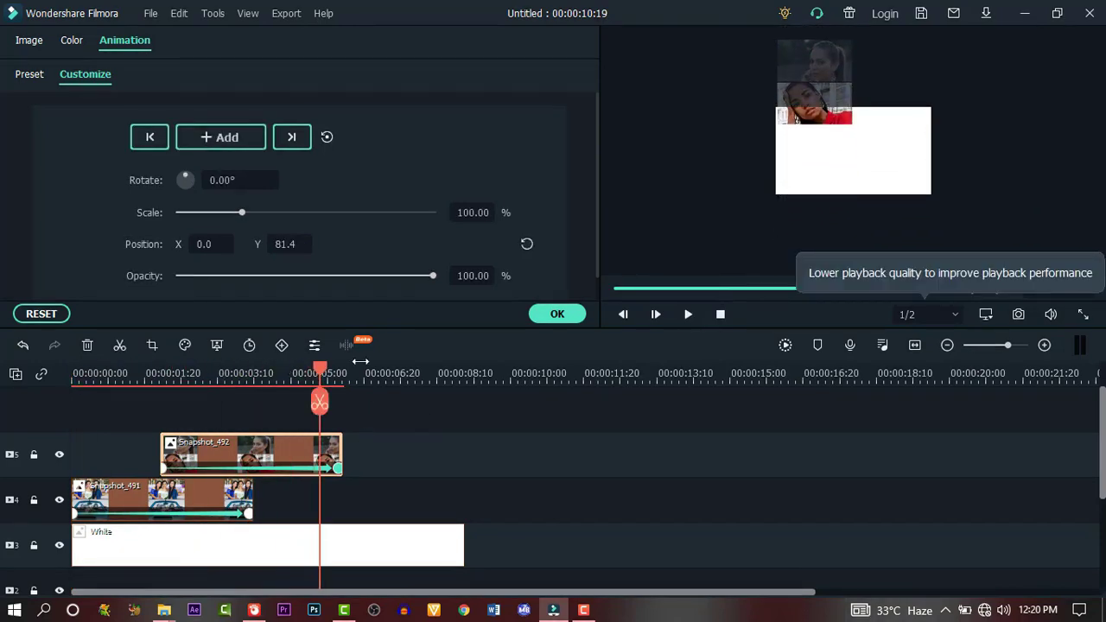
click(558, 313)
Place Snapshot_493 on video track 6 at 00:00:04:22 and keyframe its start position just below the canvas.
drag(320, 397, 250, 396)
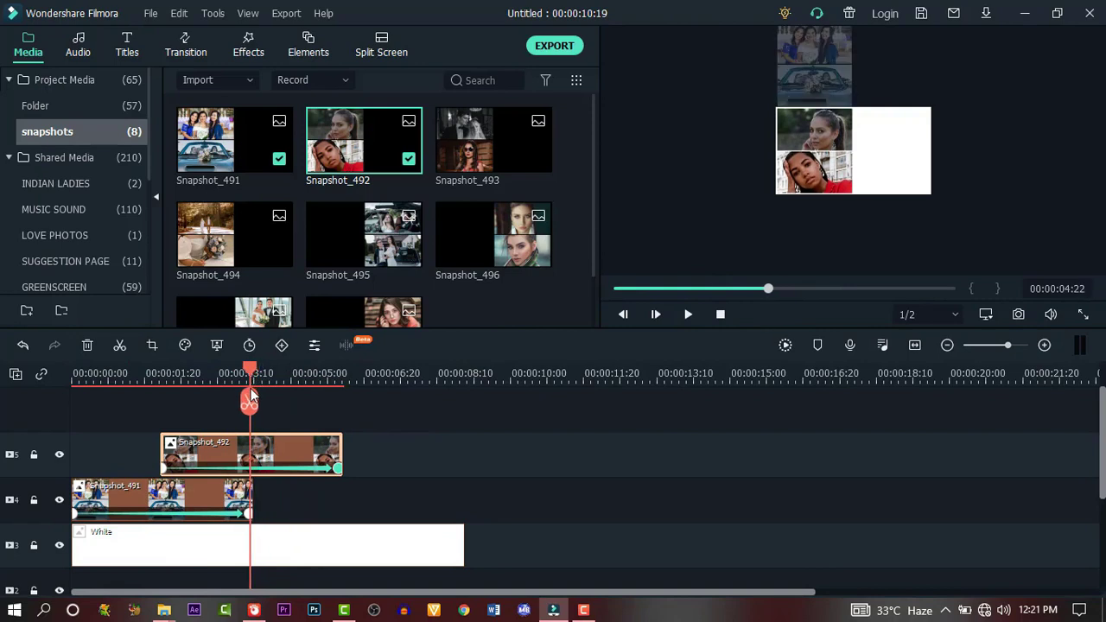
drag(489, 140, 435, 437)
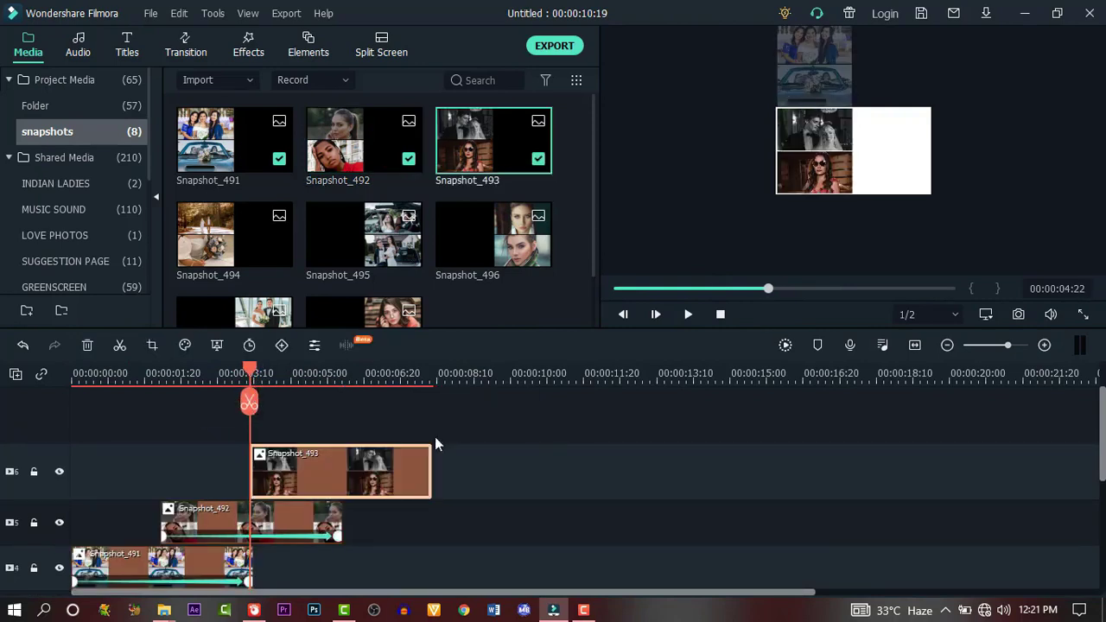
double_click(828, 130)
drag(828, 129, 818, 247)
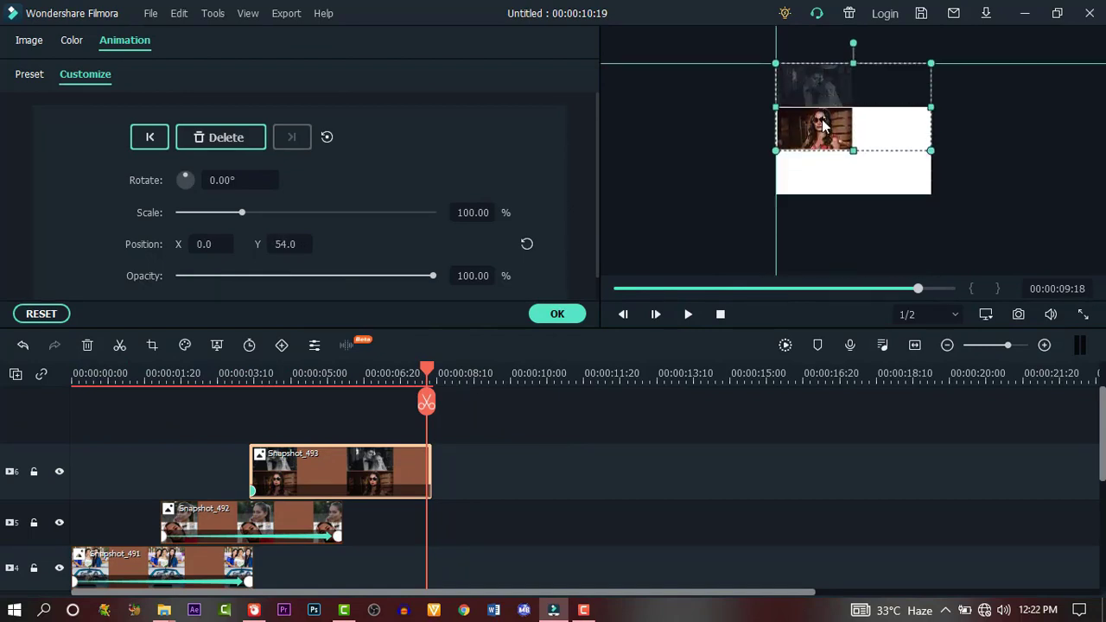
Scrub back through the Snapshot_493 movement to 00:00:07:08 and apply its animation.
click(390, 373)
drag(390, 373, 338, 373)
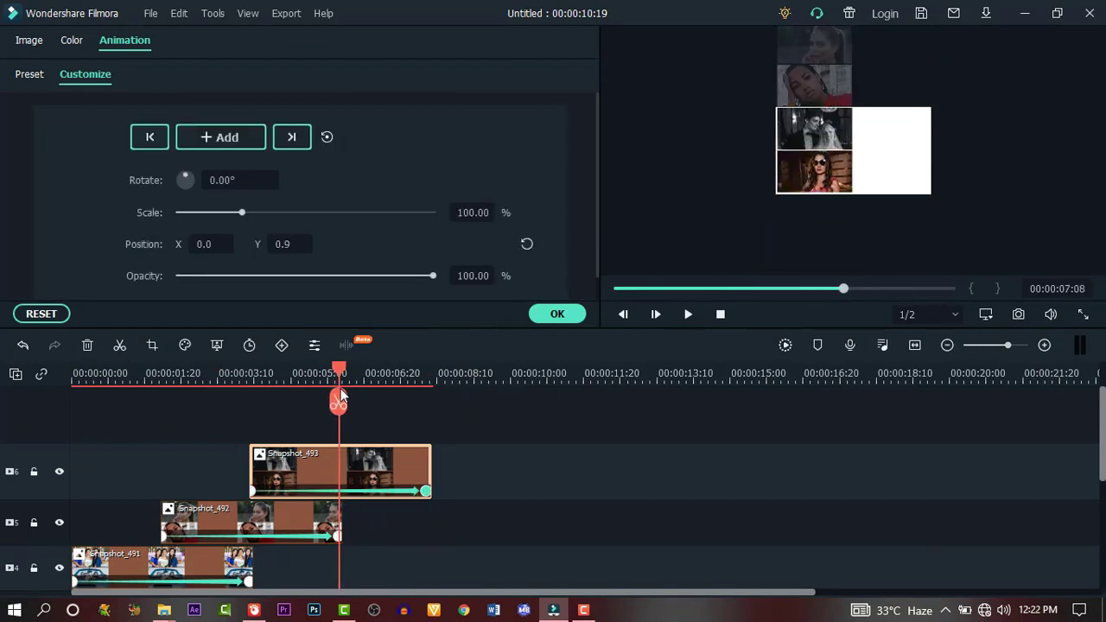
click(557, 314)
Place Snapshot_494 on video track 7 at 00:00:07:08, keyframed from Y -108.0 below the canvas to above it near the clip's end.
drag(234, 235, 405, 466)
double_click(404, 466)
click(503, 374)
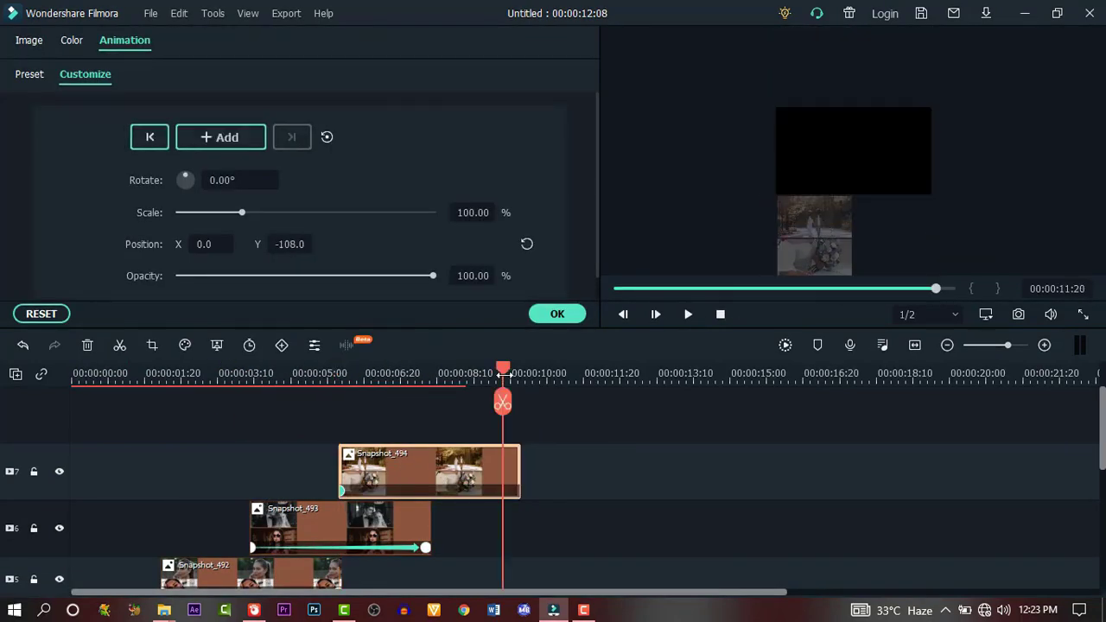
drag(824, 238, 824, 65)
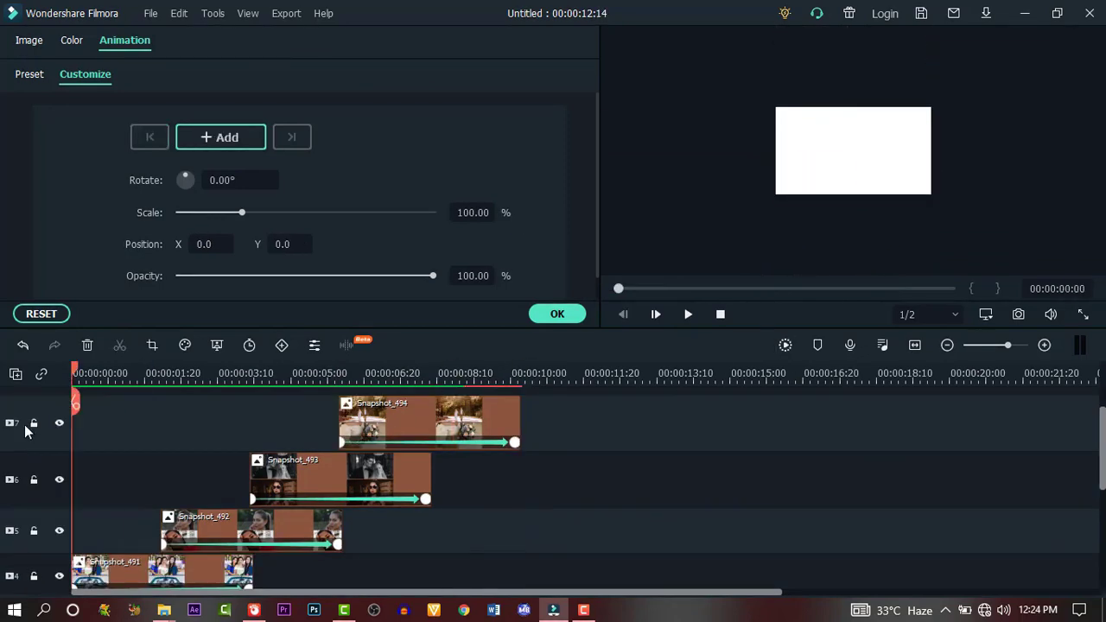
scroll(591, 515, up, 1)
click(572, 315)
scroll(561, 474, up, 1)
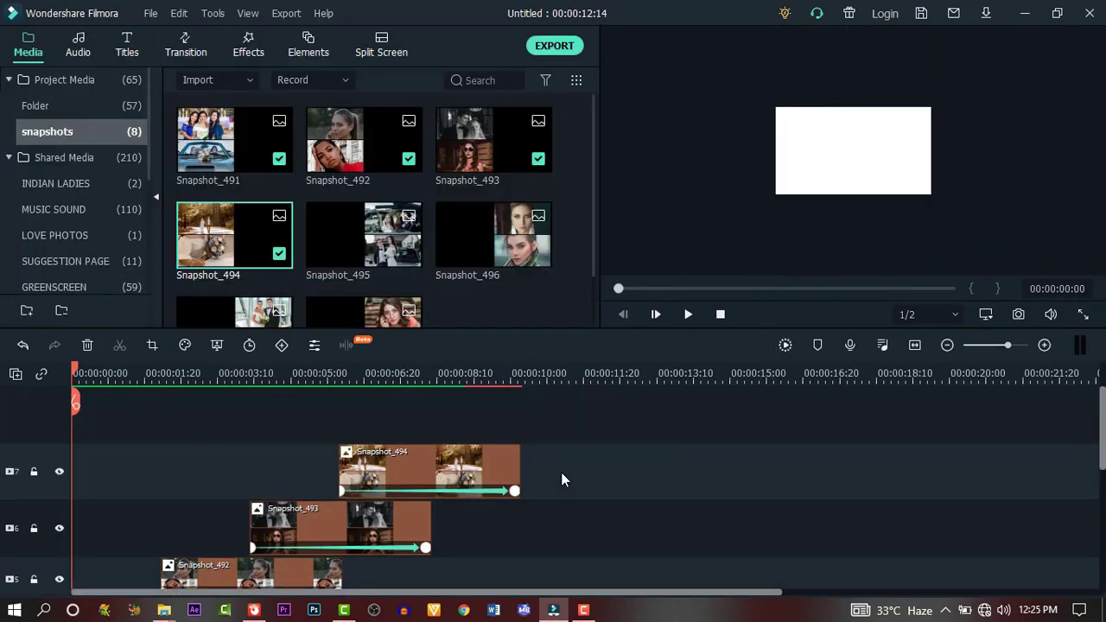
Place Snapshot_495 on video track 8 at the timeline start and keyframe its start position just above the canvas.
click(358, 237)
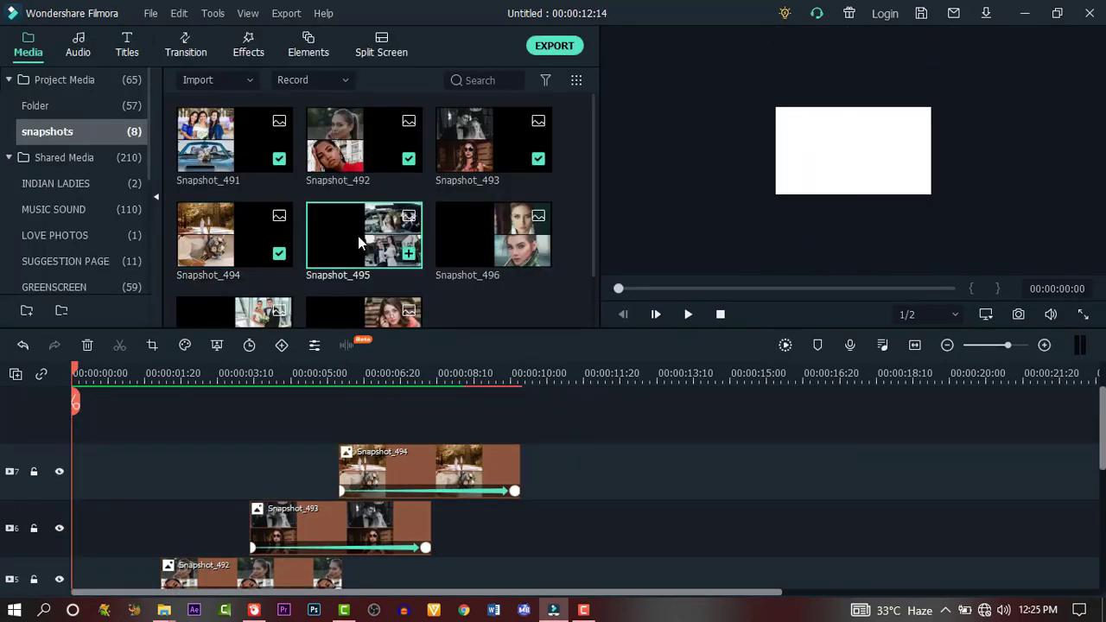
drag(362, 233, 296, 321)
click(346, 239)
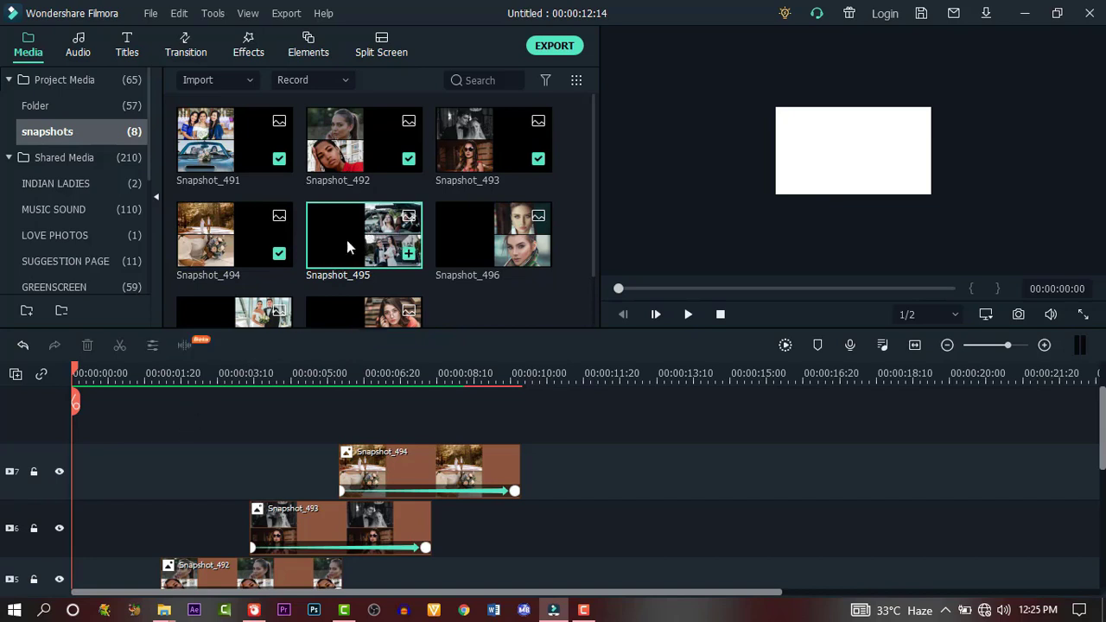
drag(906, 181, 906, 101)
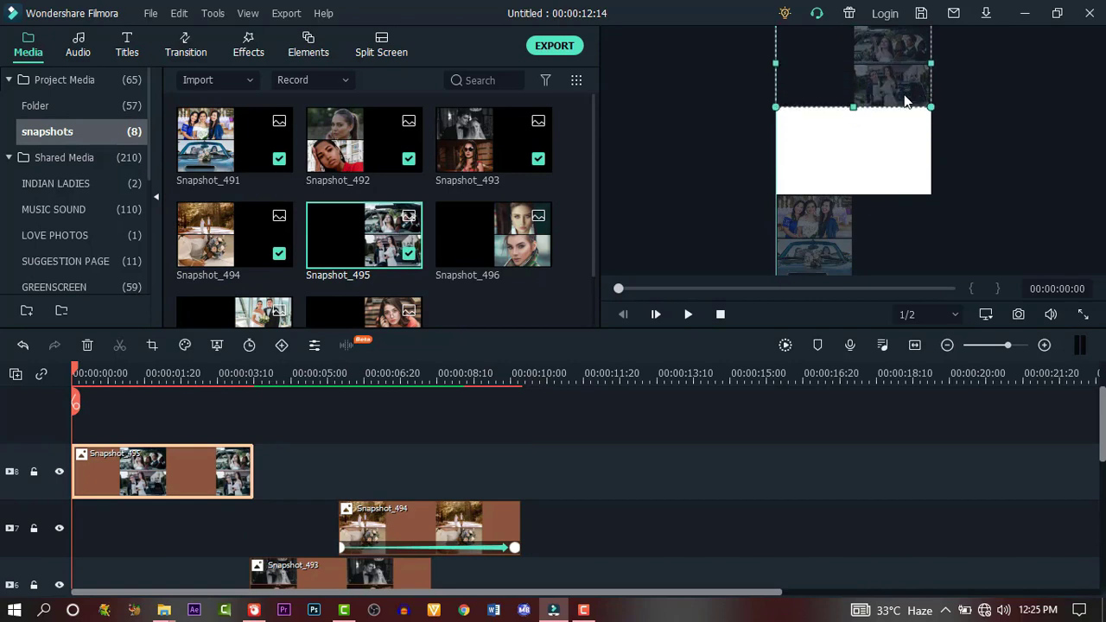
double_click(173, 476)
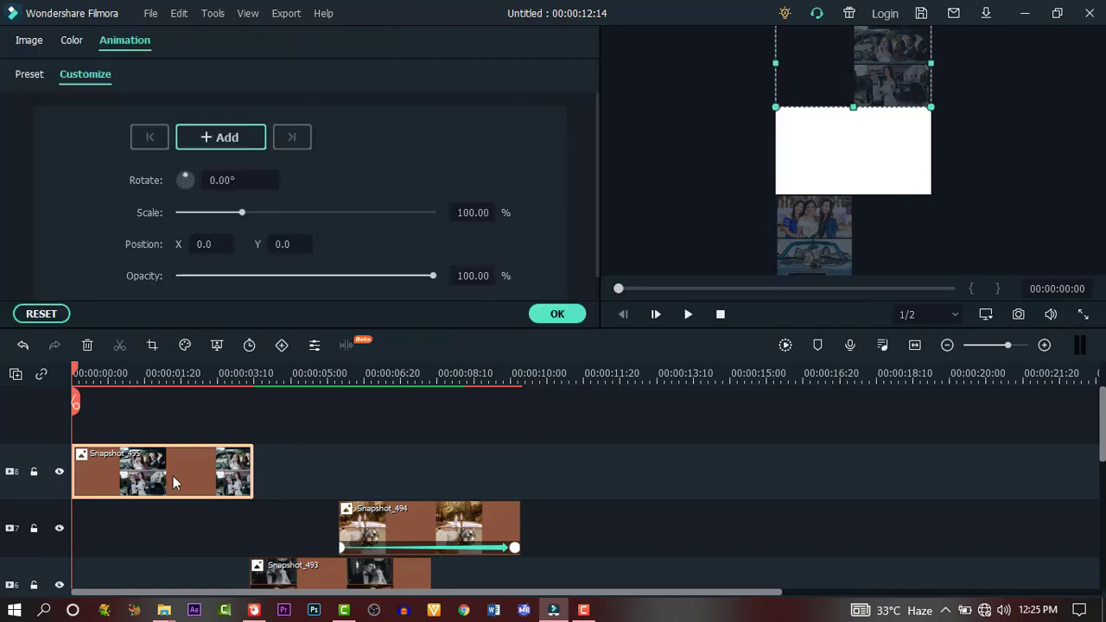
click(227, 138)
Keyframe Snapshot_495 below the canvas at 00:00:04:23 and scrub back through its movement.
drag(244, 381, 253, 370)
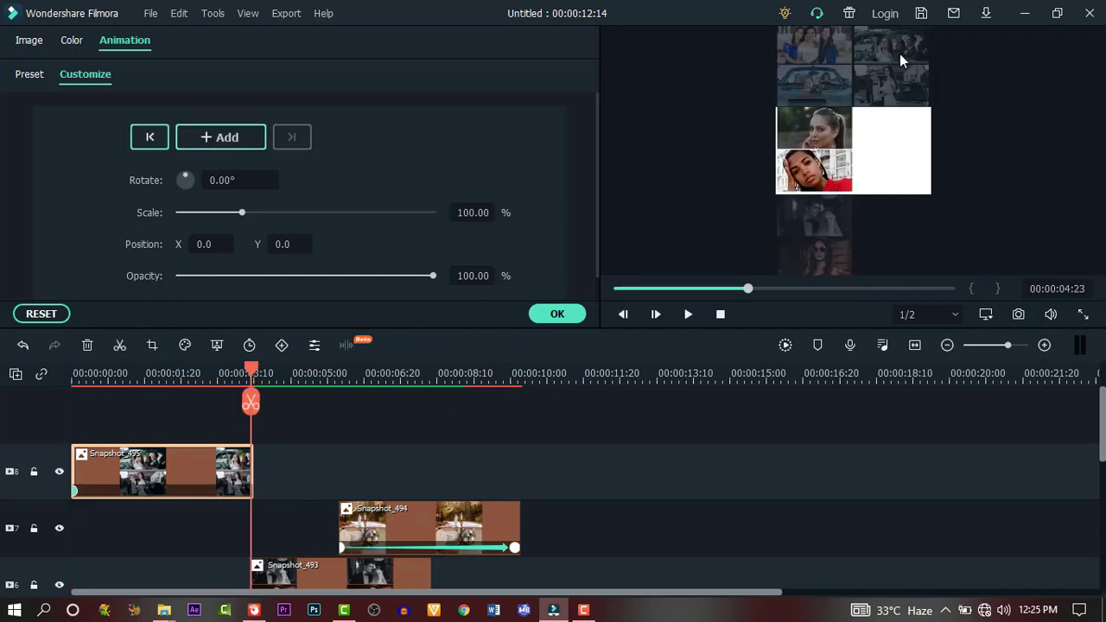
drag(900, 54, 899, 227)
drag(261, 367, 162, 383)
click(225, 383)
Place Snapshot_496 on video track 9, aligned with Snapshot_492, and keyframe its start position above the canvas at Y 108.0.
drag(494, 235, 309, 402)
double_click(305, 462)
drag(895, 183, 901, 92)
Keyframe Snapshot_496 below the canvas at Y -108.0 at 00:00:07:08 and apply the animation.
drag(161, 373, 343, 371)
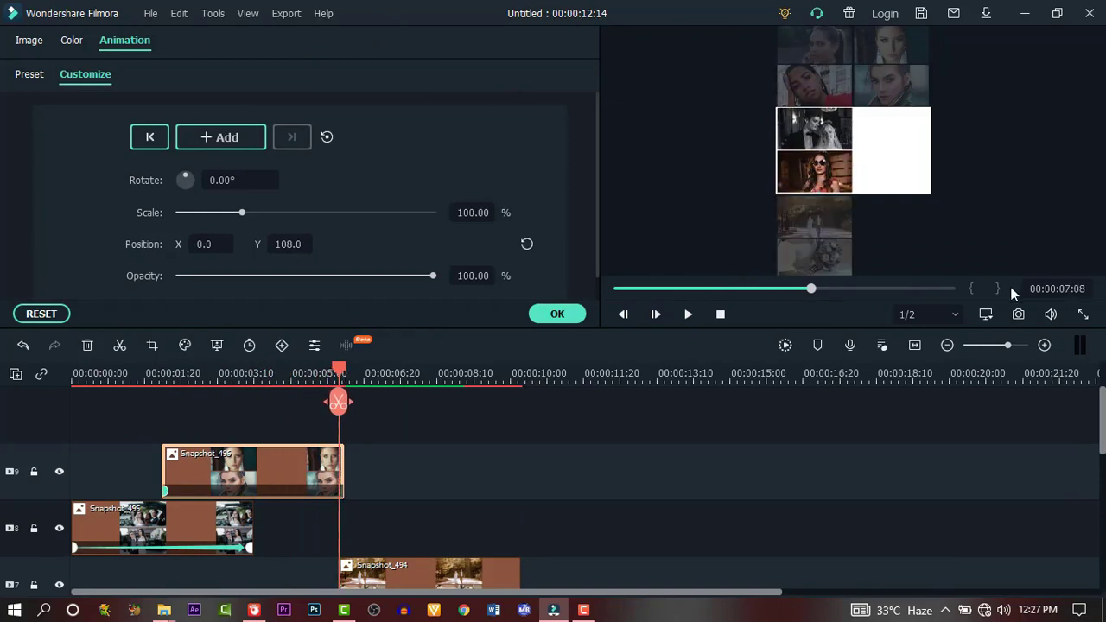
drag(886, 51, 882, 219)
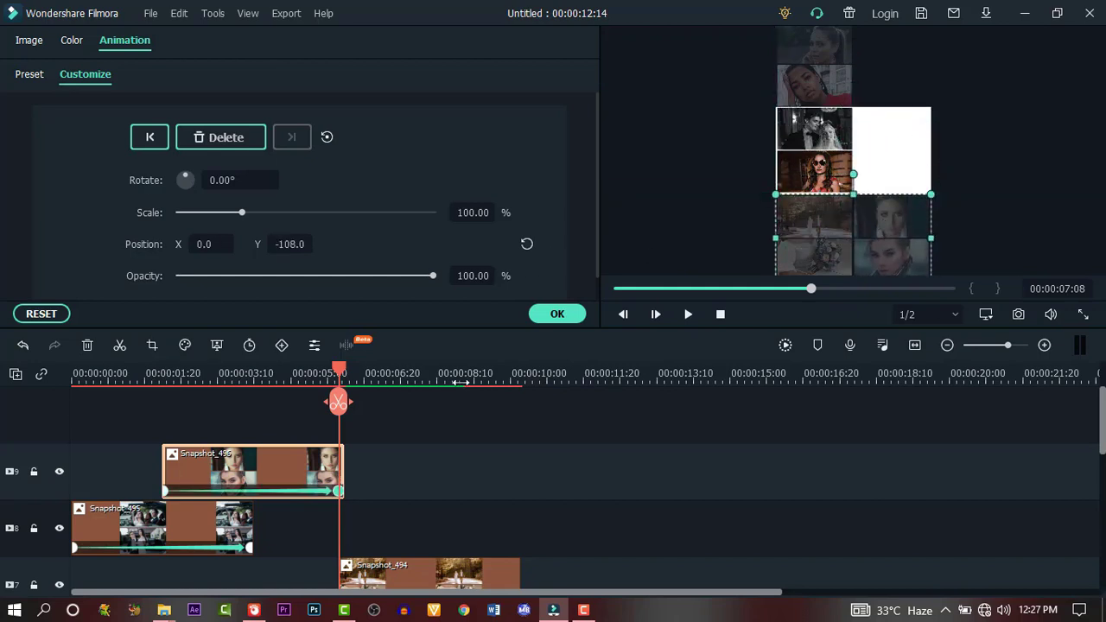
drag(340, 368, 254, 374)
click(557, 313)
Place Snapshot_497 on video track 10 above Snapshot_493, keyframed from above the canvas to Y -107.0 at 00:00:09:17, and apply the animation.
scroll(363, 216, down, 2)
drag(234, 266, 259, 471)
double_click(327, 472)
mouse_move(893, 173)
mouse_down()
mouse_move(885, 91)
mouse_move(883, 181)
mouse_up()
click(420, 373)
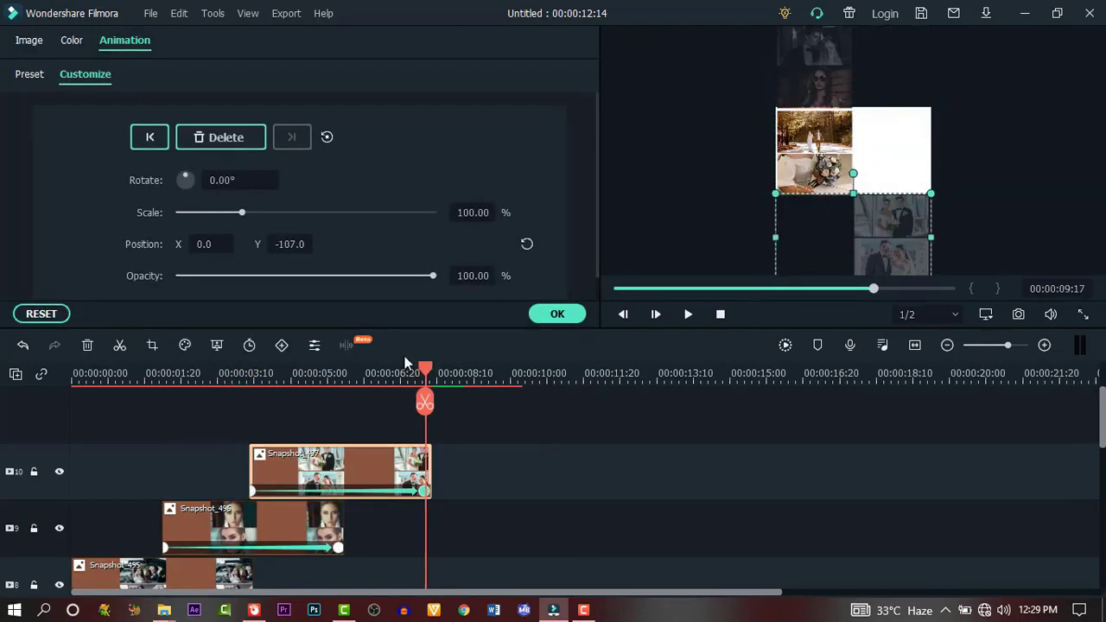
click(688, 314)
click(558, 314)
Place Snapshot_498 on video track 11 at 00:00:07:08, keyframed from above the canvas to below it near the clip's end.
drag(364, 266, 339, 416)
double_click(429, 471)
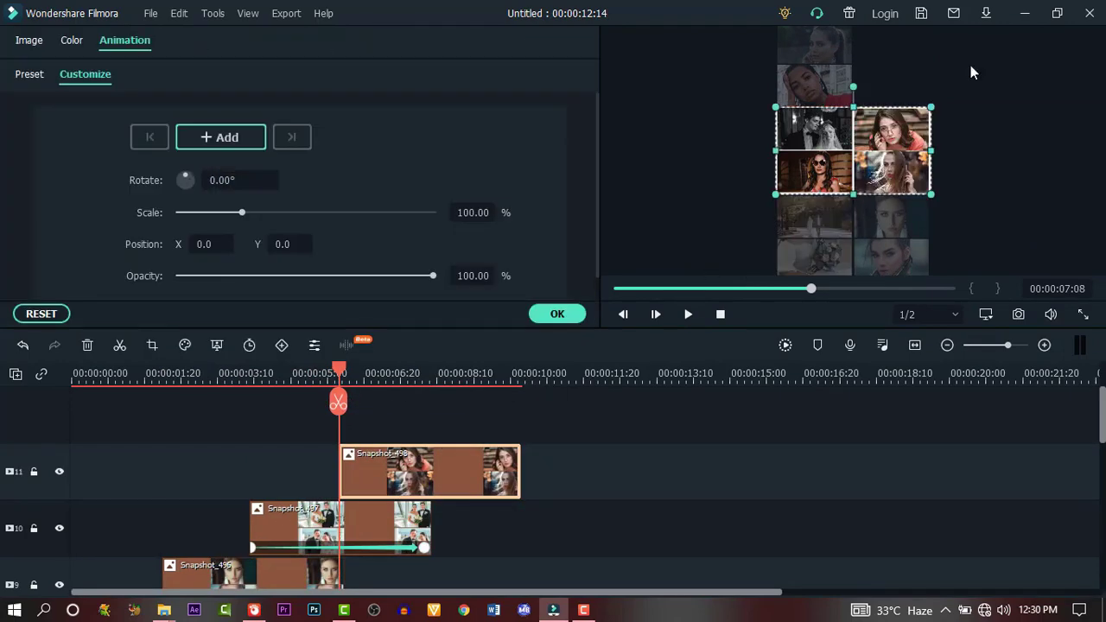
drag(890, 173, 886, 223)
click(513, 374)
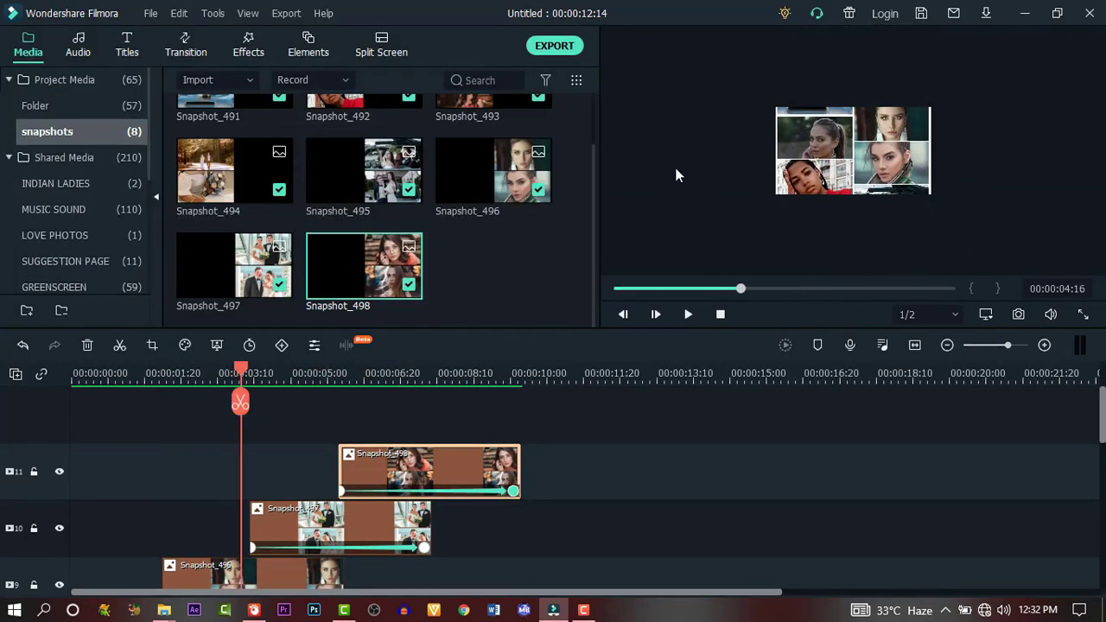
Set the preview zoom level to Fit and scrub through the finished slideshow.
right_click(677, 175)
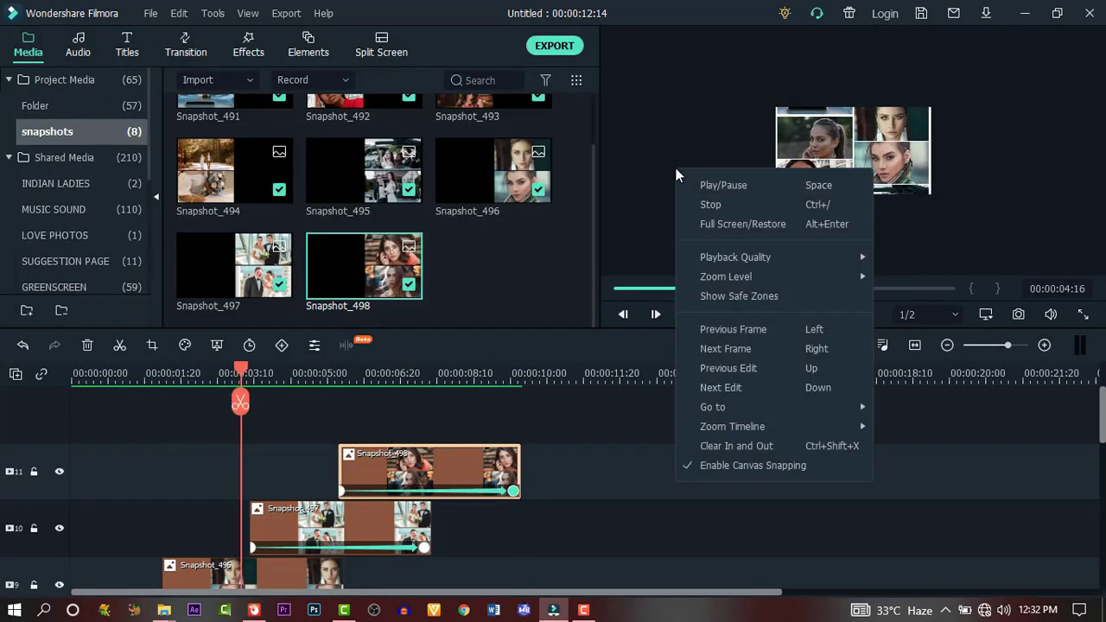
mouse_move(843, 276)
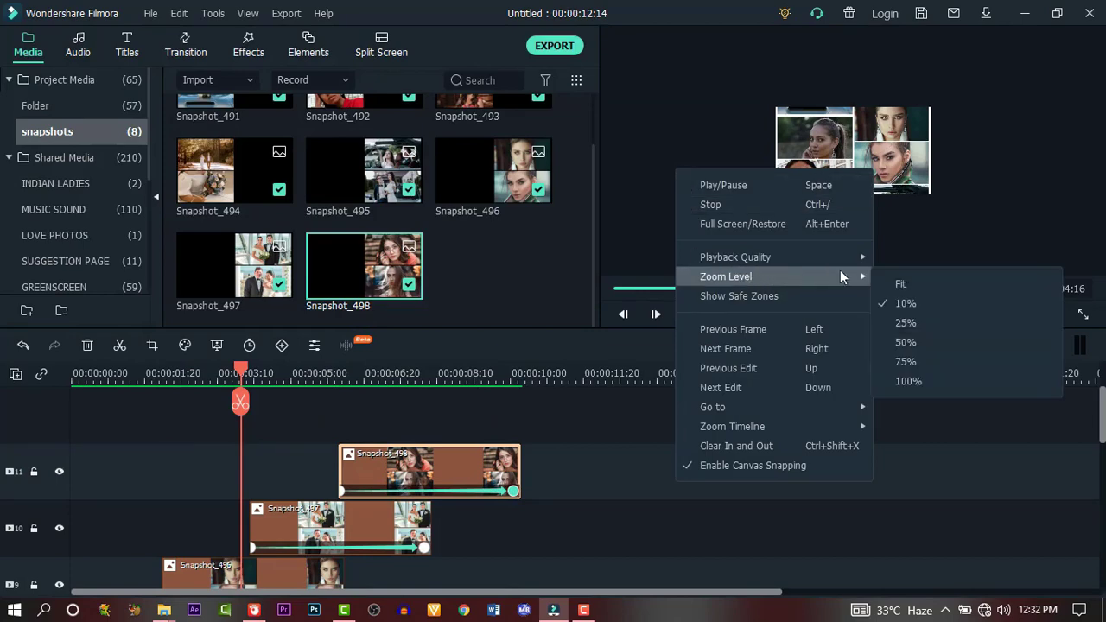
click(895, 283)
drag(247, 371, 200, 377)
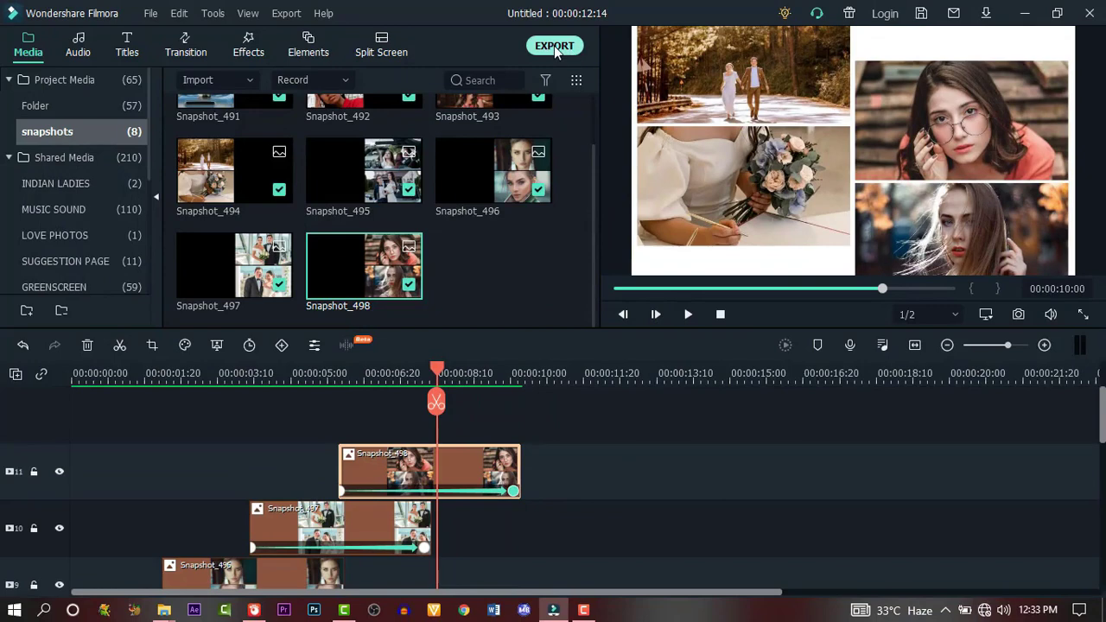
Export the slideshow and import the rendered SS1 video into the snapshots media folder.
click(554, 46)
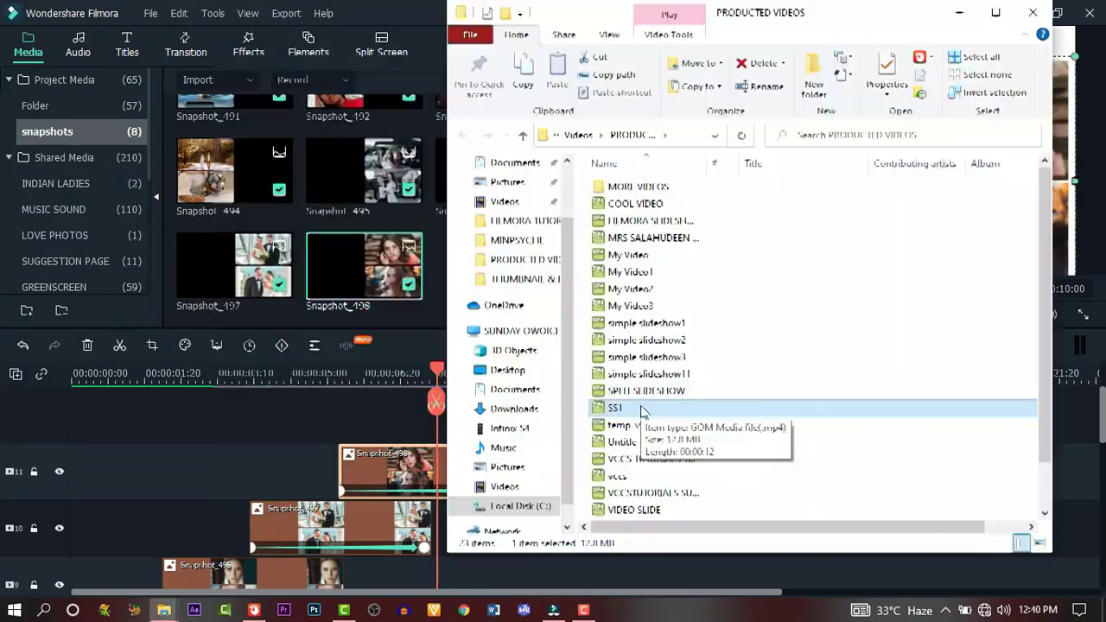
drag(642, 410, 333, 219)
Delete all the snapshot clips and the White background from the timeline.
scroll(593, 529, down, 6)
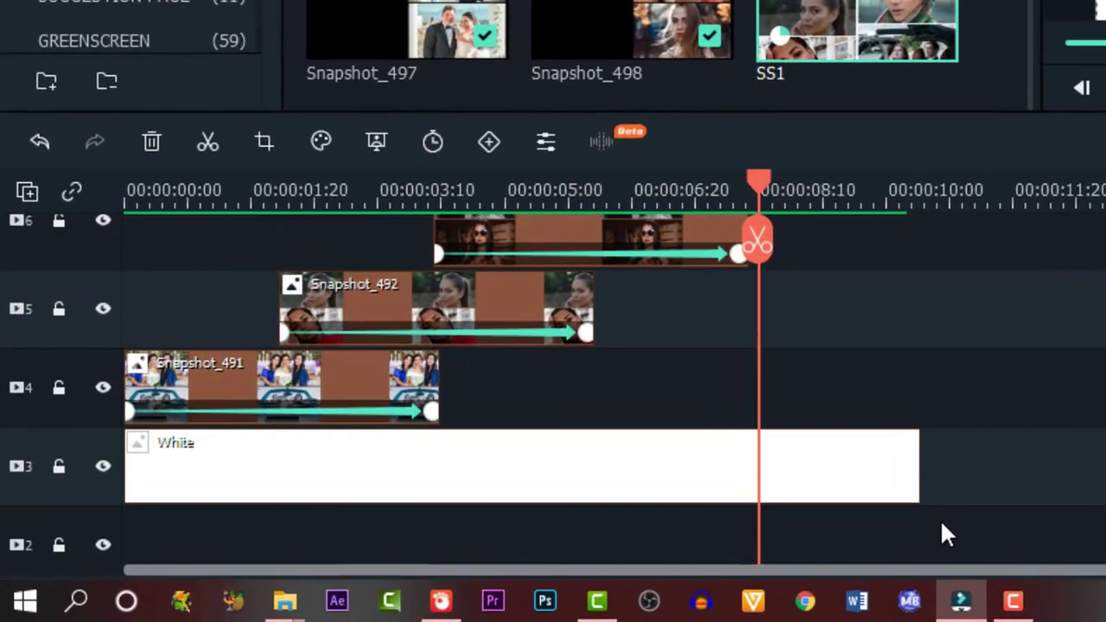
drag(543, 563, 444, 477)
drag(774, 380, 149, 254)
key(Delete)
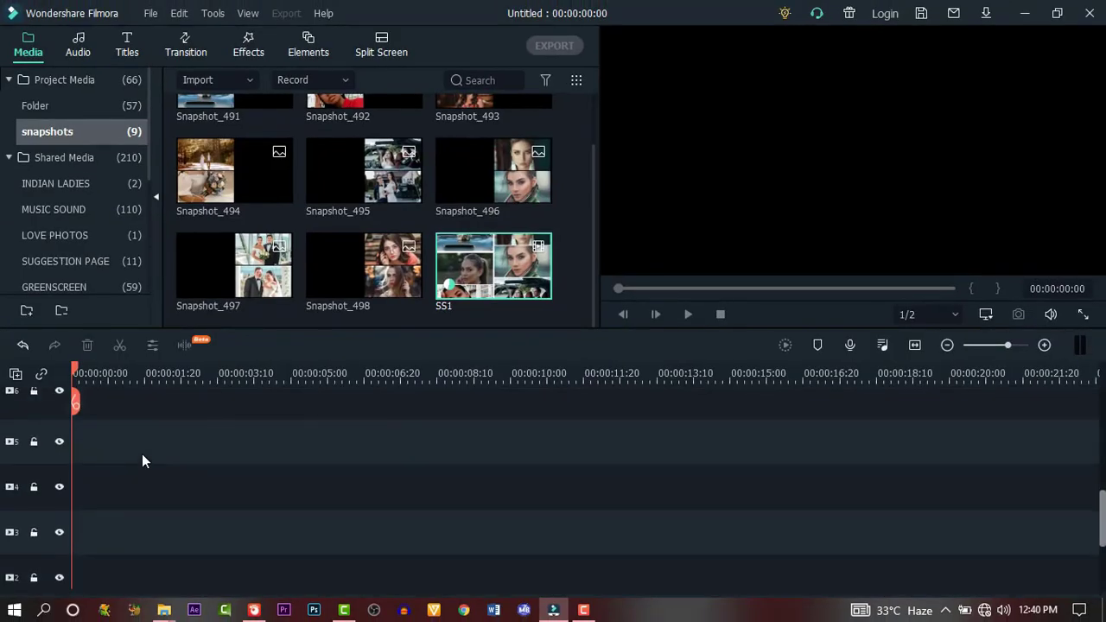
Place the SS1 video on video track 2 at the start of the timeline.
scroll(142, 460, down, 3)
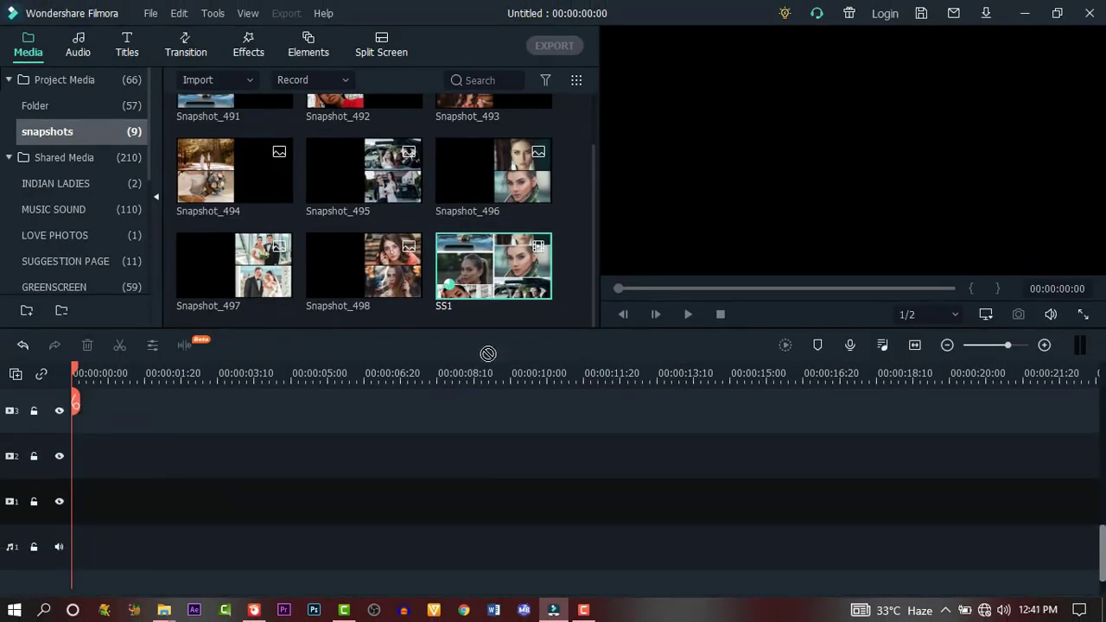
drag(494, 265, 408, 456)
drag(127, 426, 68, 459)
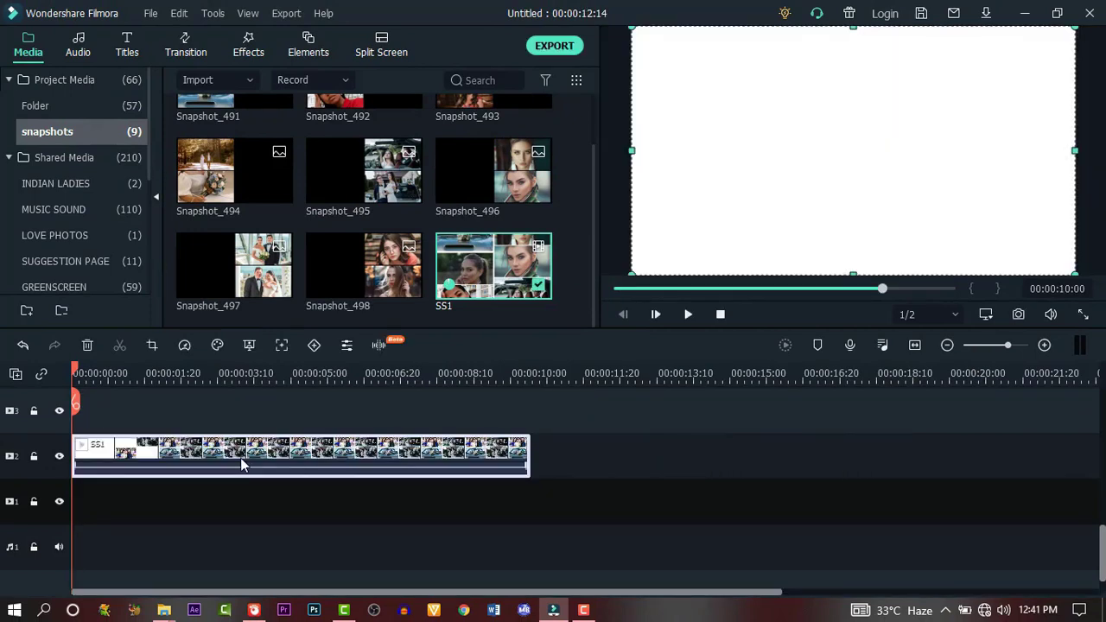
Split SS1 where the first four photos fill the frame and delete the part before the split.
click(92, 371)
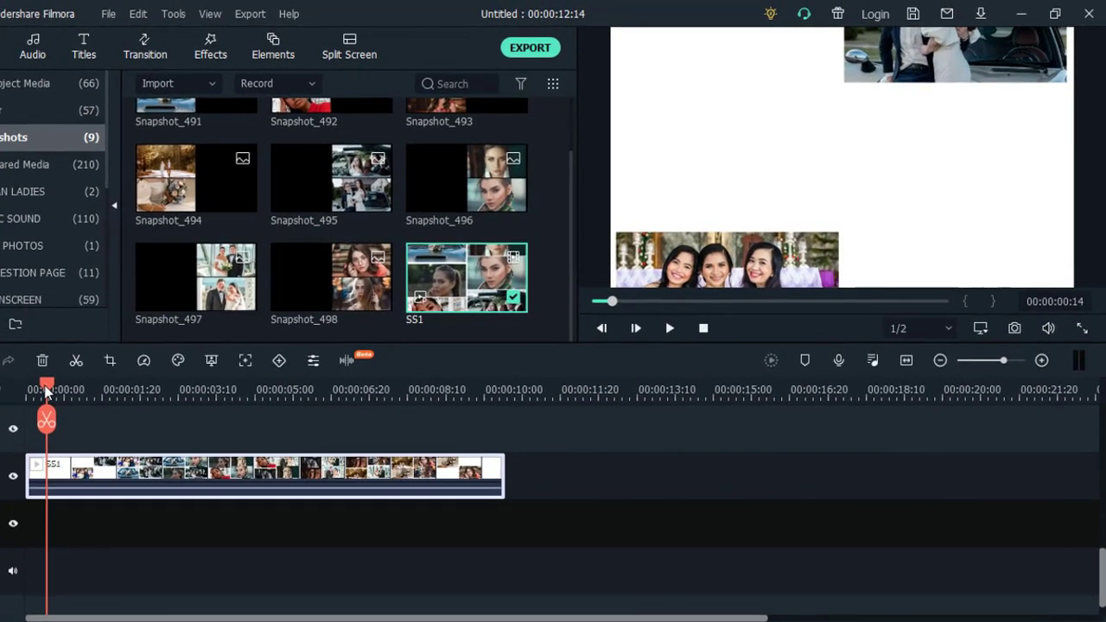
drag(61, 390, 115, 385)
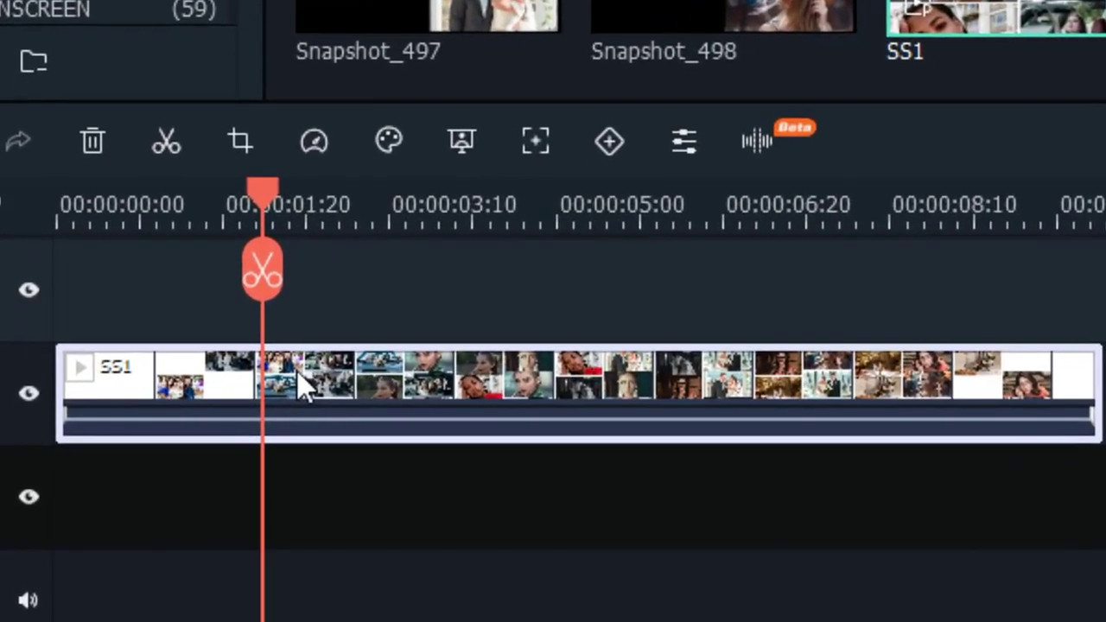
click(122, 420)
click(161, 383)
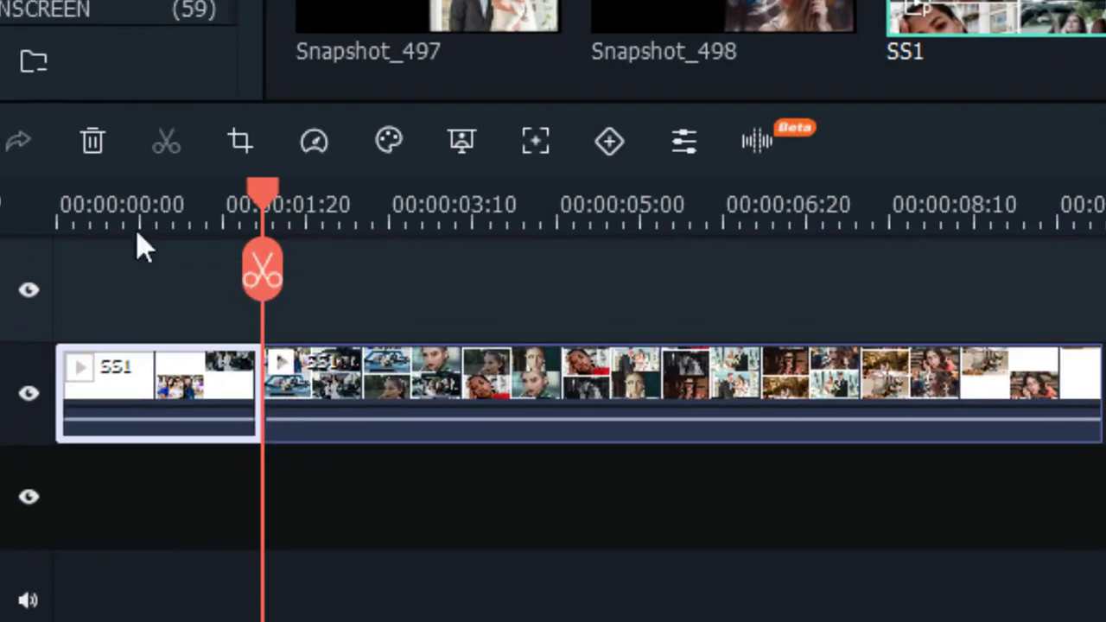
click(92, 142)
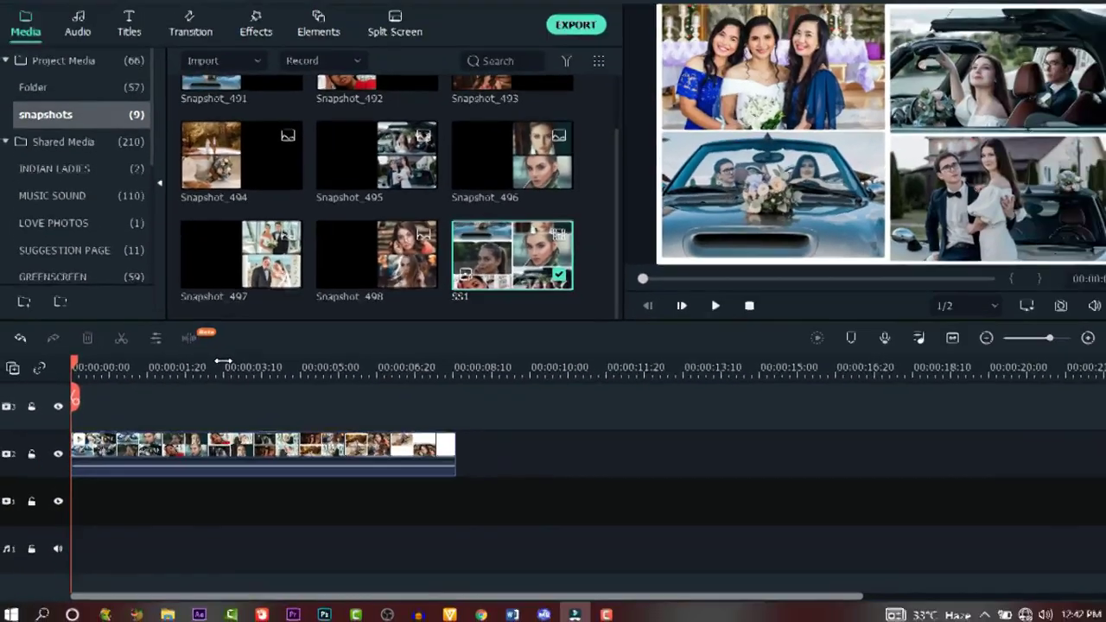
Split SS1 at 00:00:07:06, delete the part after it, and play back the trimmed clip.
drag(58, 201, 577, 205)
drag(330, 384, 339, 384)
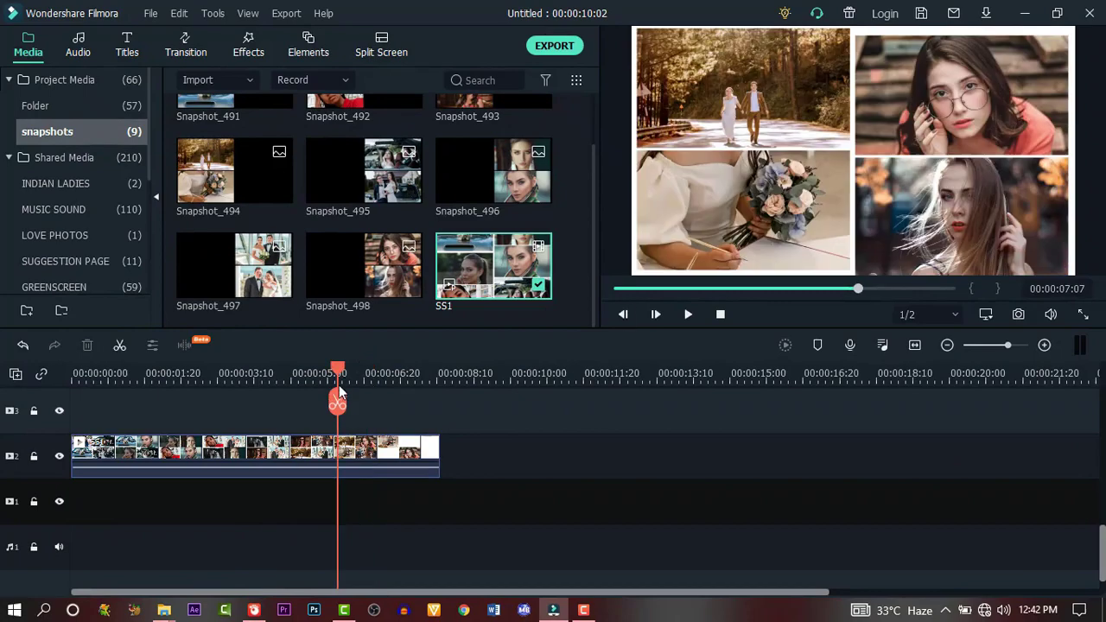
click(618, 315)
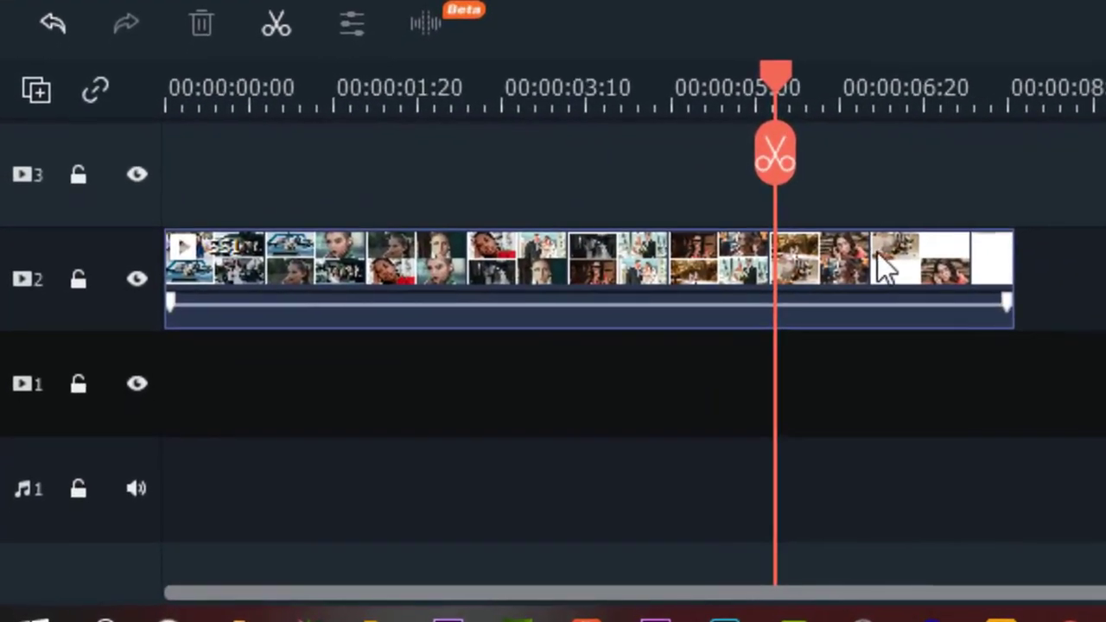
click(593, 367)
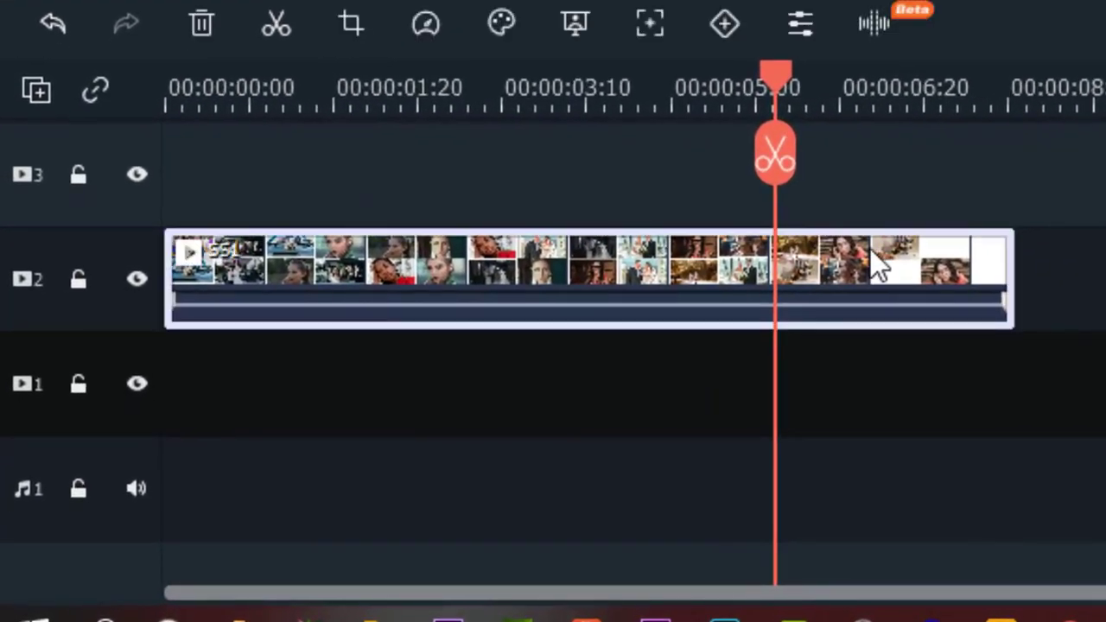
click(527, 298)
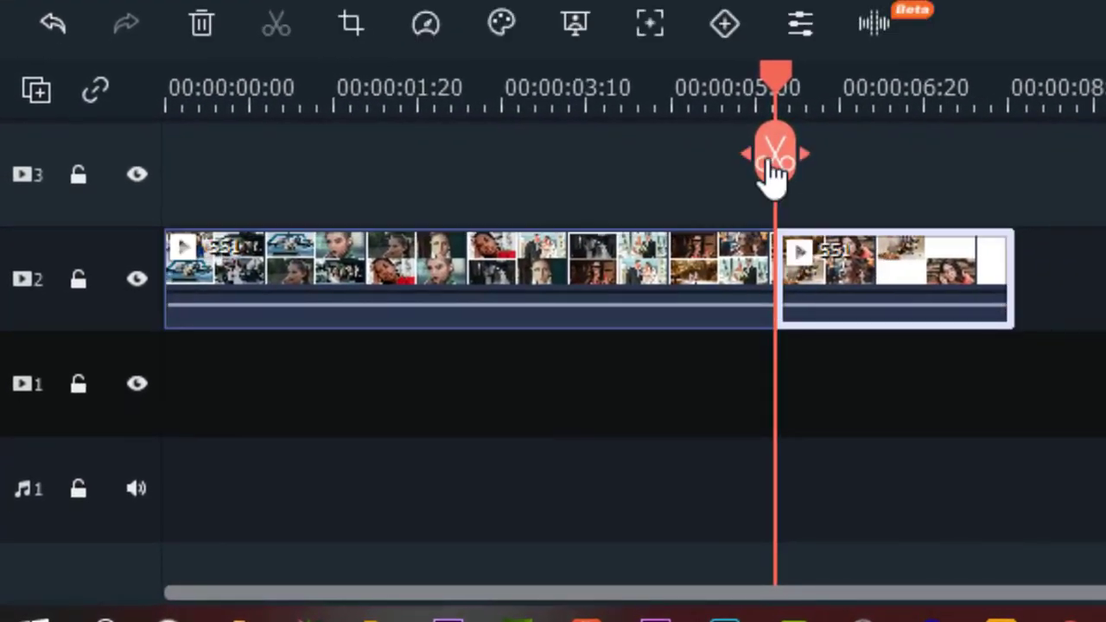
click(202, 26)
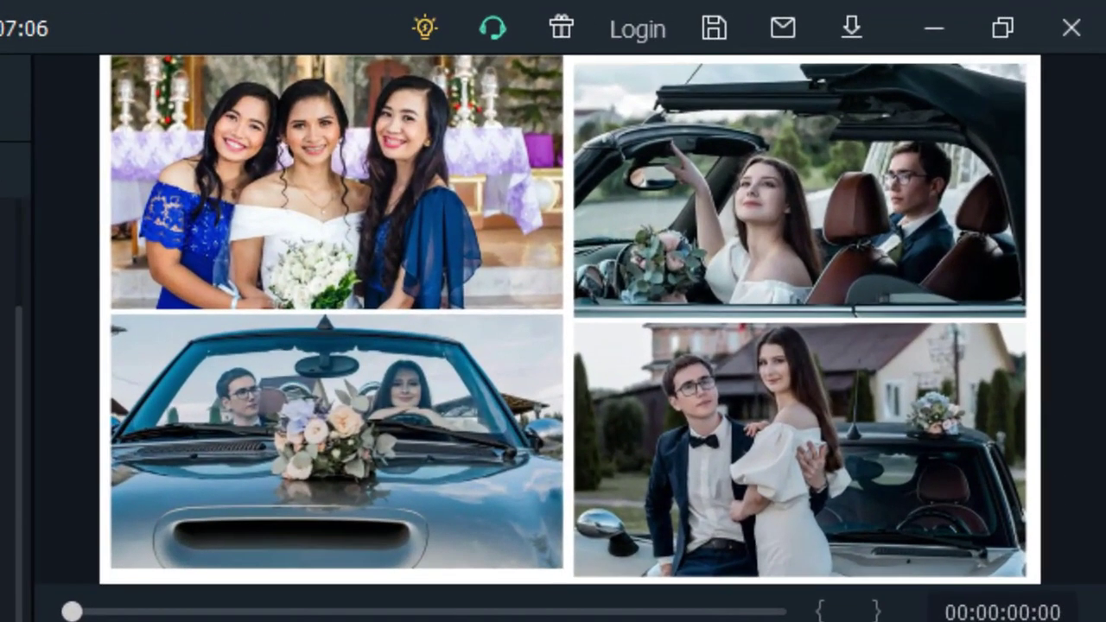
key(space)
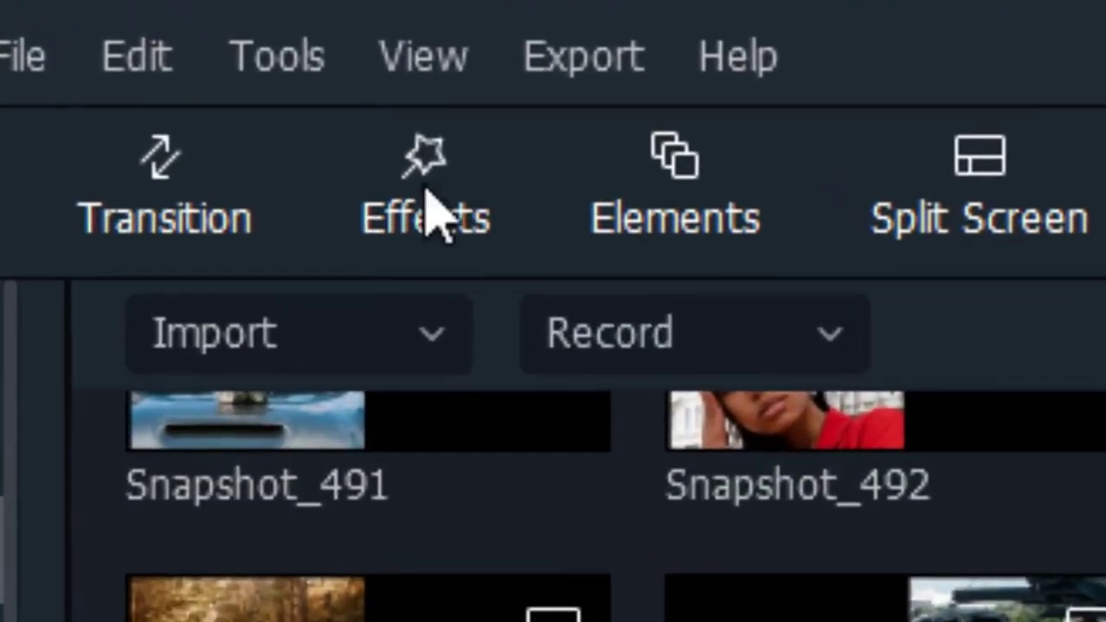
Add the Film 2 effect on video track 3 and extend it to the end of the SS1 clip.
click(454, 216)
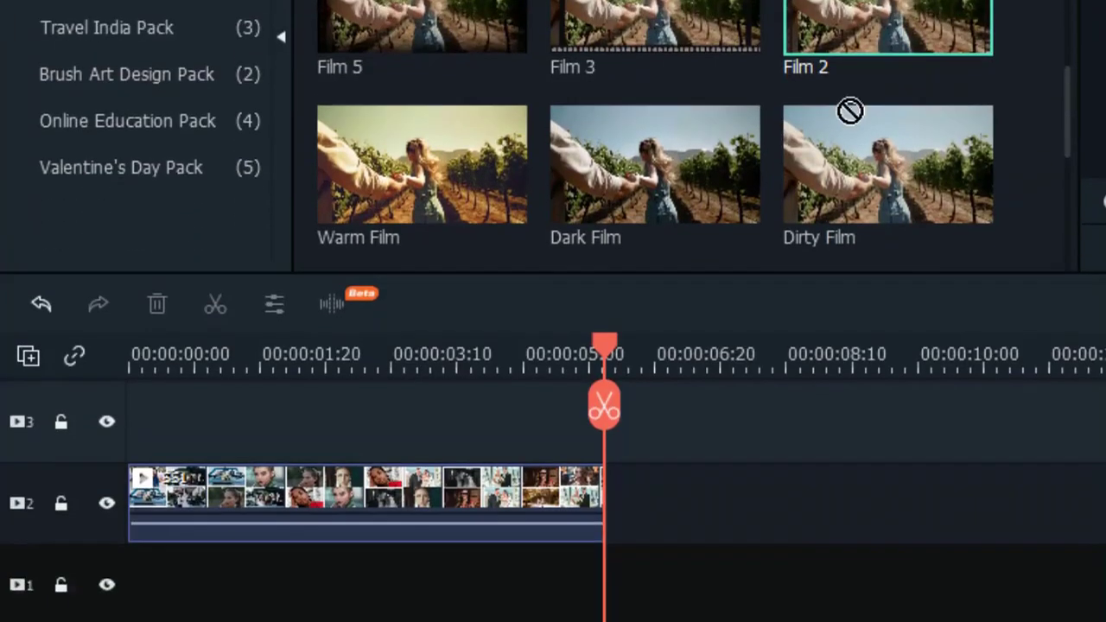
drag(850, 109, 102, 303)
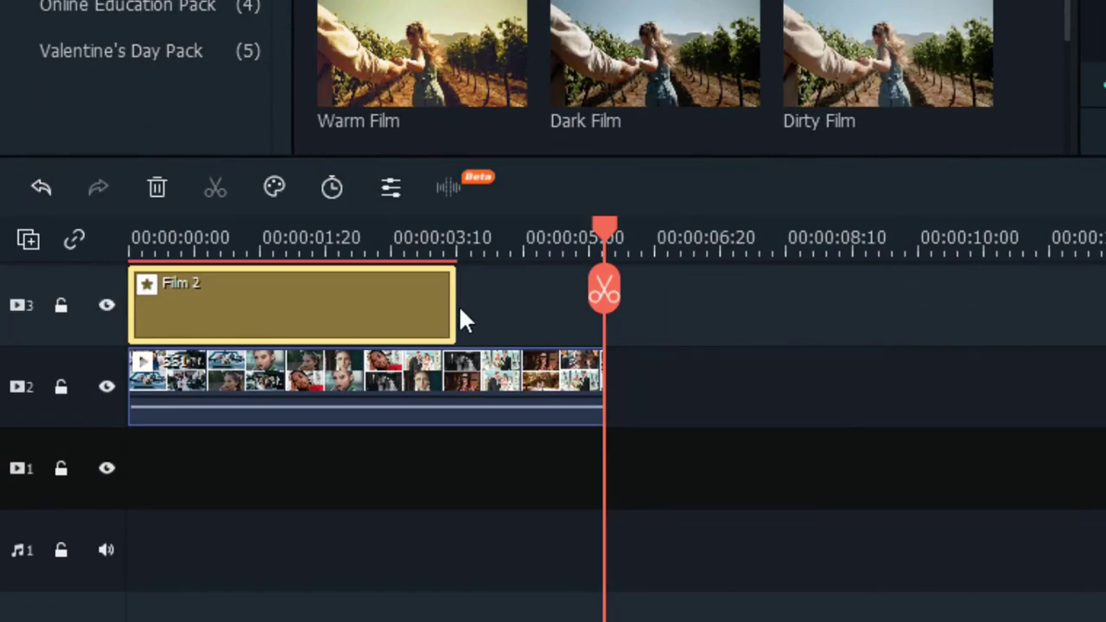
drag(459, 310, 605, 308)
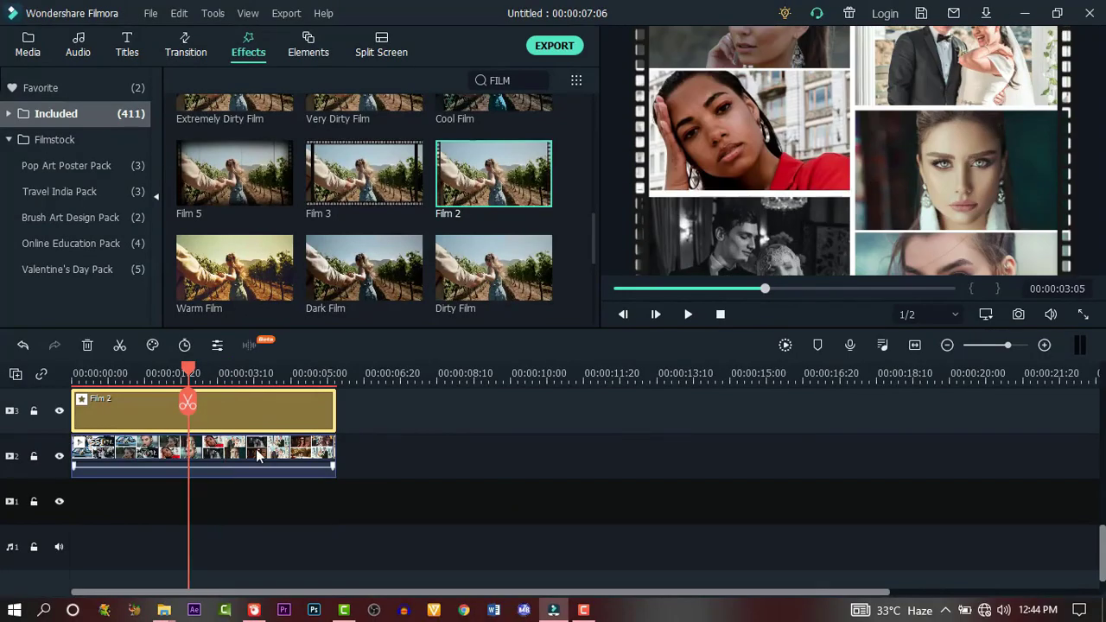
Narrow the SS1 clip from its left edge in the preview so the film strip holes there are uncovered.
double_click(257, 456)
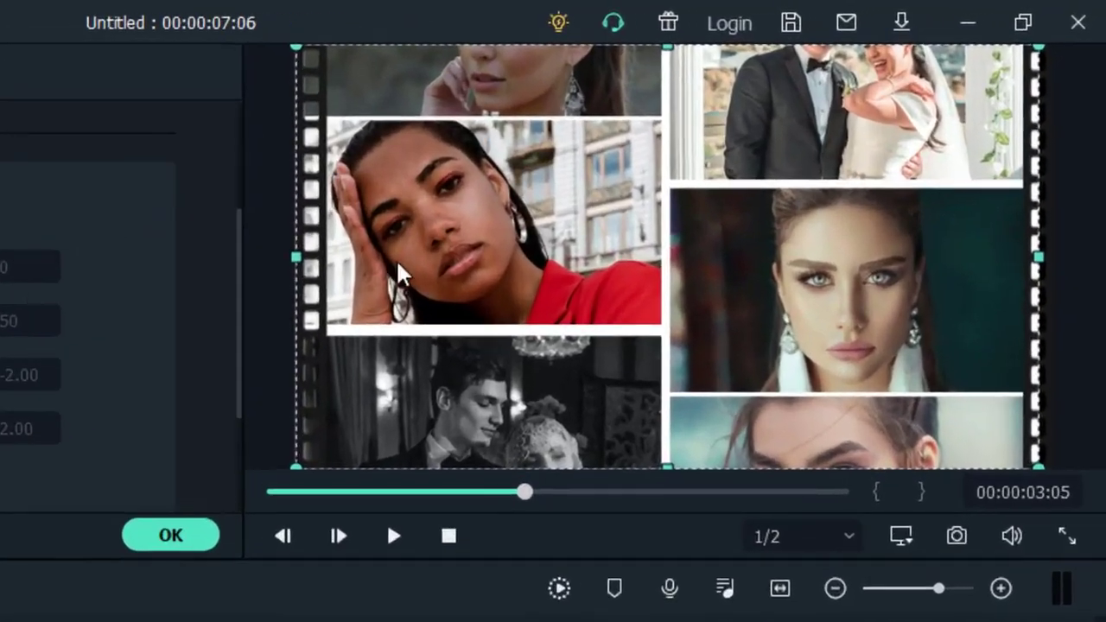
drag(297, 256, 322, 256)
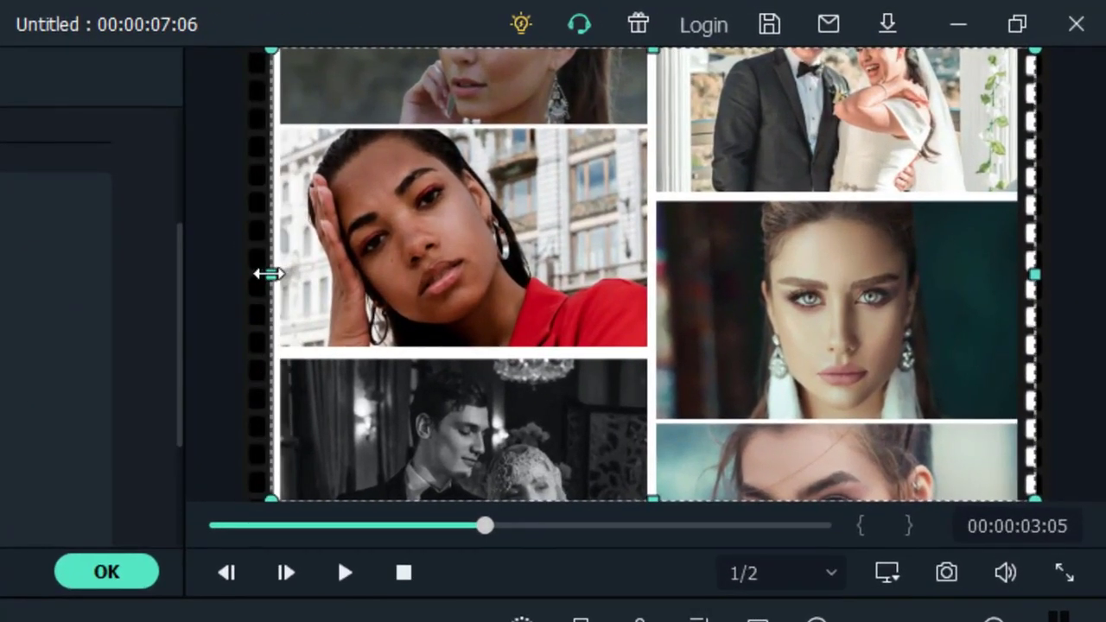
click(107, 572)
Add the White sample color to video track 1 across the full length of SS1 and render the timeline preview.
click(74, 210)
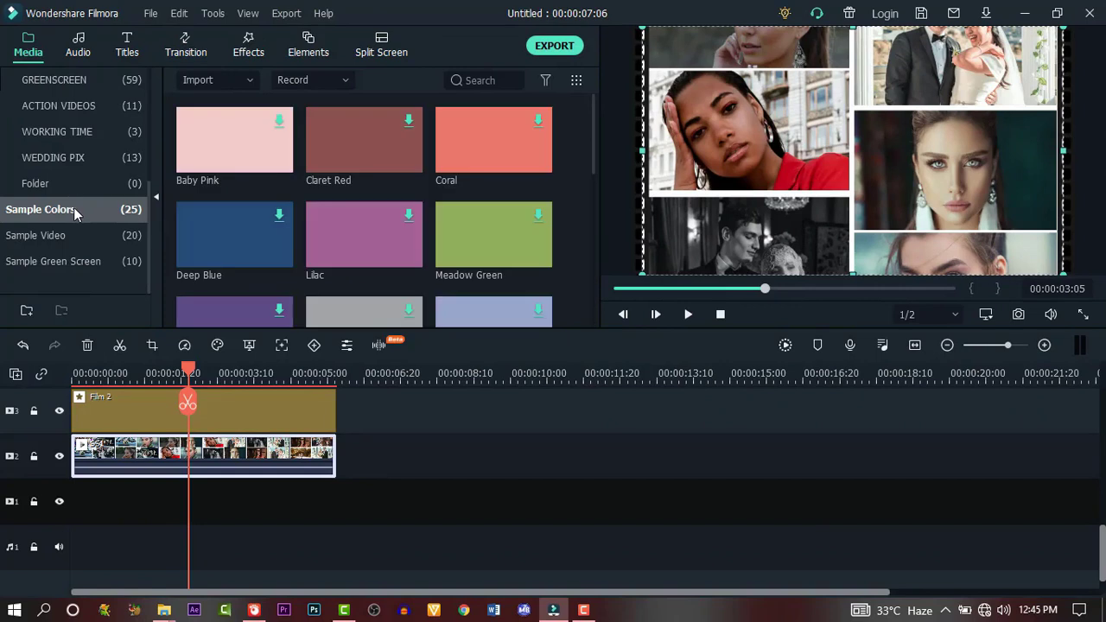
scroll(507, 159, down, 5)
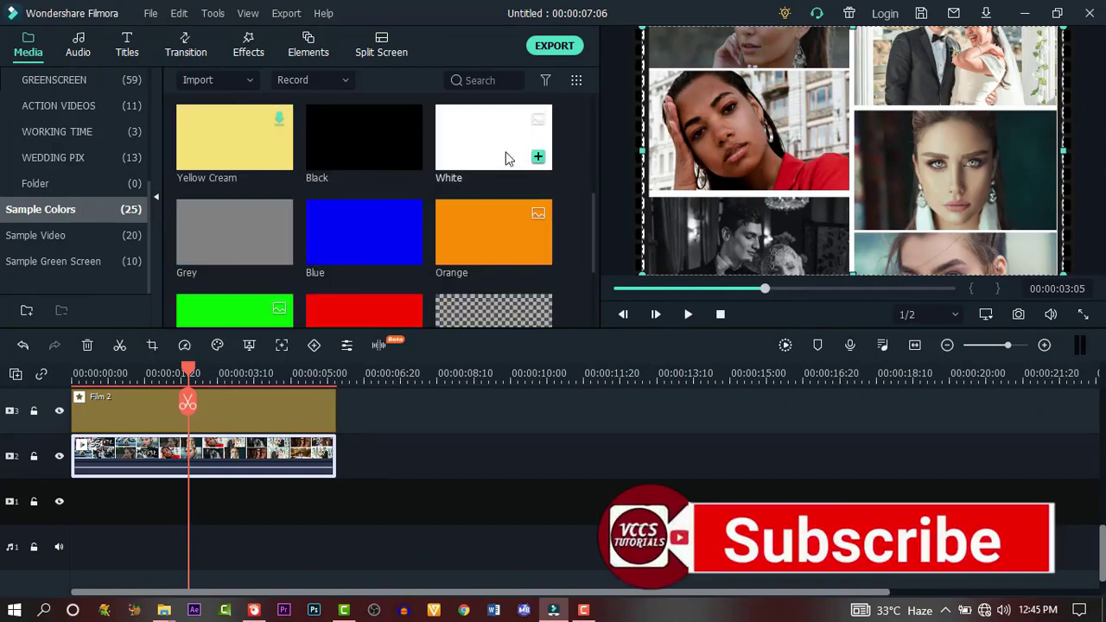
drag(484, 144, 74, 491)
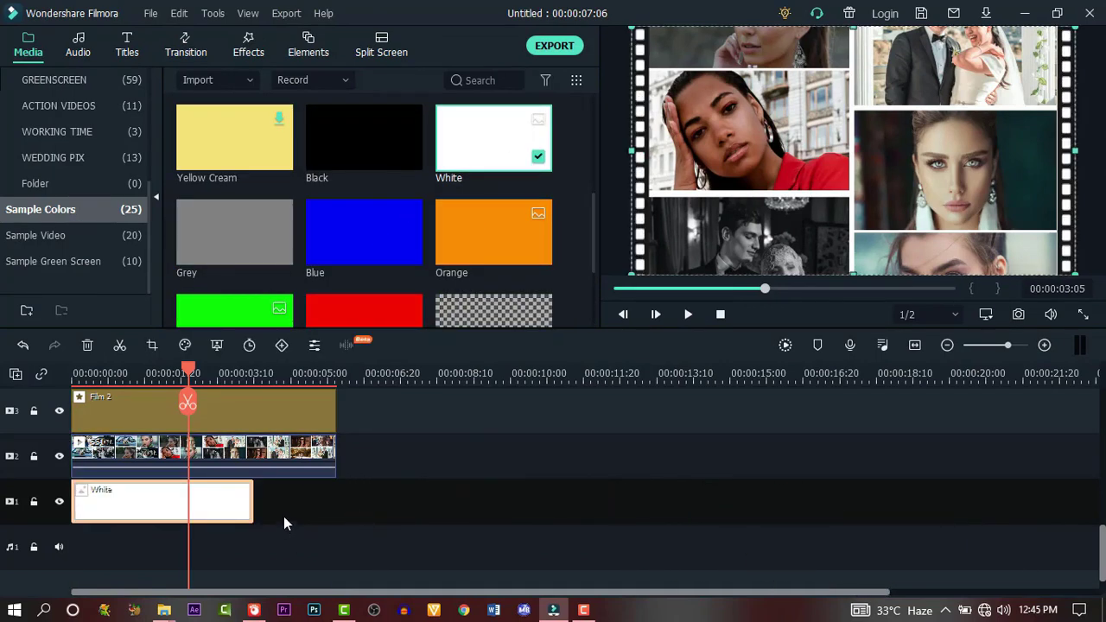
drag(251, 504, 337, 504)
click(785, 345)
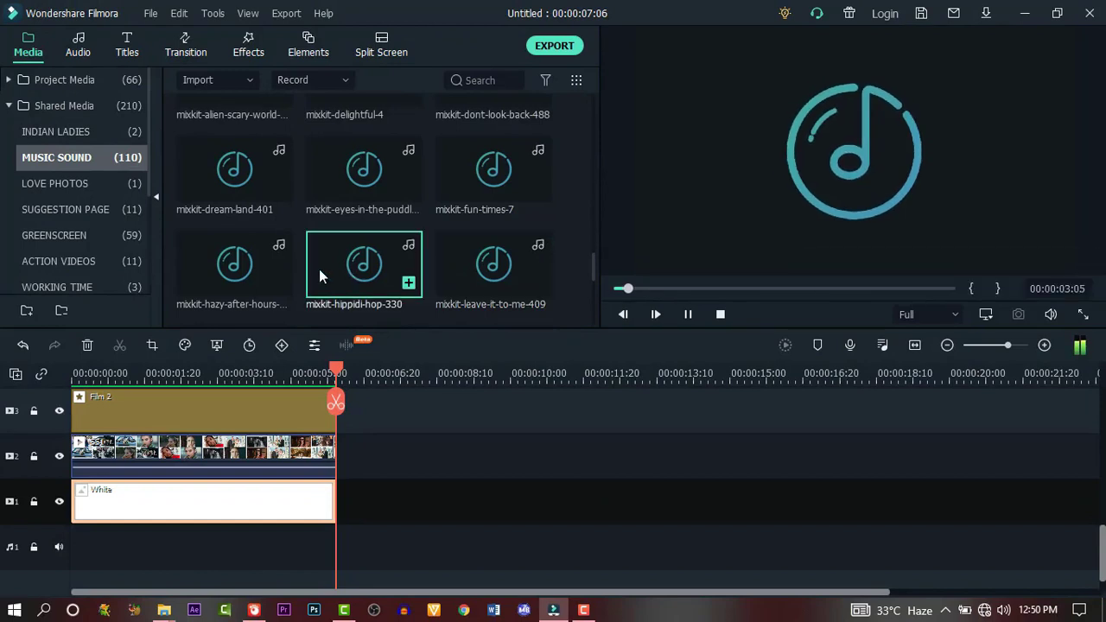
Add mixkit-hippidi-hop-330 to audio track 1, cut off at the end of SS1, and return the playhead to the start.
drag(319, 269, 328, 538)
drag(50, 535, 52, 538)
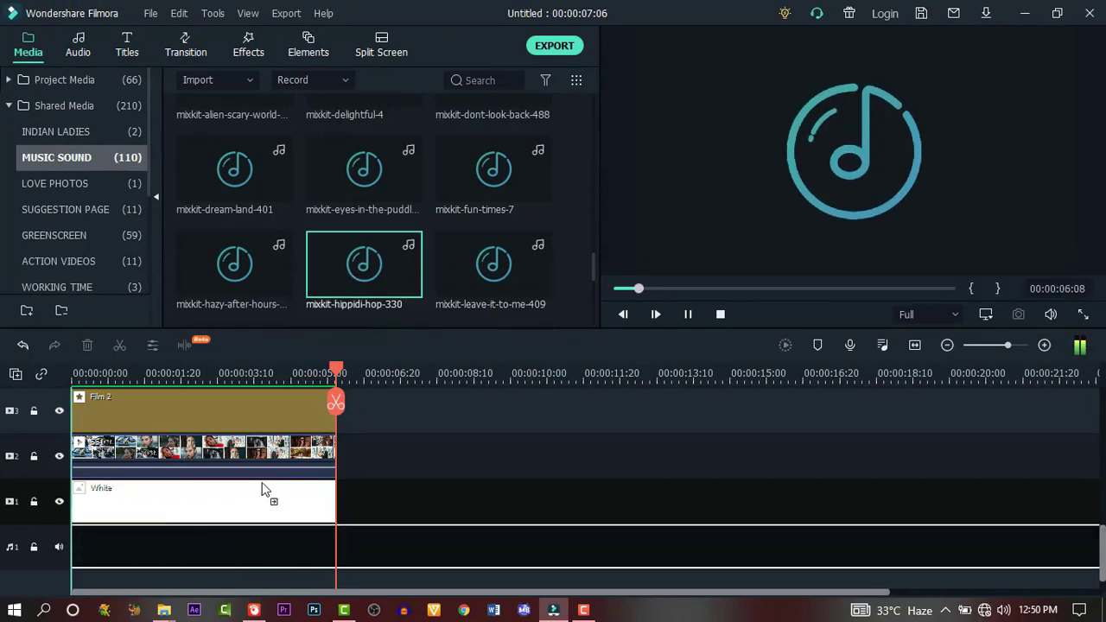
click(337, 403)
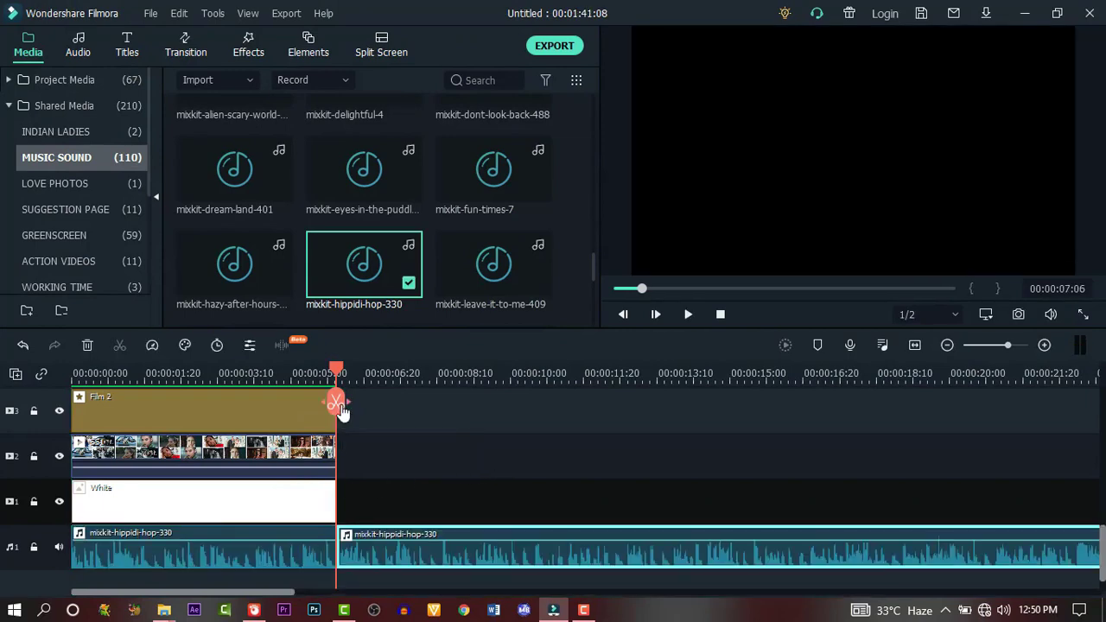
click(91, 345)
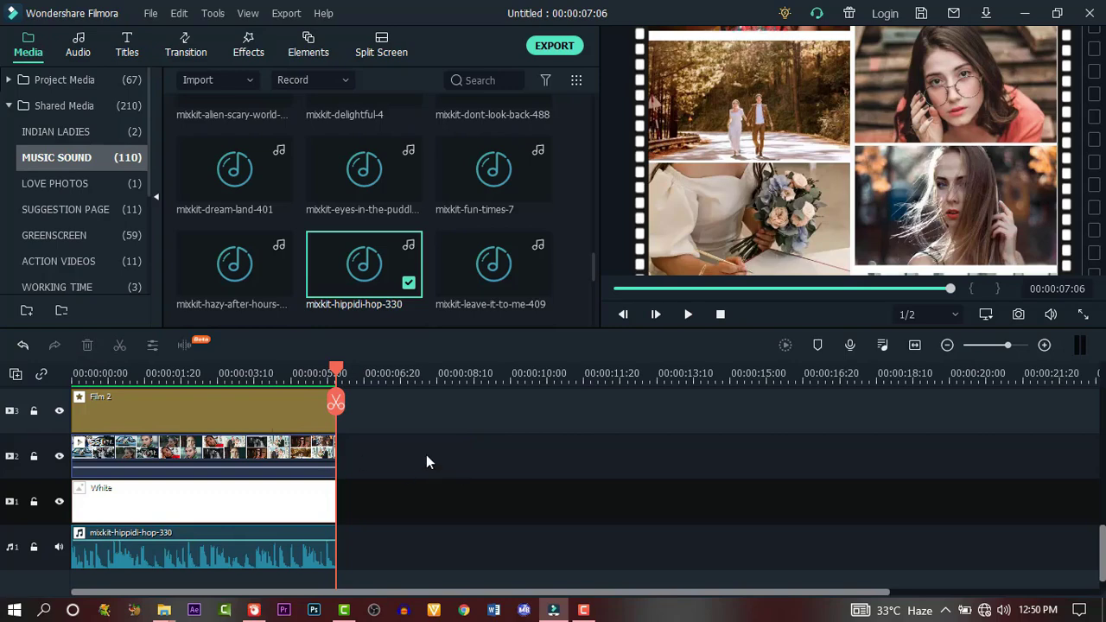
scroll(426, 462, up, 2)
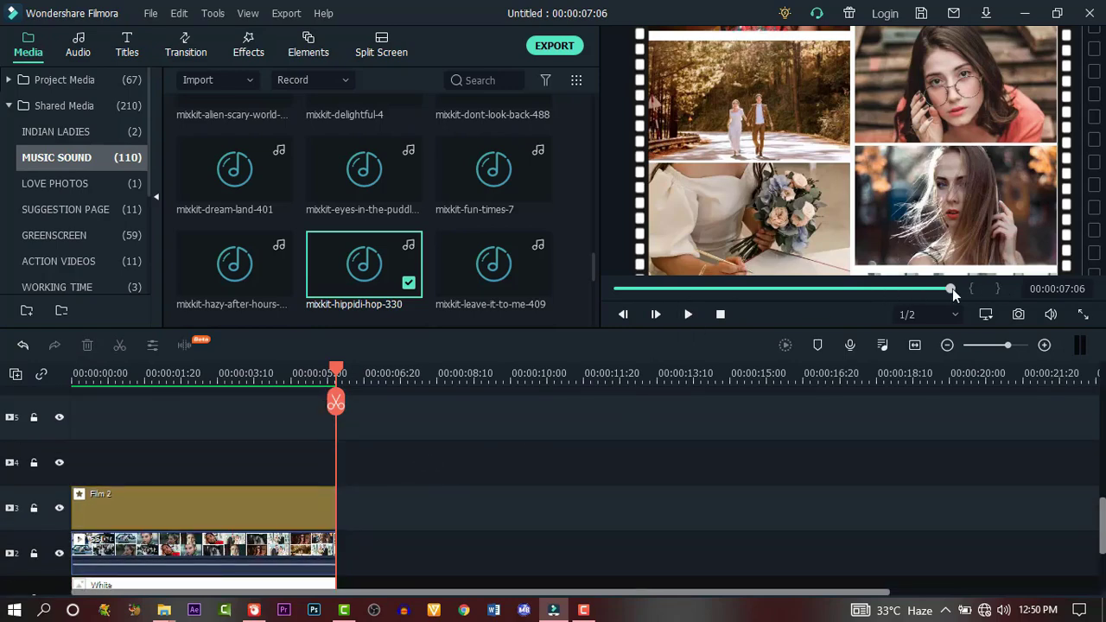
drag(953, 288, 599, 293)
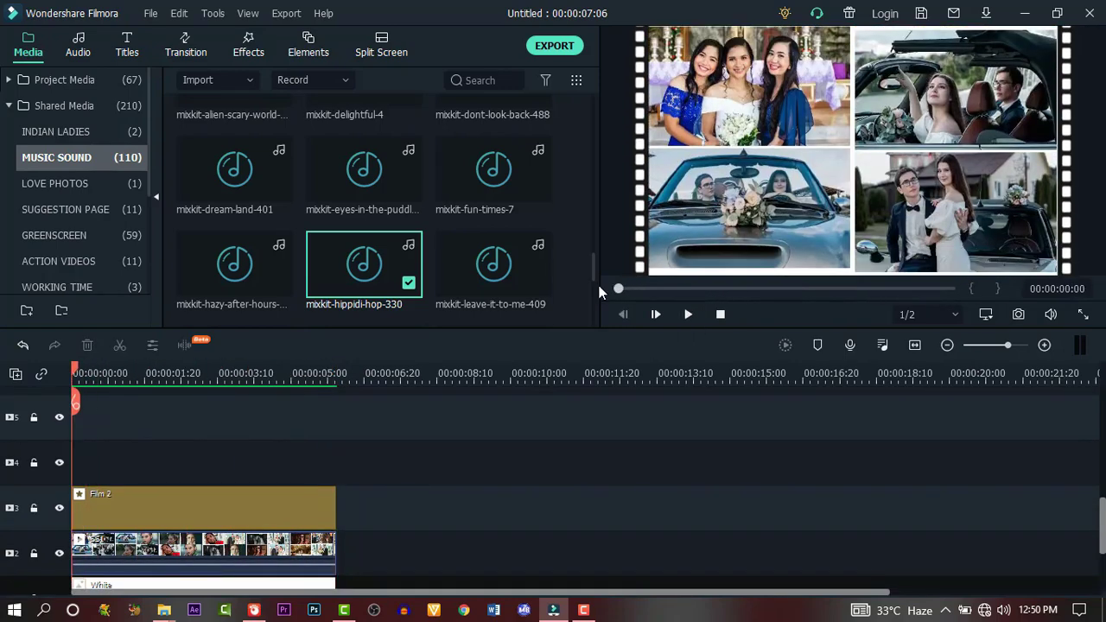